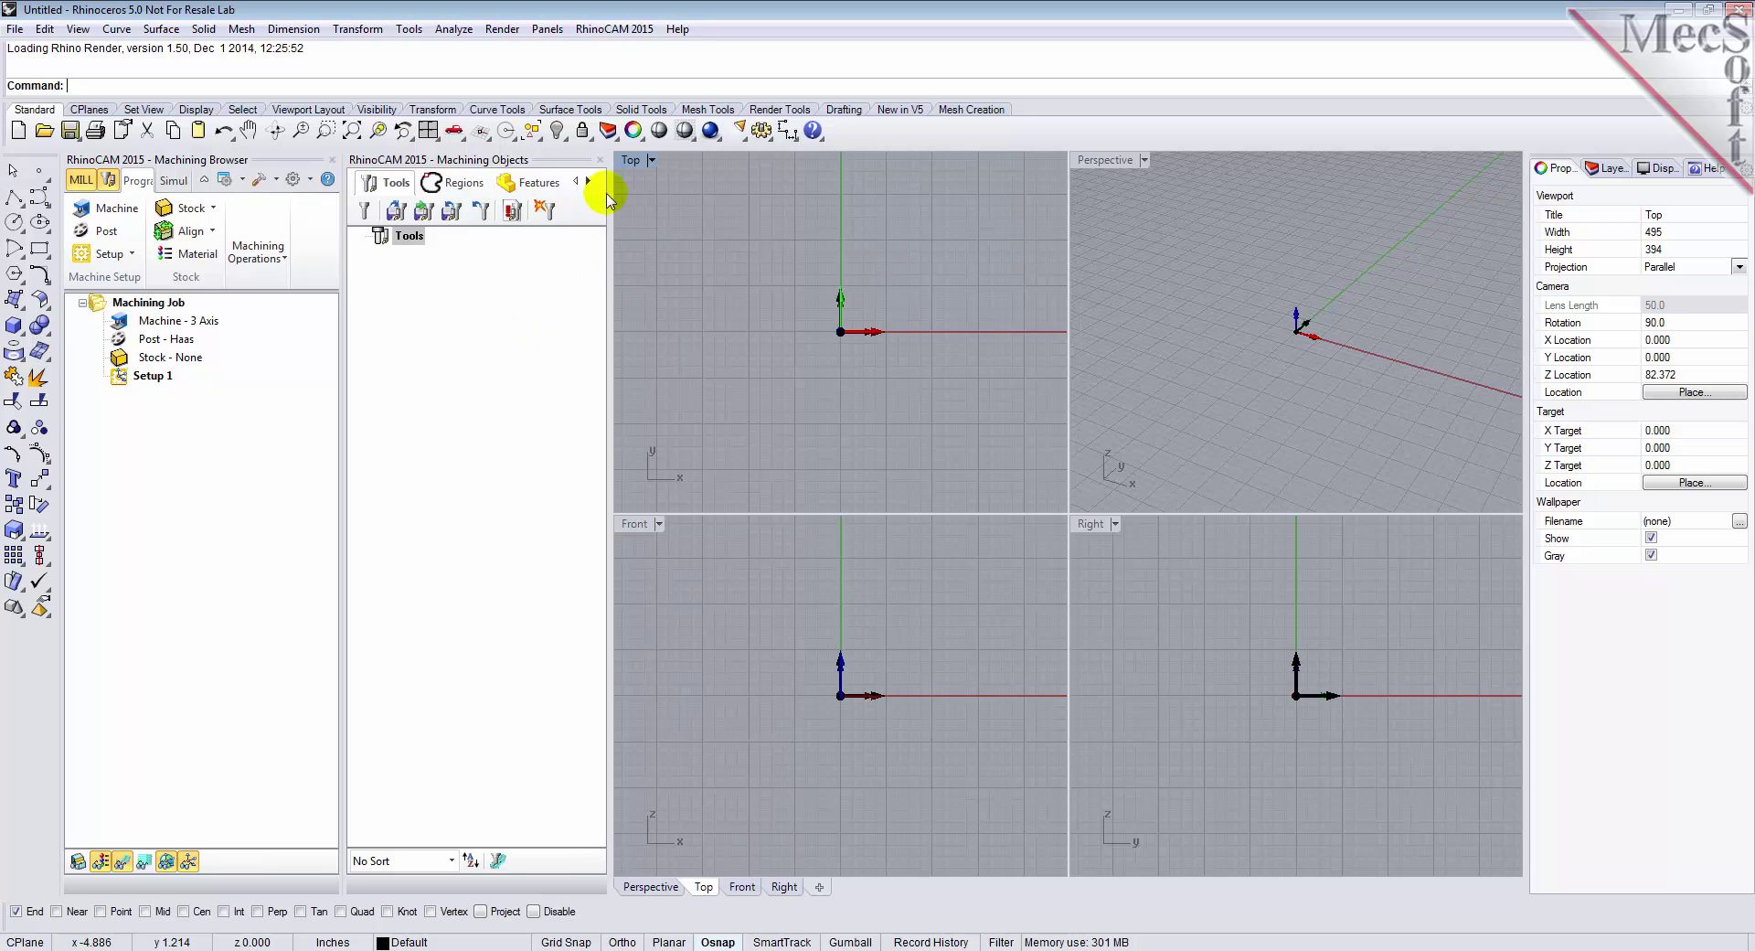
Close the Machining Objects and Machining Browser windows, load the RhinoCAM ART module and slightly widen the ART Browser
left_click(599, 159)
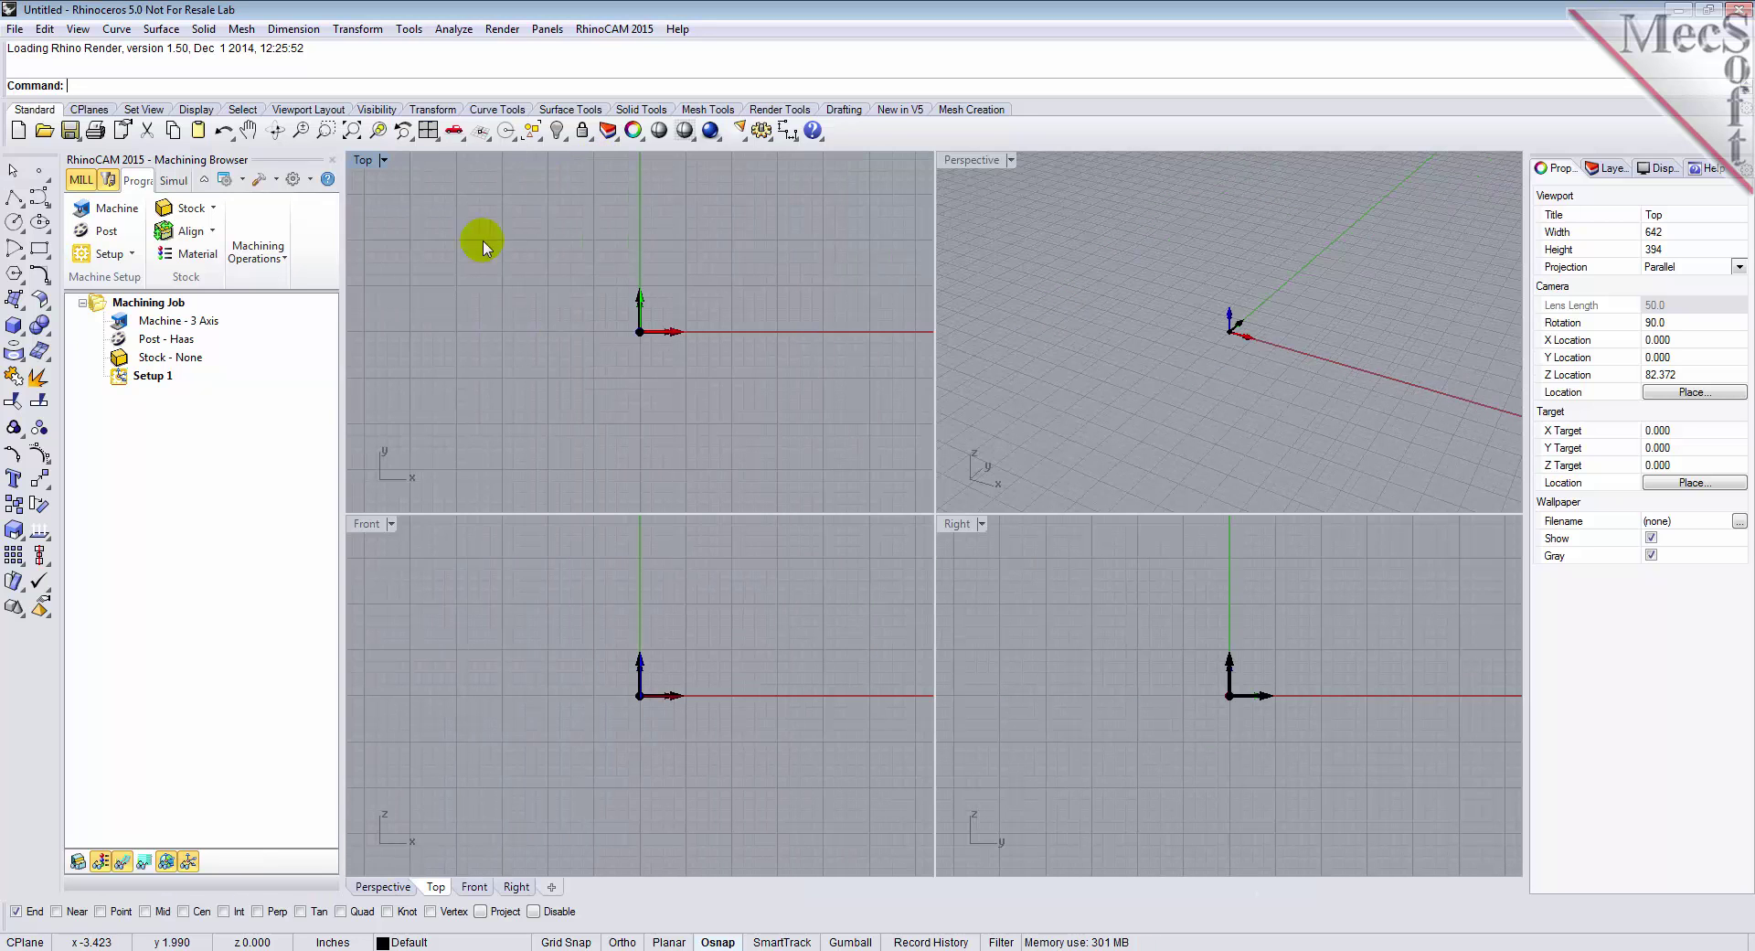
left_click(332, 159)
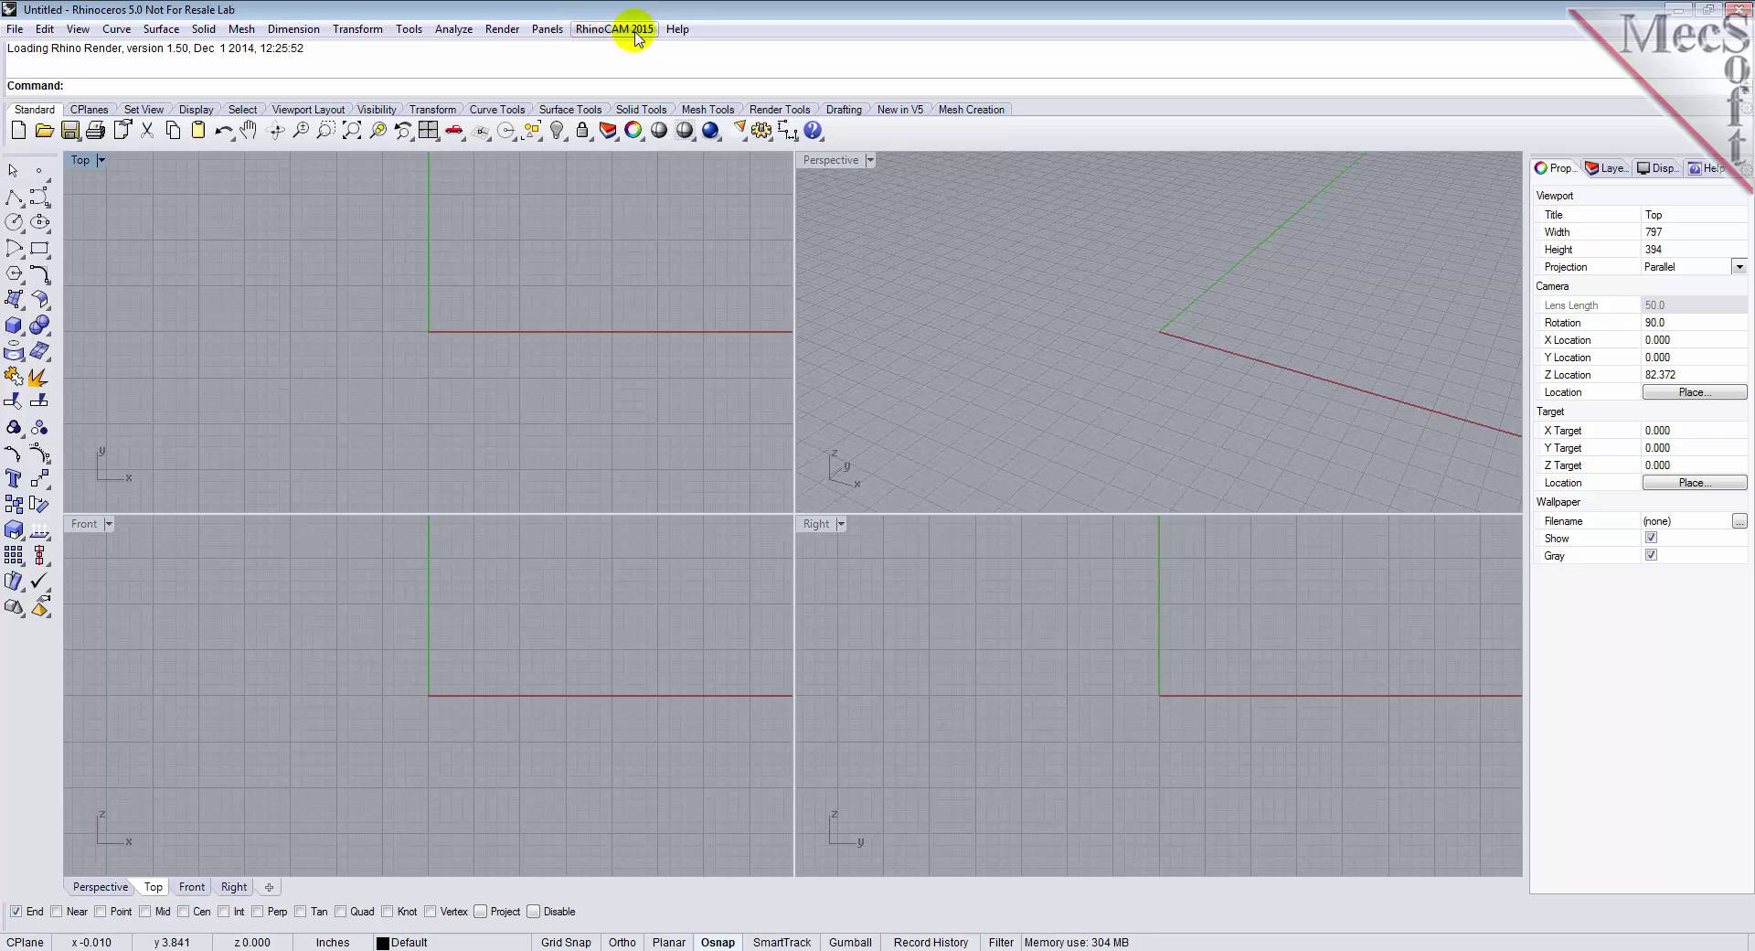
left_click(602, 33)
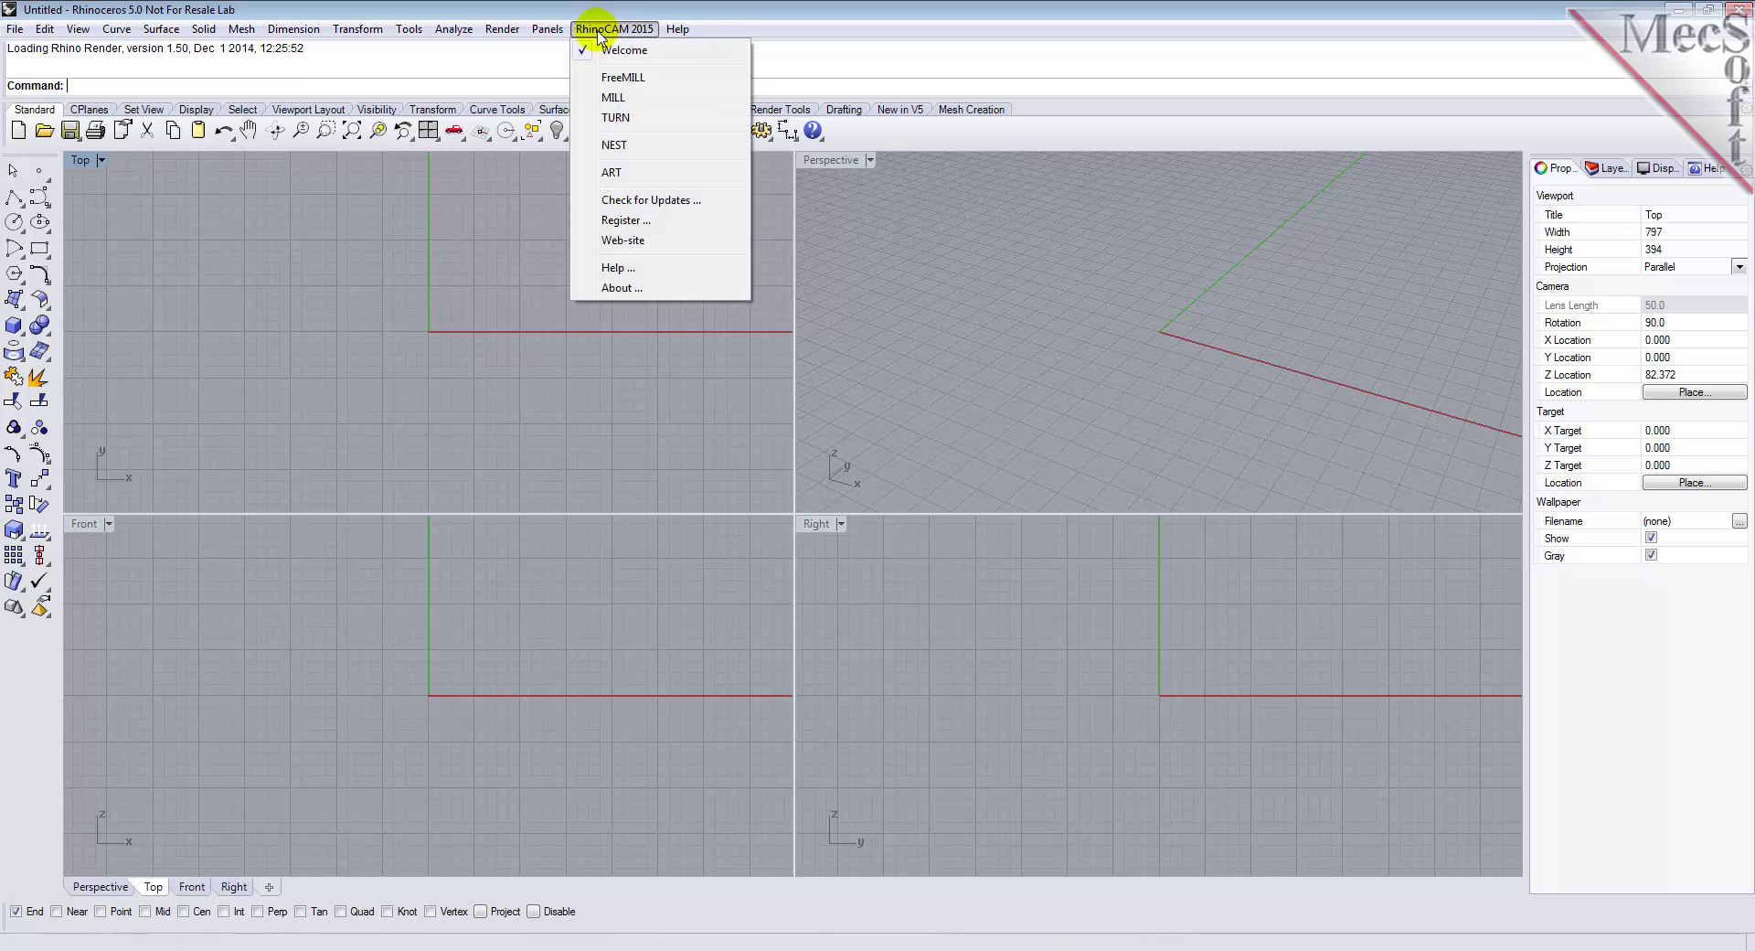
left_click(587, 174)
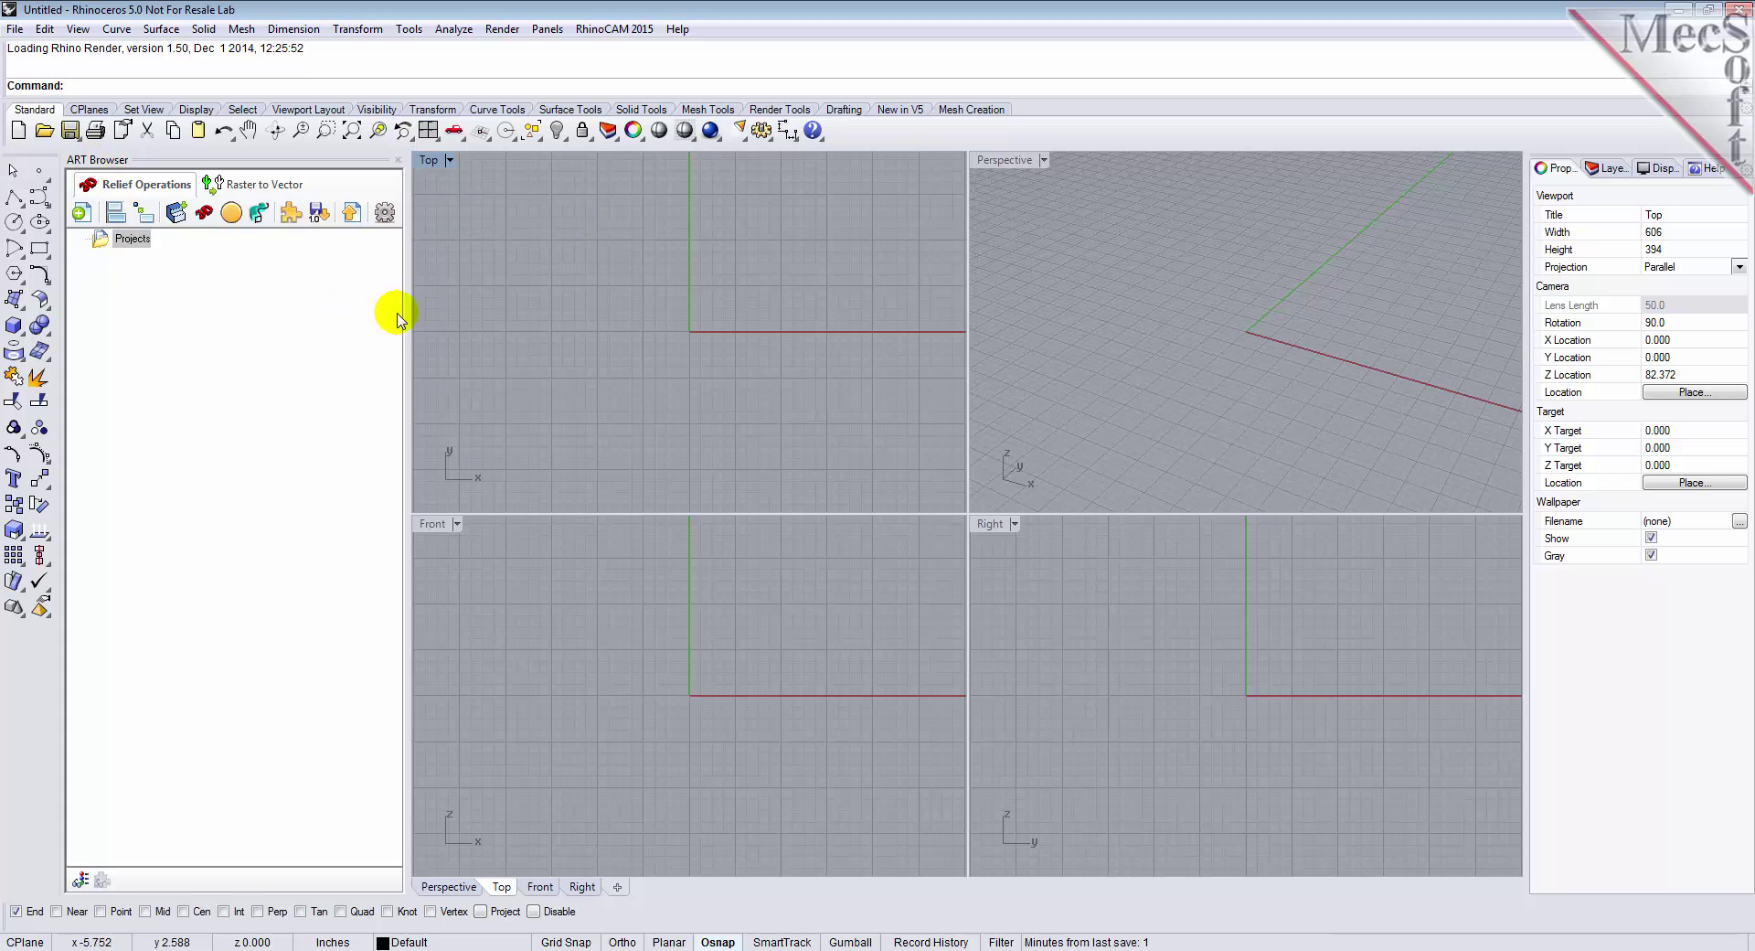
left_click_drag(406, 317, 422, 324)
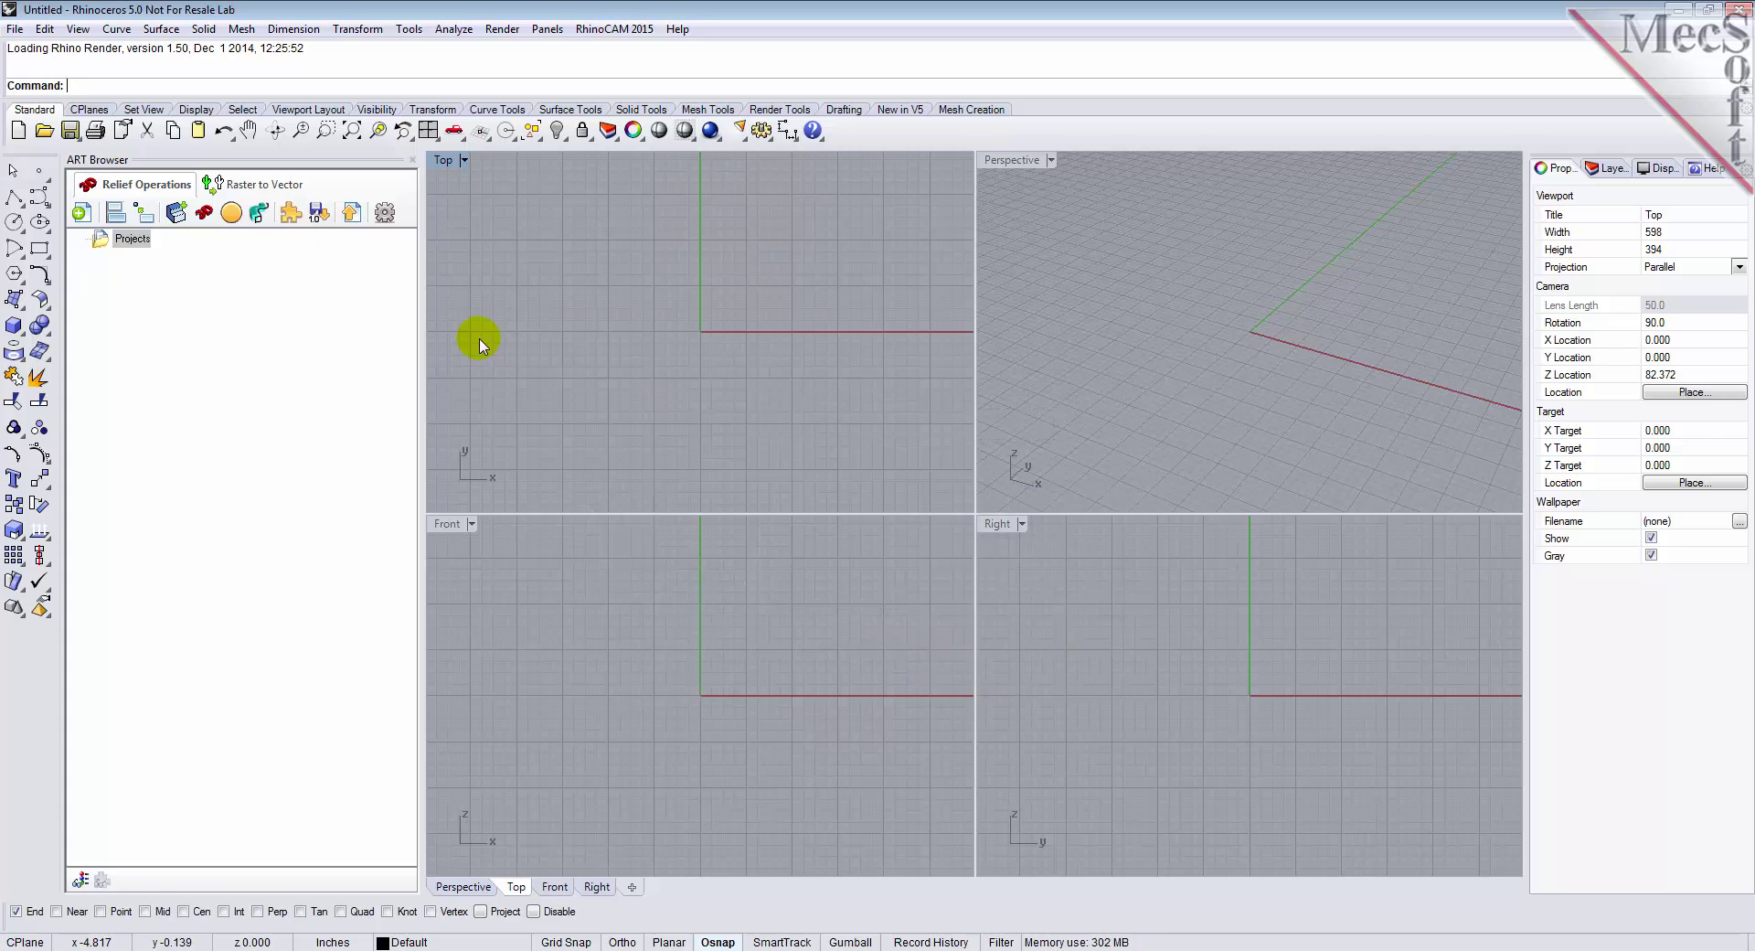
Open ARTQuickStartTutorial.3dm from the QuickStart folder and set the viewport to the standard world perspective view
left_click(44, 133)
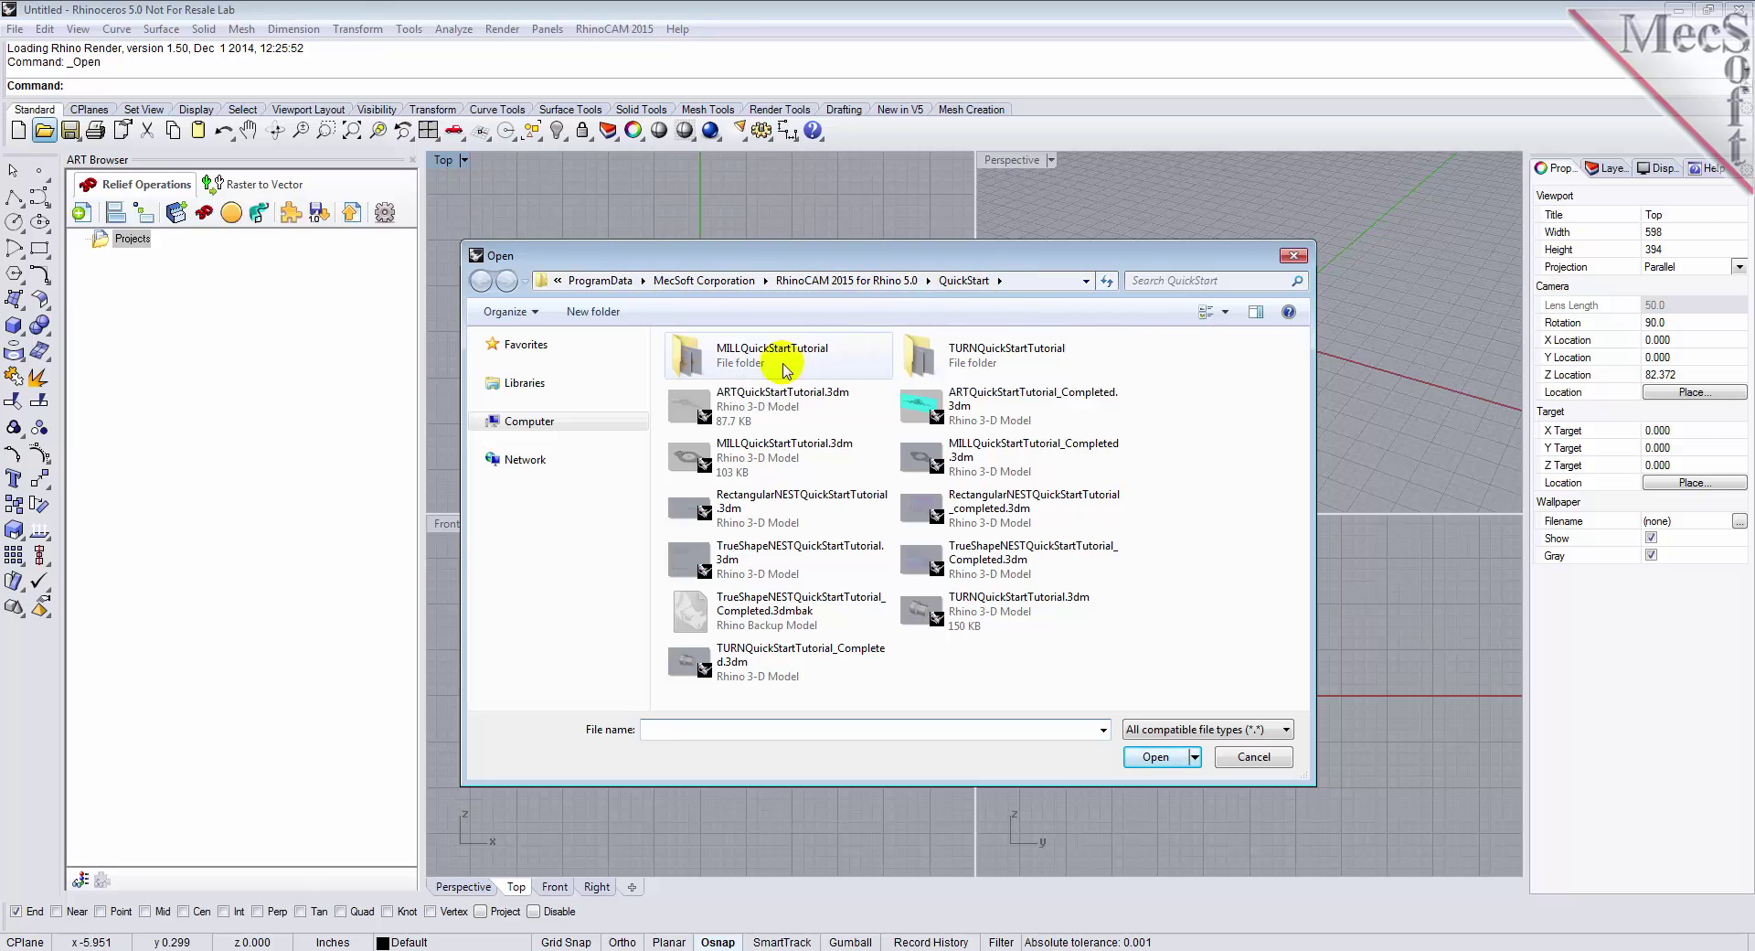
left_click(687, 413)
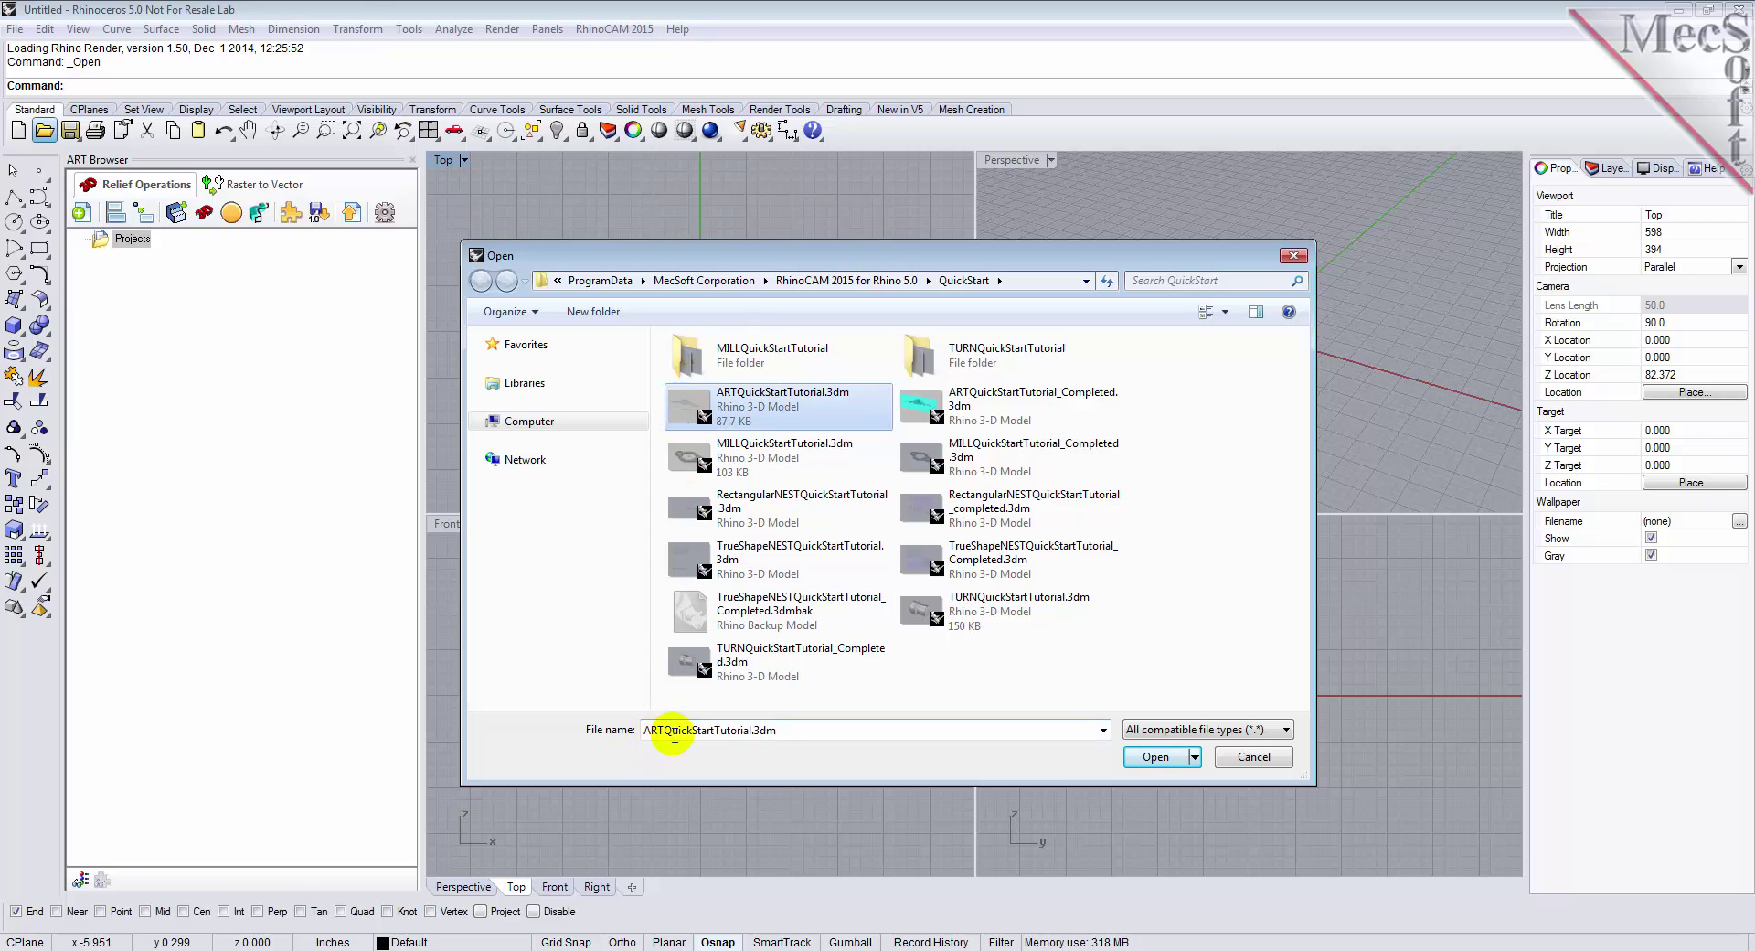
left_click(1155, 756)
left_click(1159, 764)
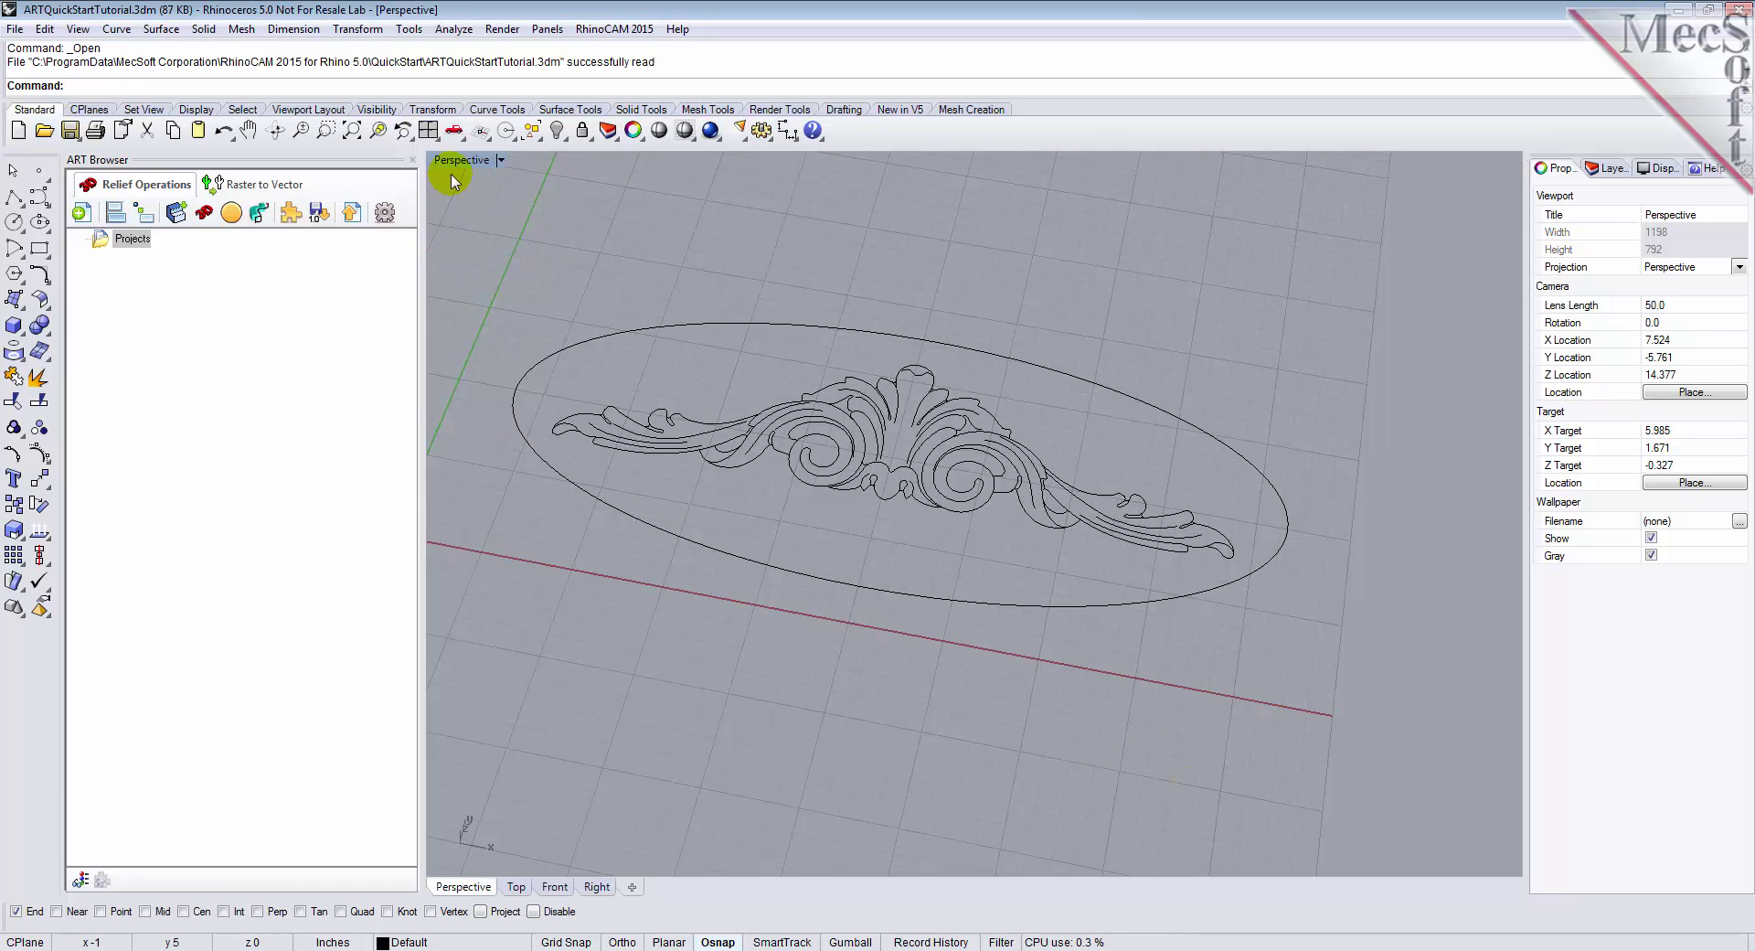
left_click(461, 135)
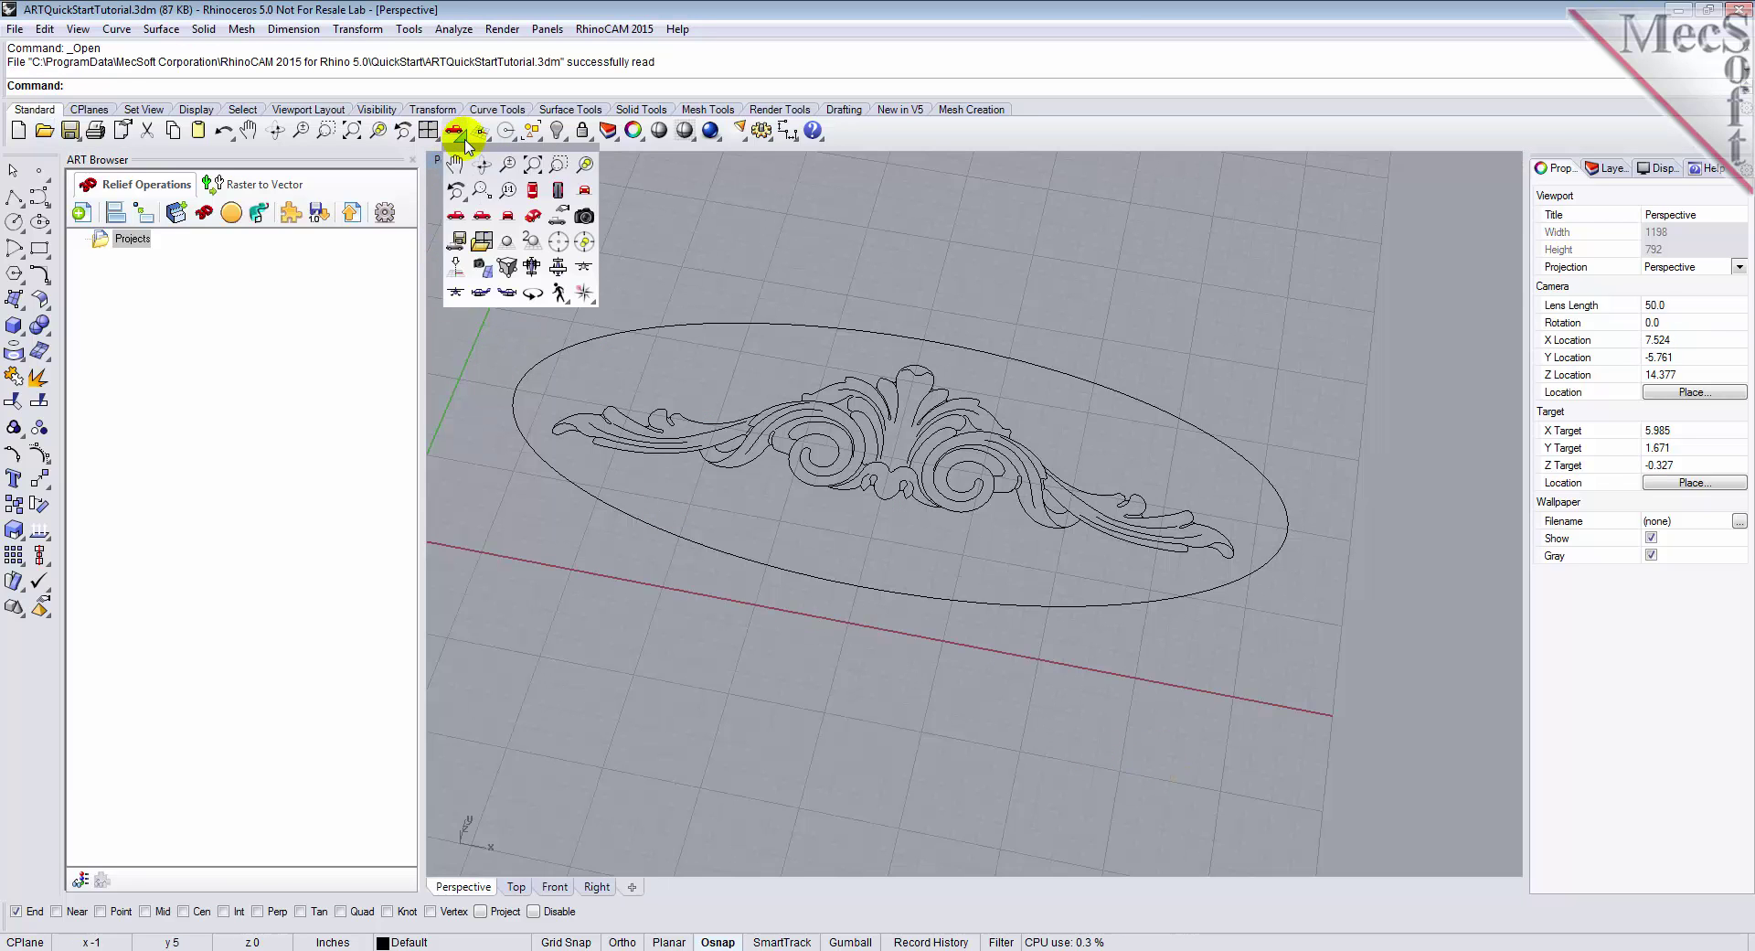
left_click(533, 215)
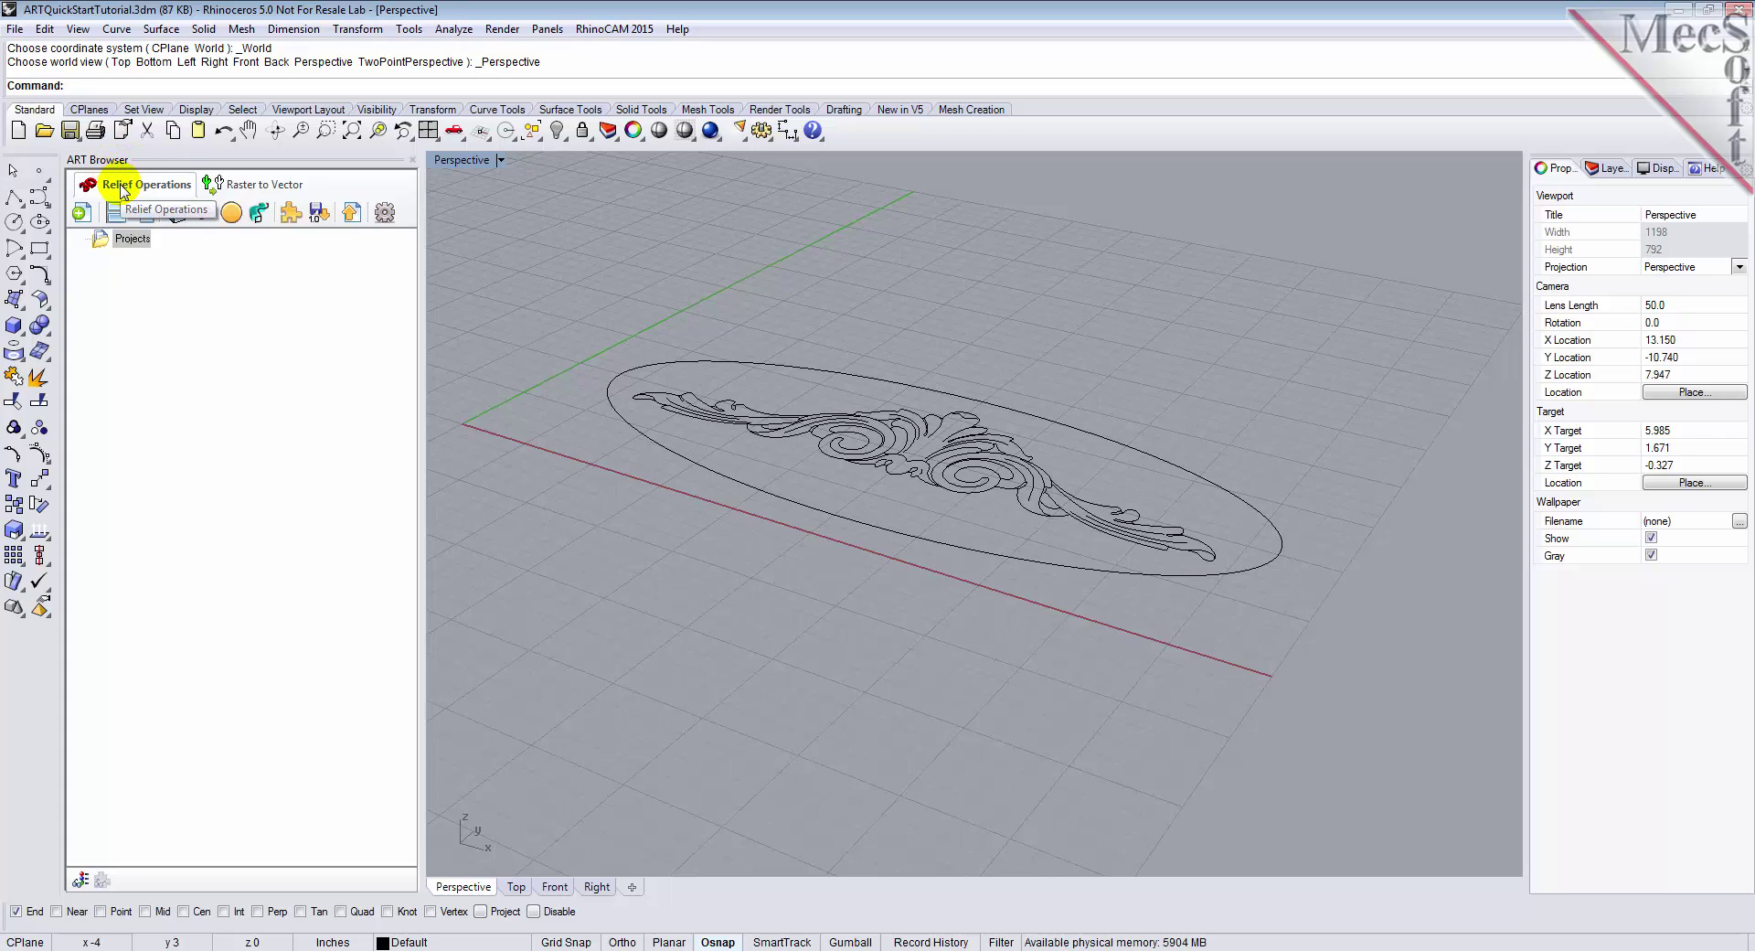
Start a new relief project and define its extents as length 4 and width 10, picking grid-snapped corners at the origin and 10,4
left_click(81, 213)
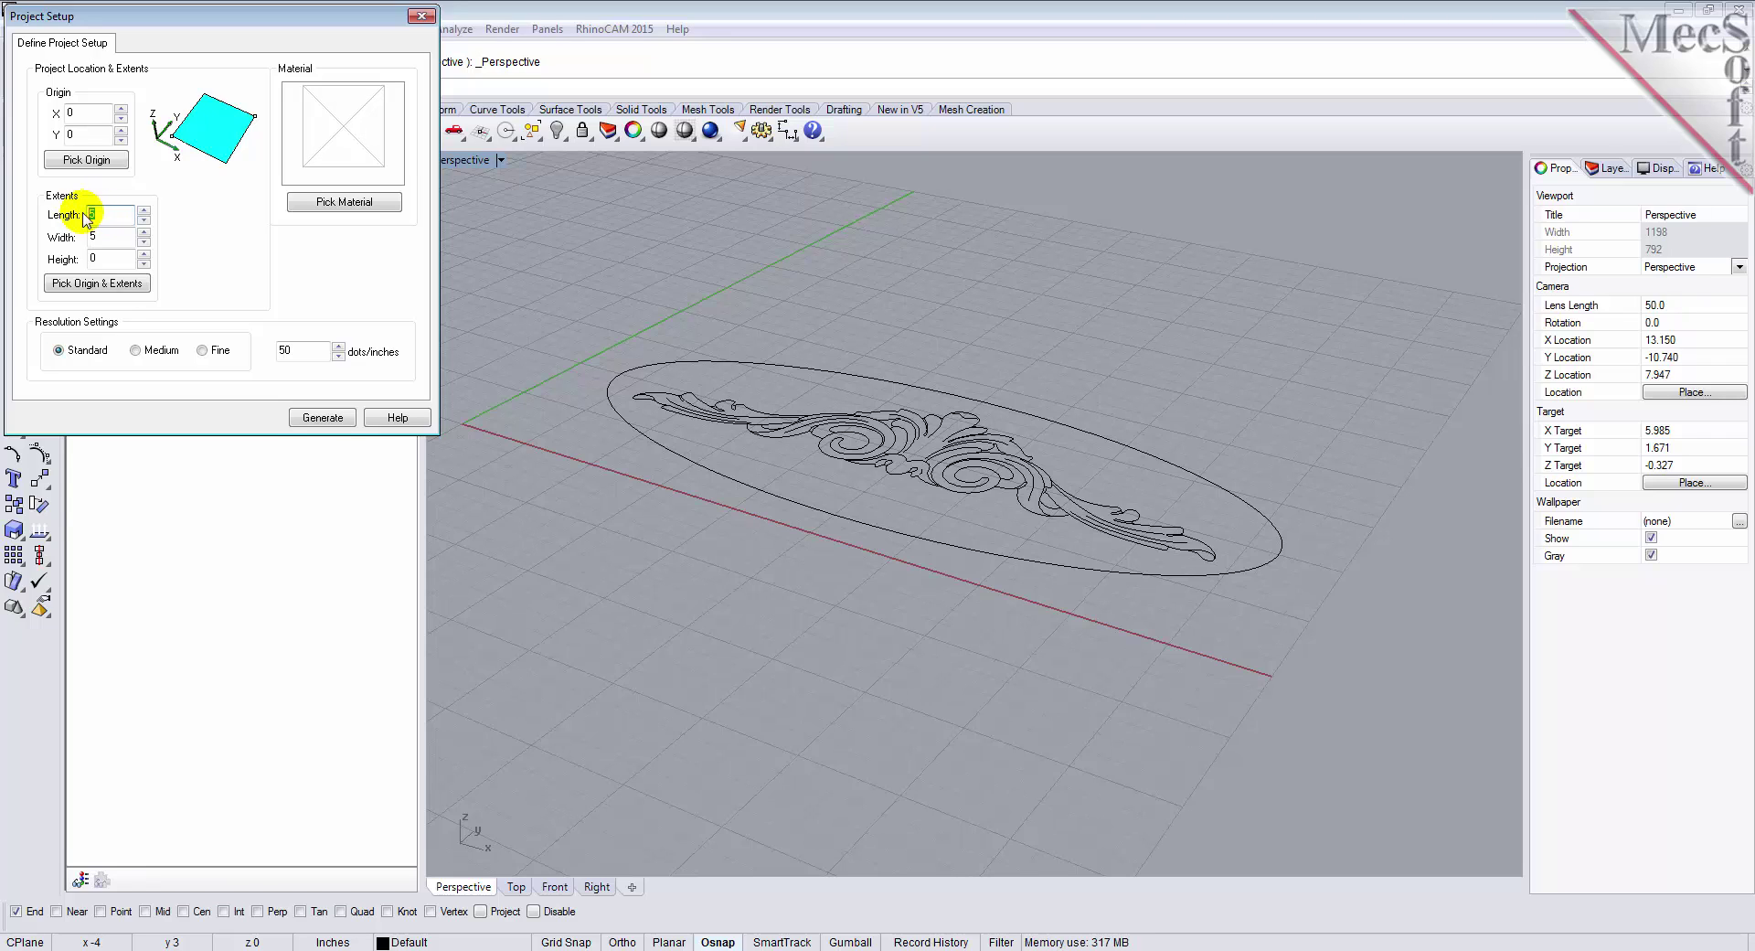
double_click(96, 236)
type("10")
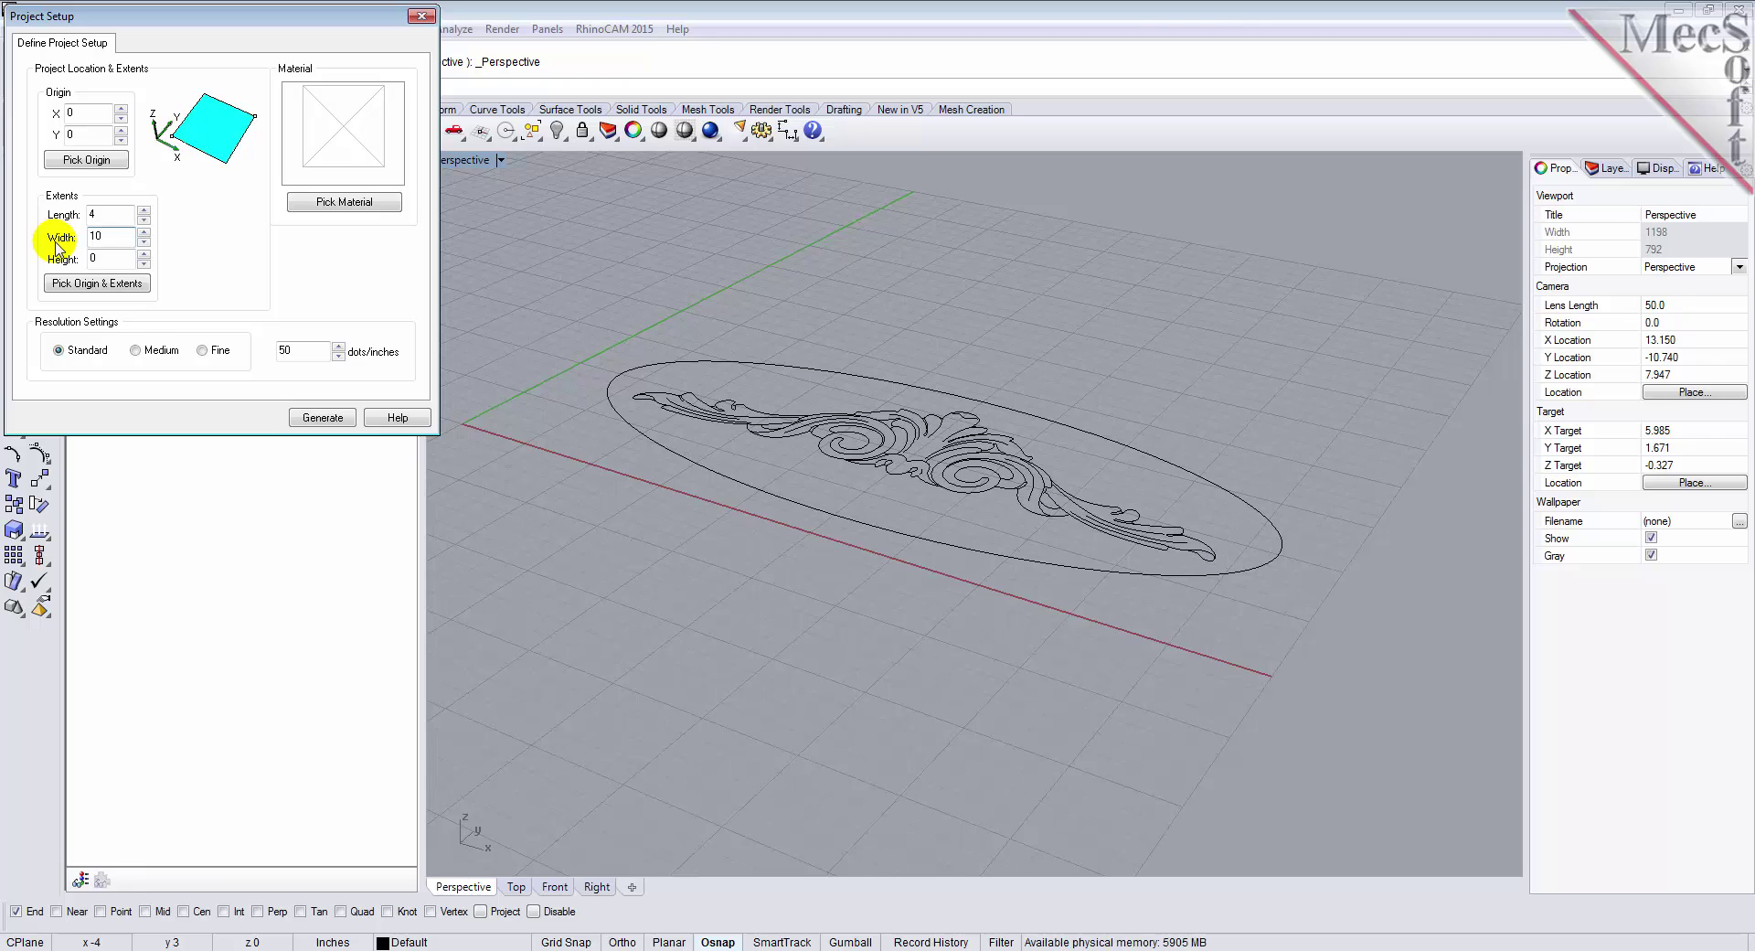
left_click(79, 282)
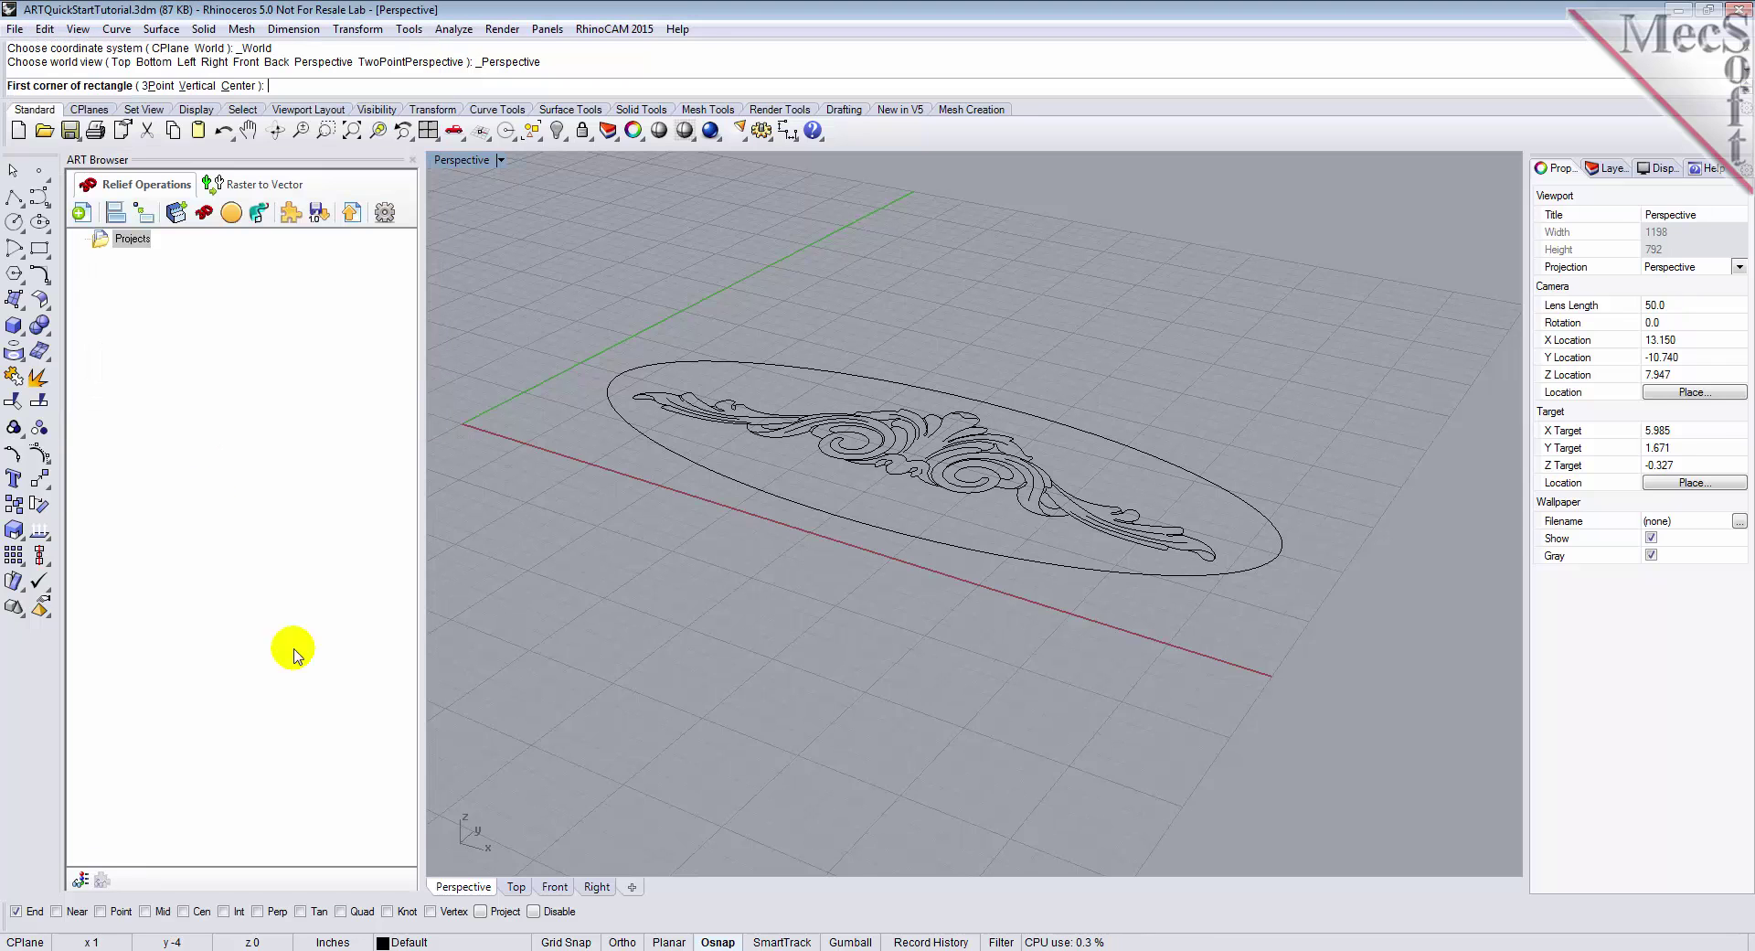
left_click(562, 941)
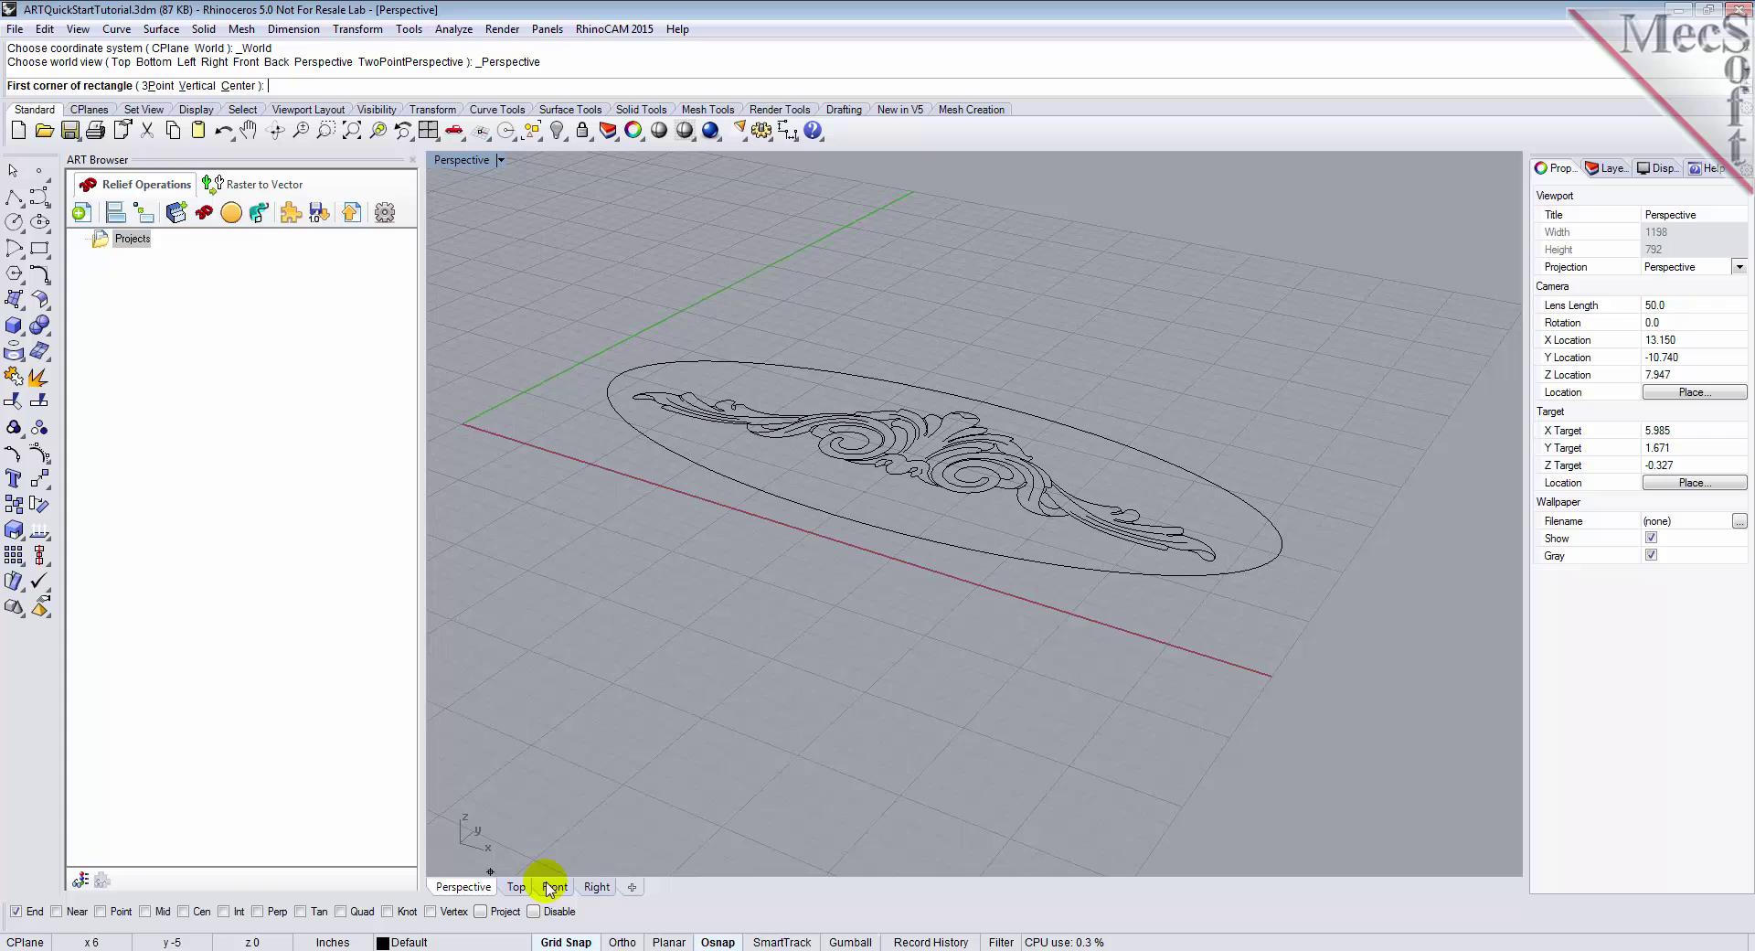
left_click(462, 423)
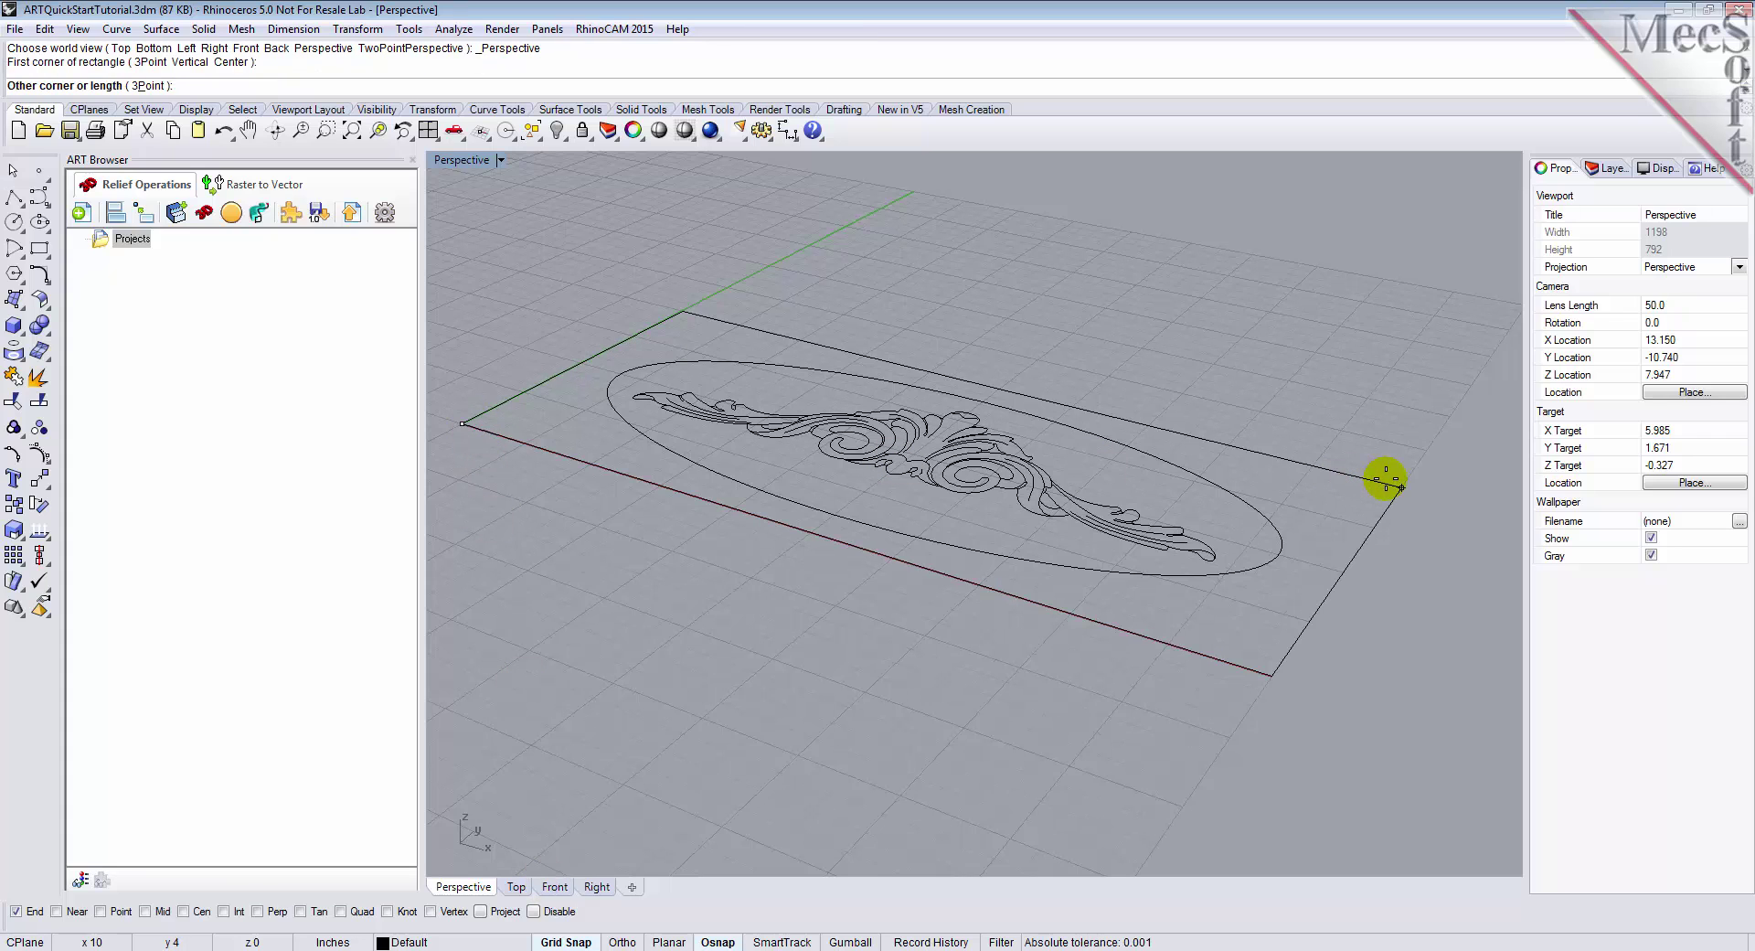
left_click(1386, 480)
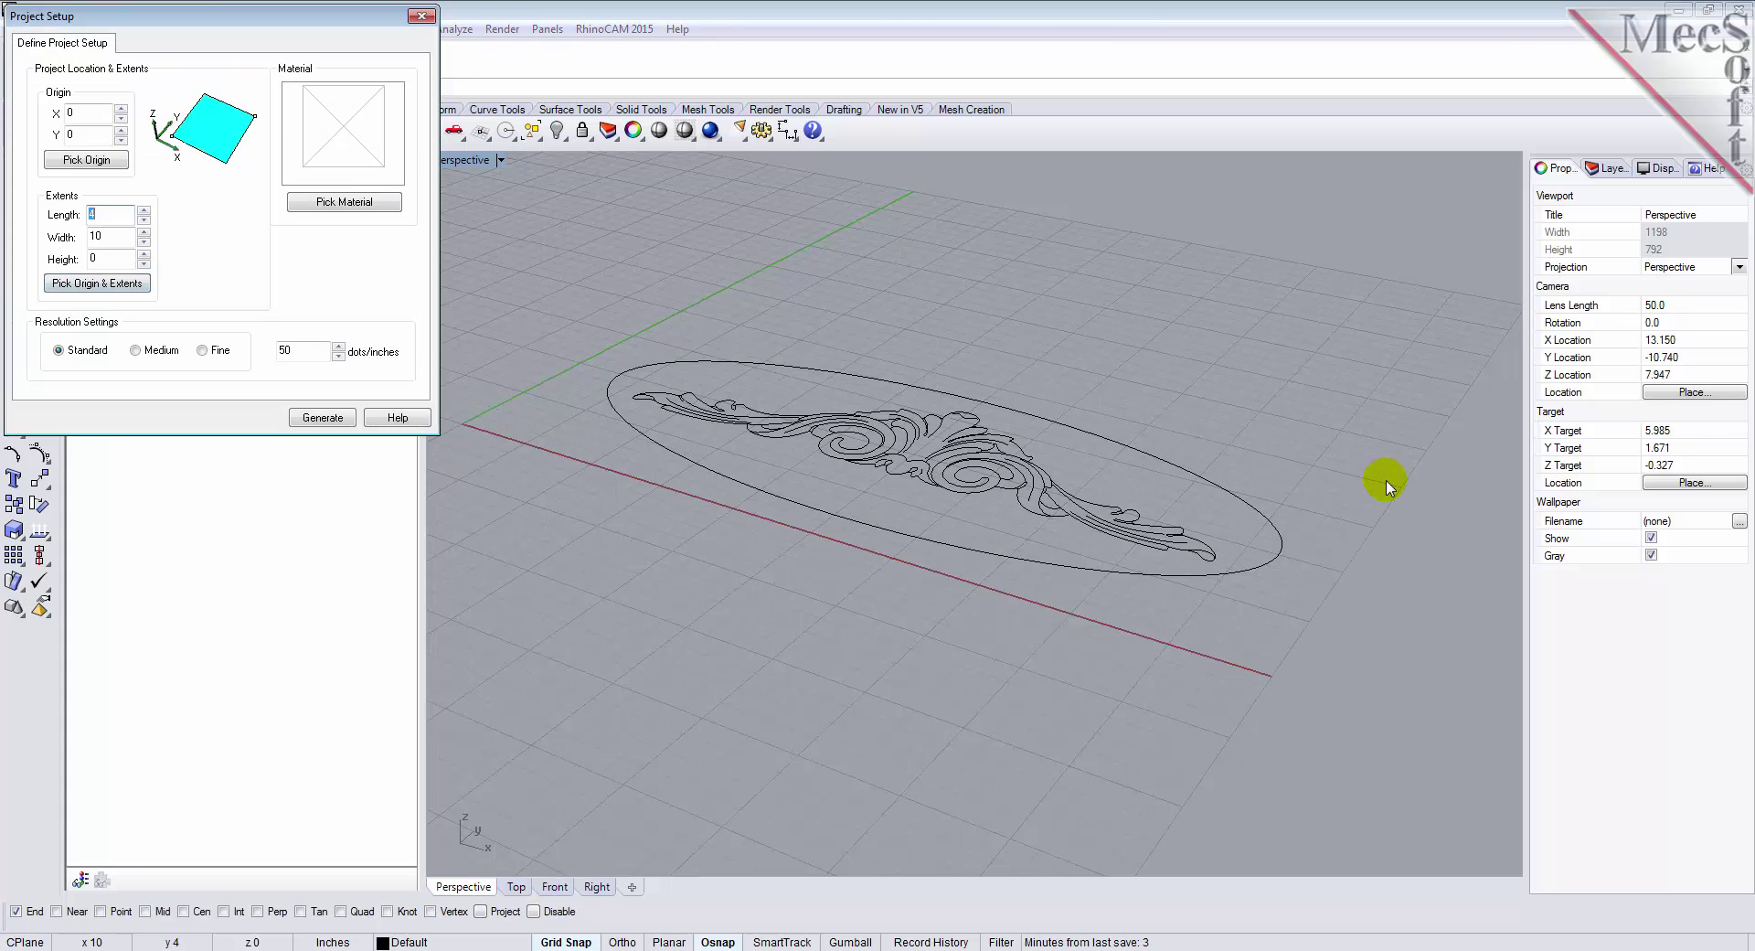
Set the project resolution to Fine at 150 dots/inch and generate the project
double_click(294, 362)
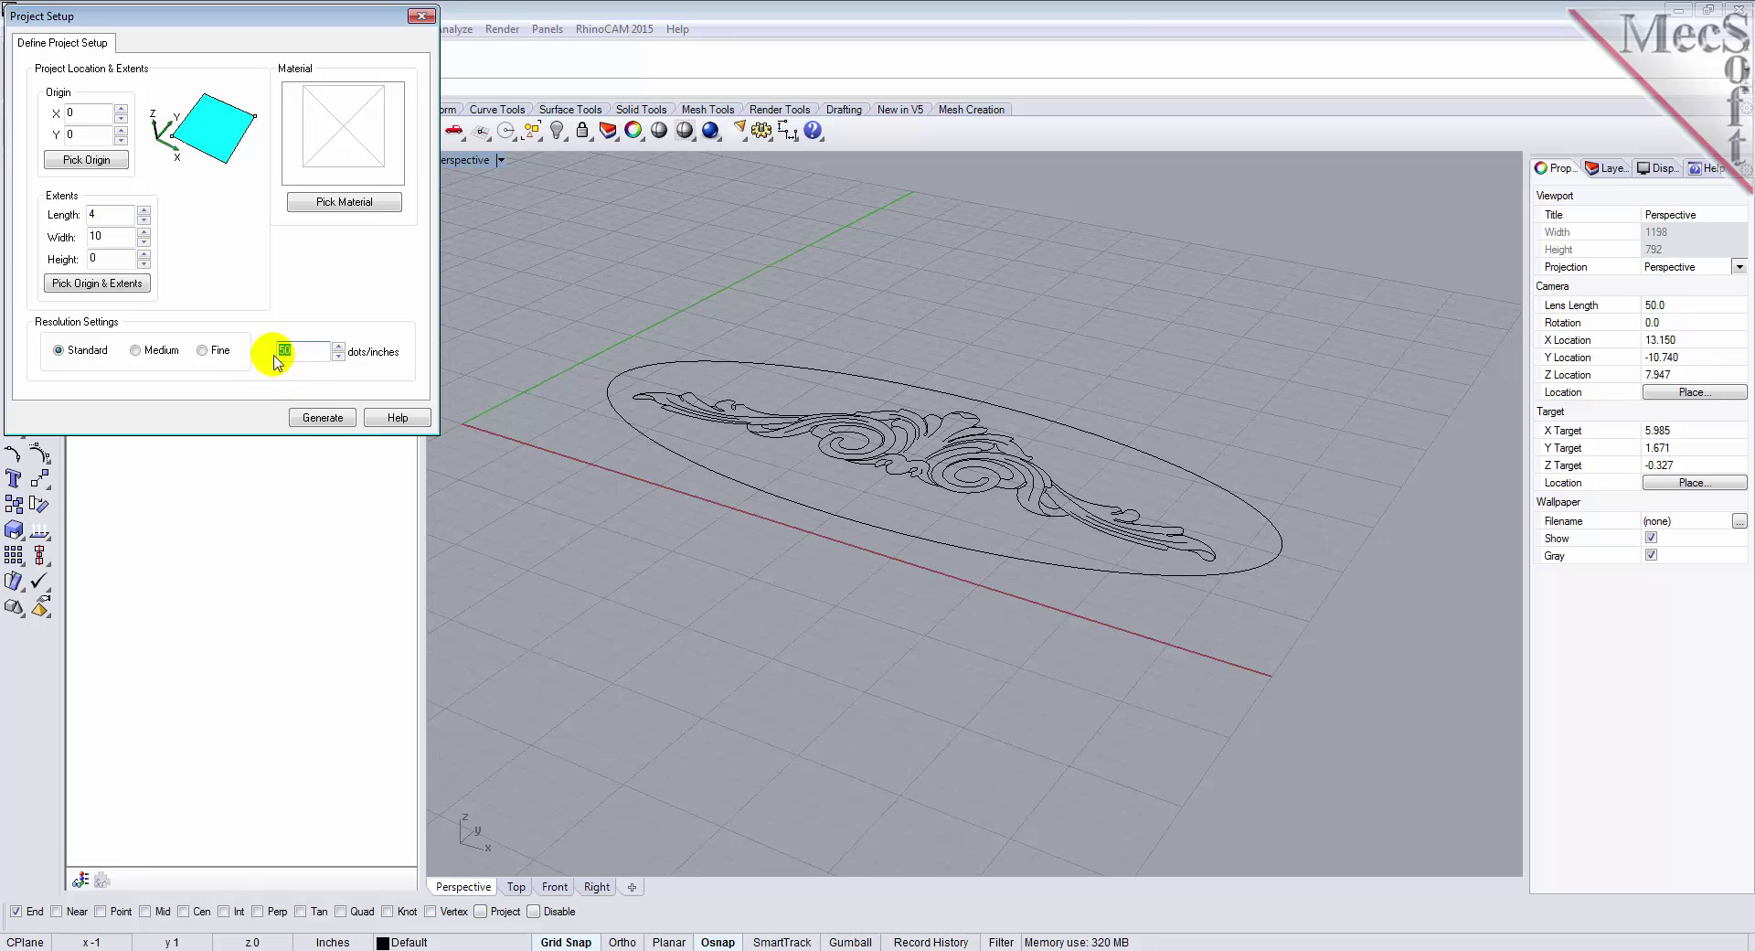
type("150")
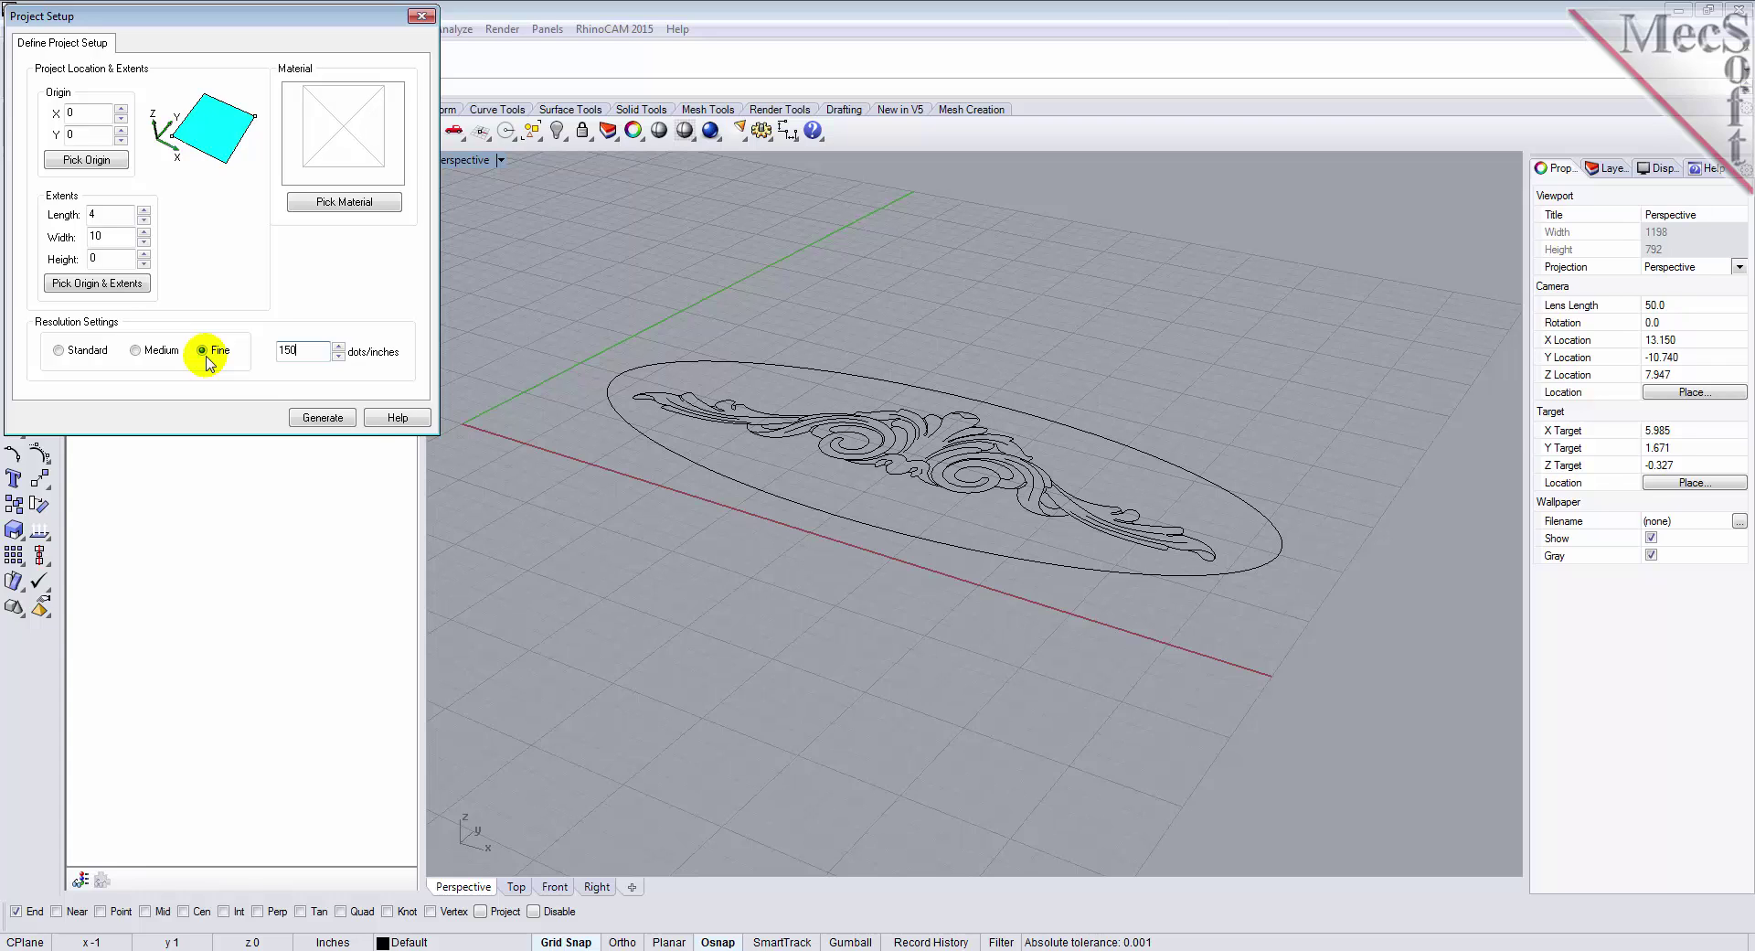
left_click(304, 420)
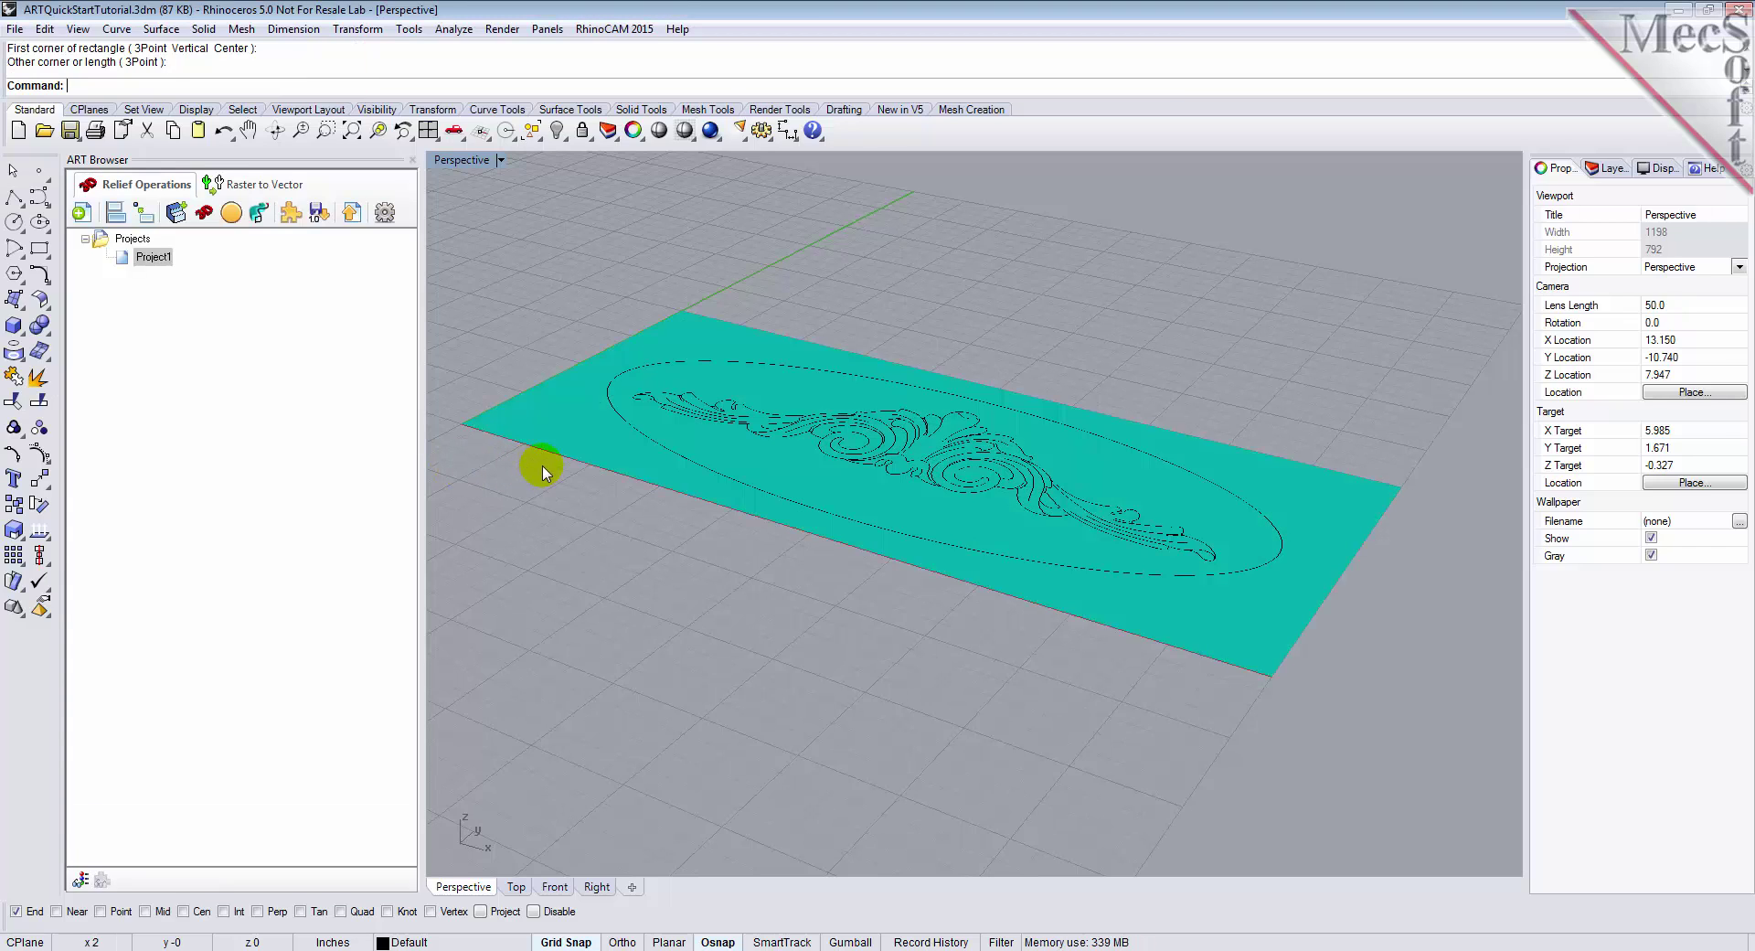
left_click(132, 259)
right_click(126, 262)
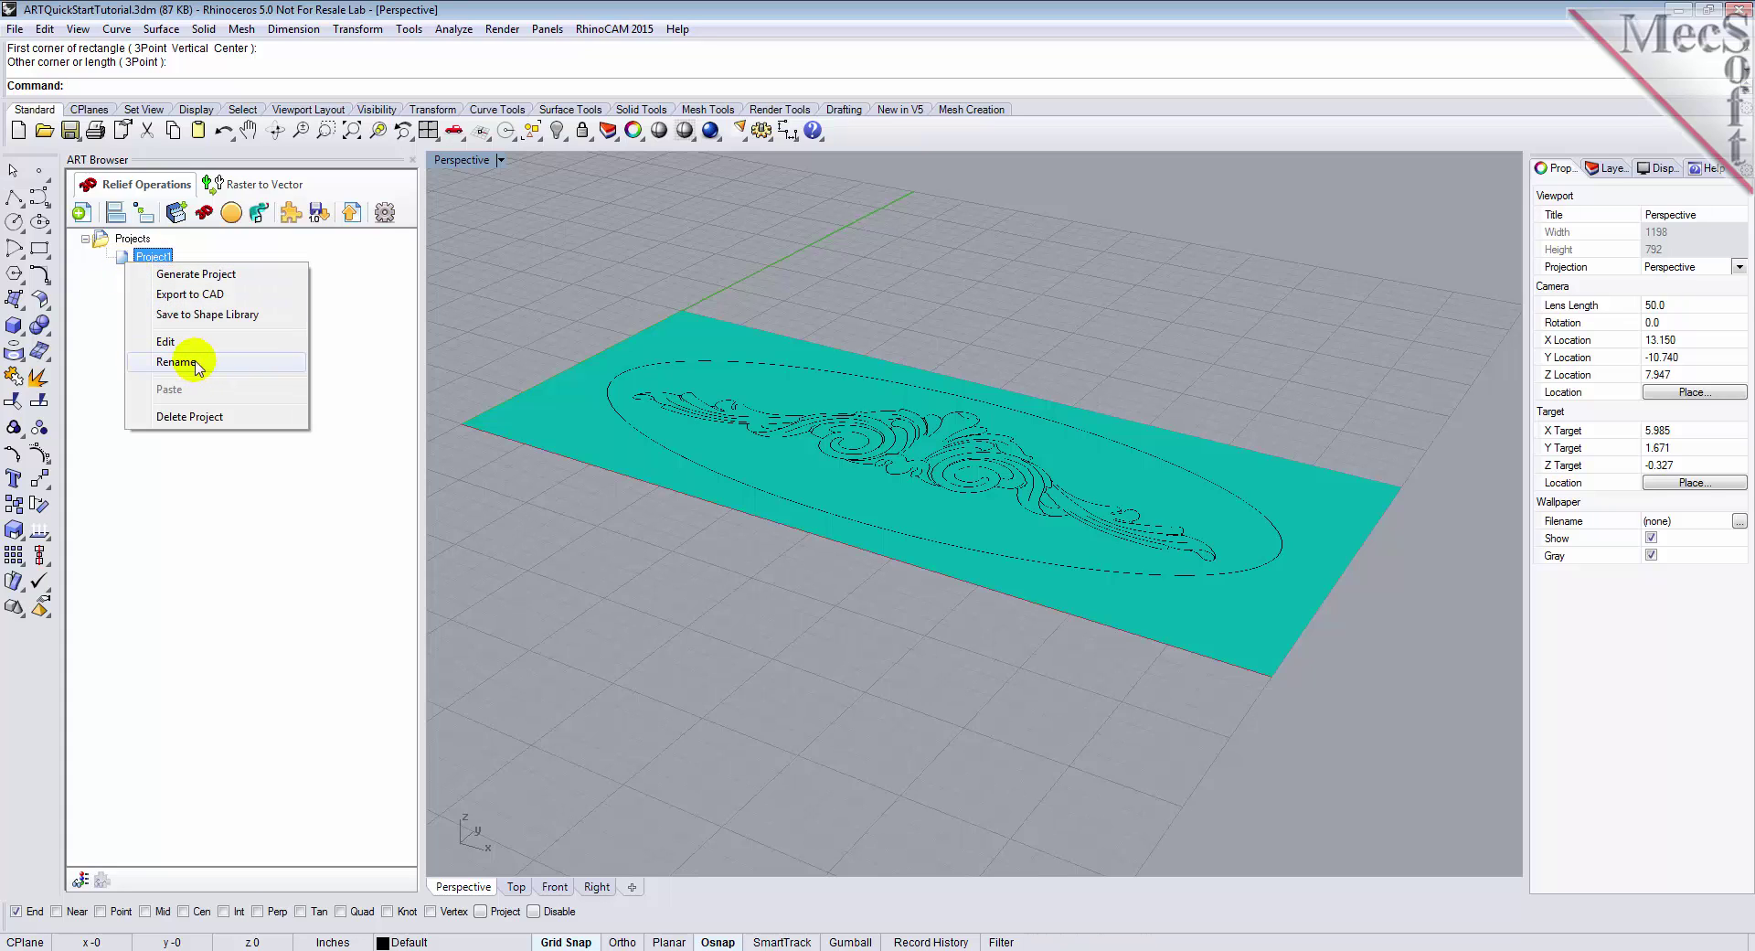
left_click(115, 317)
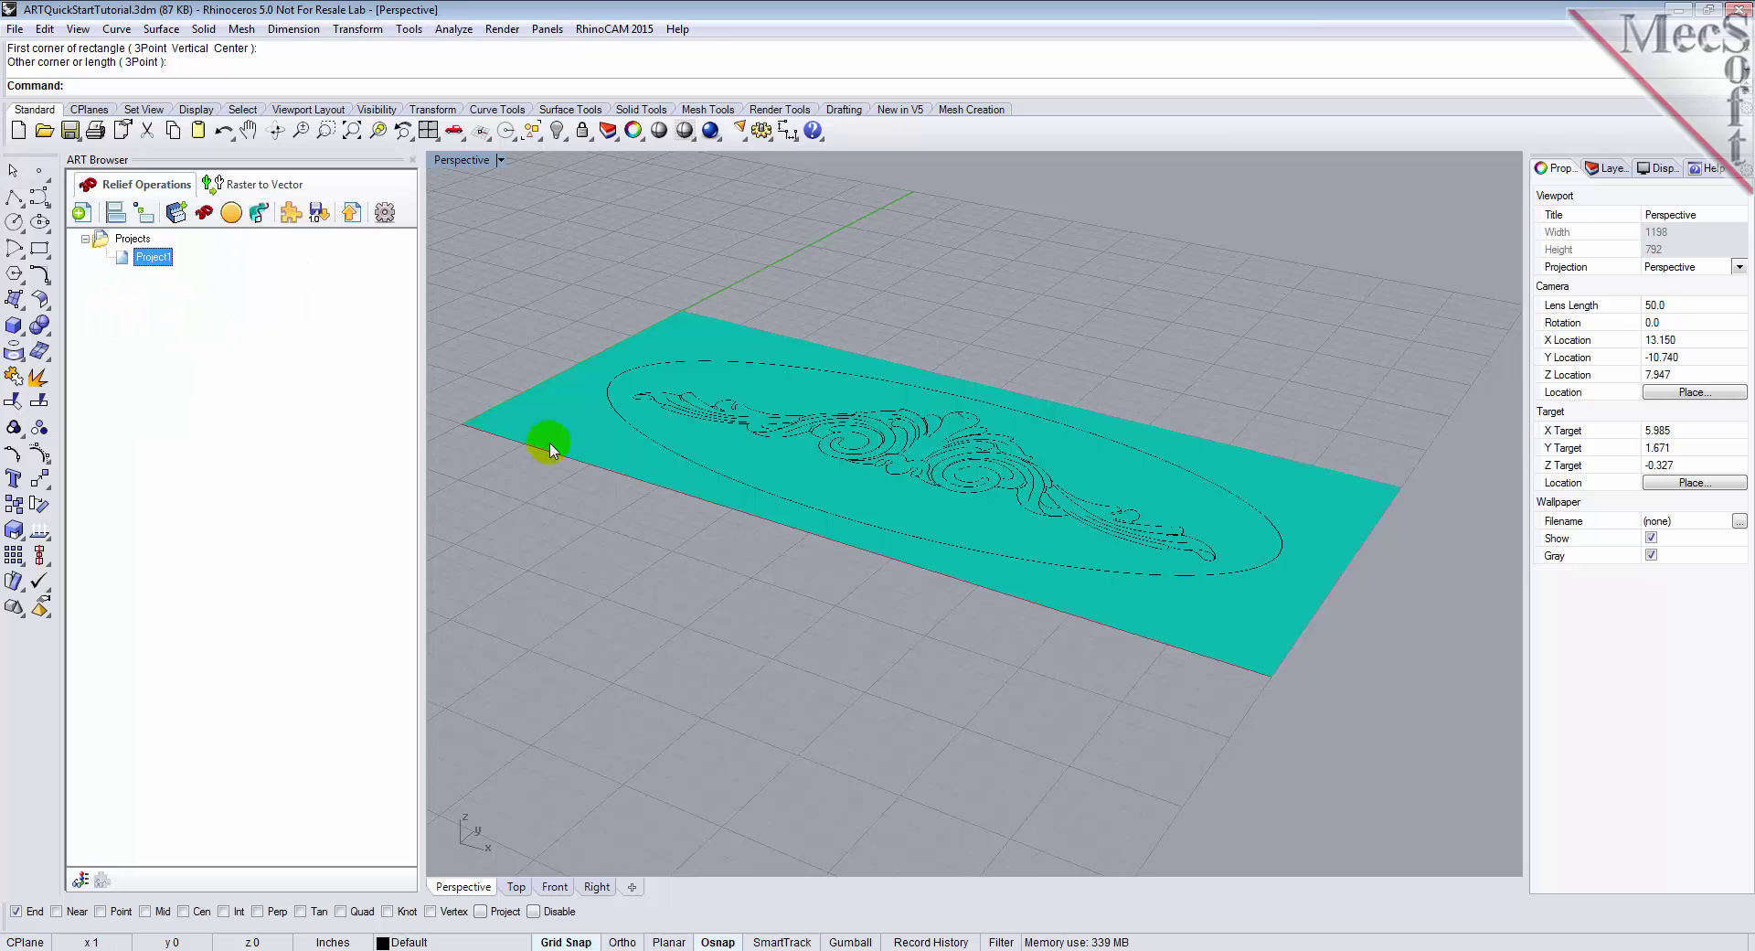
right_click_drag(816, 665, 827, 667)
right_click_drag(779, 530, 695, 561)
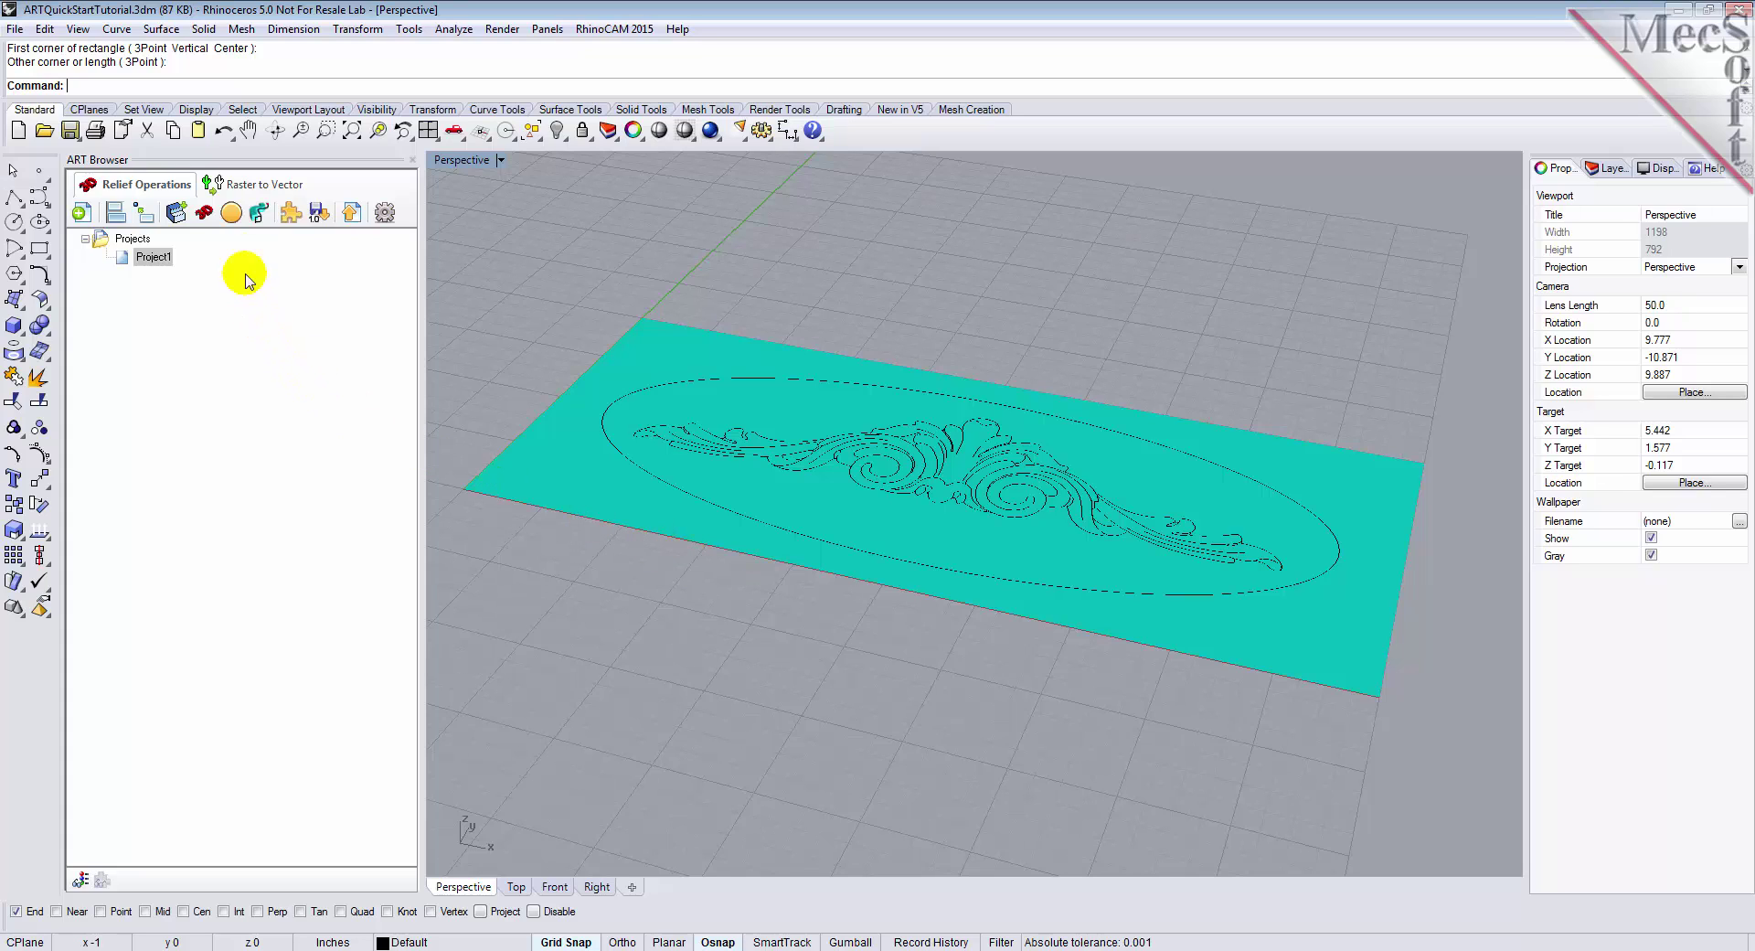
Start a Sweep operation of type Add, set the cross-section scale to 1 and shrink the arc profile to a radius of about 0.16
left_click(258, 219)
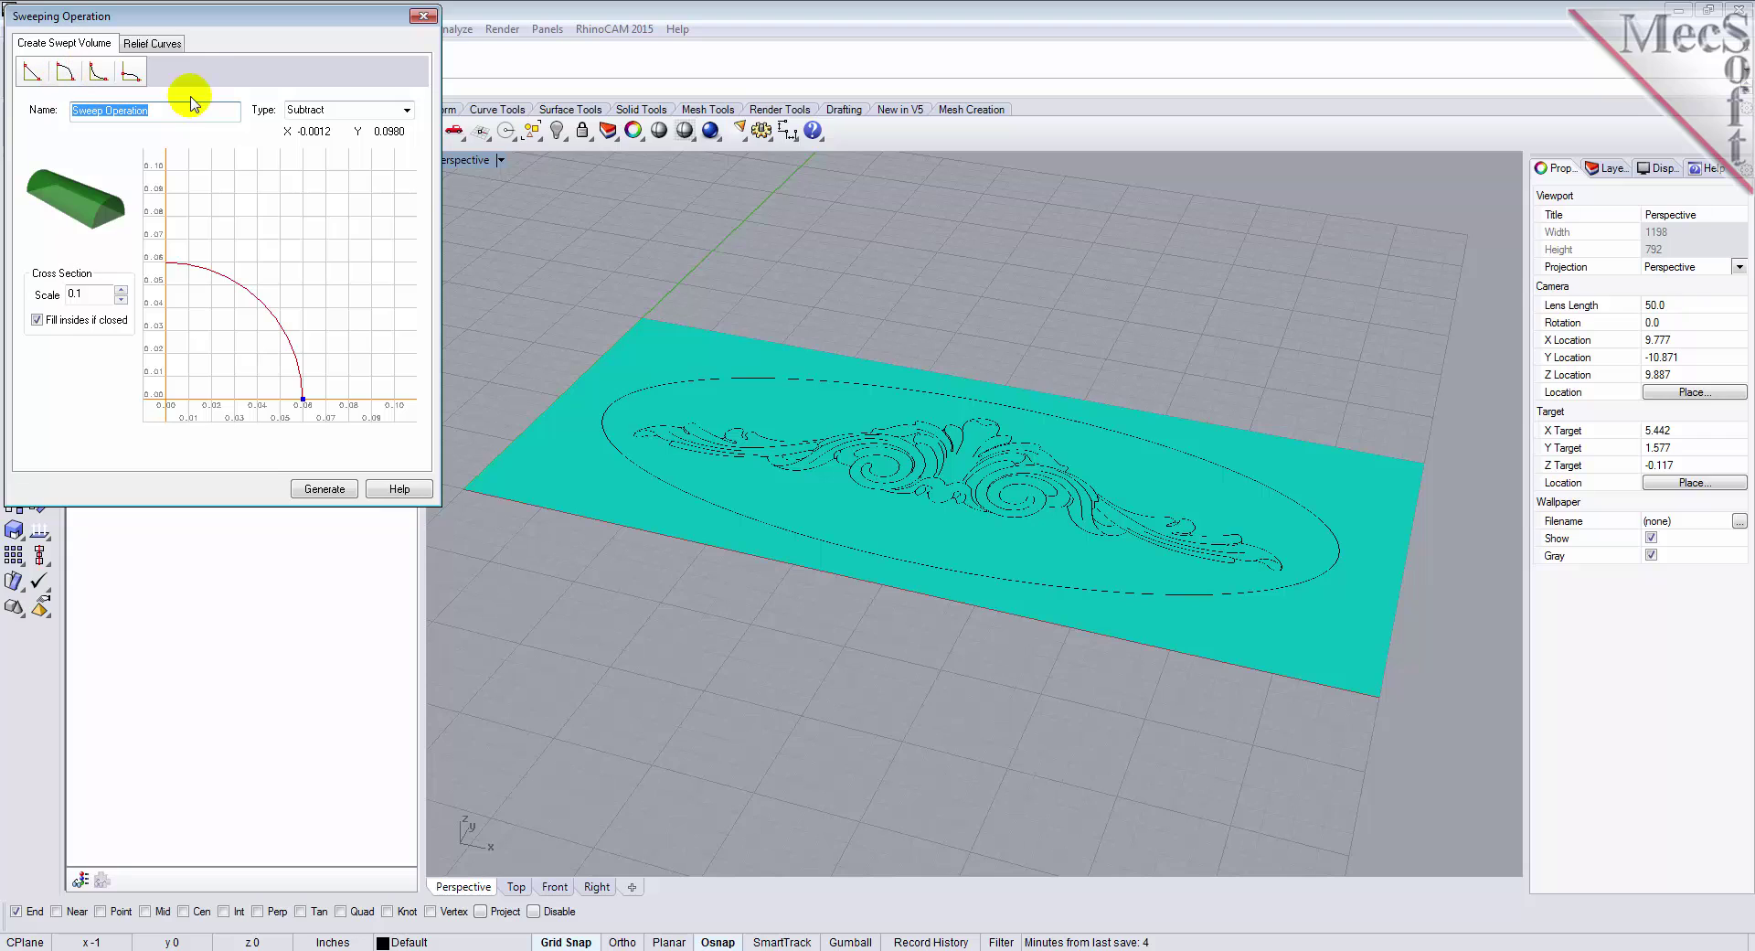
left_click(406, 111)
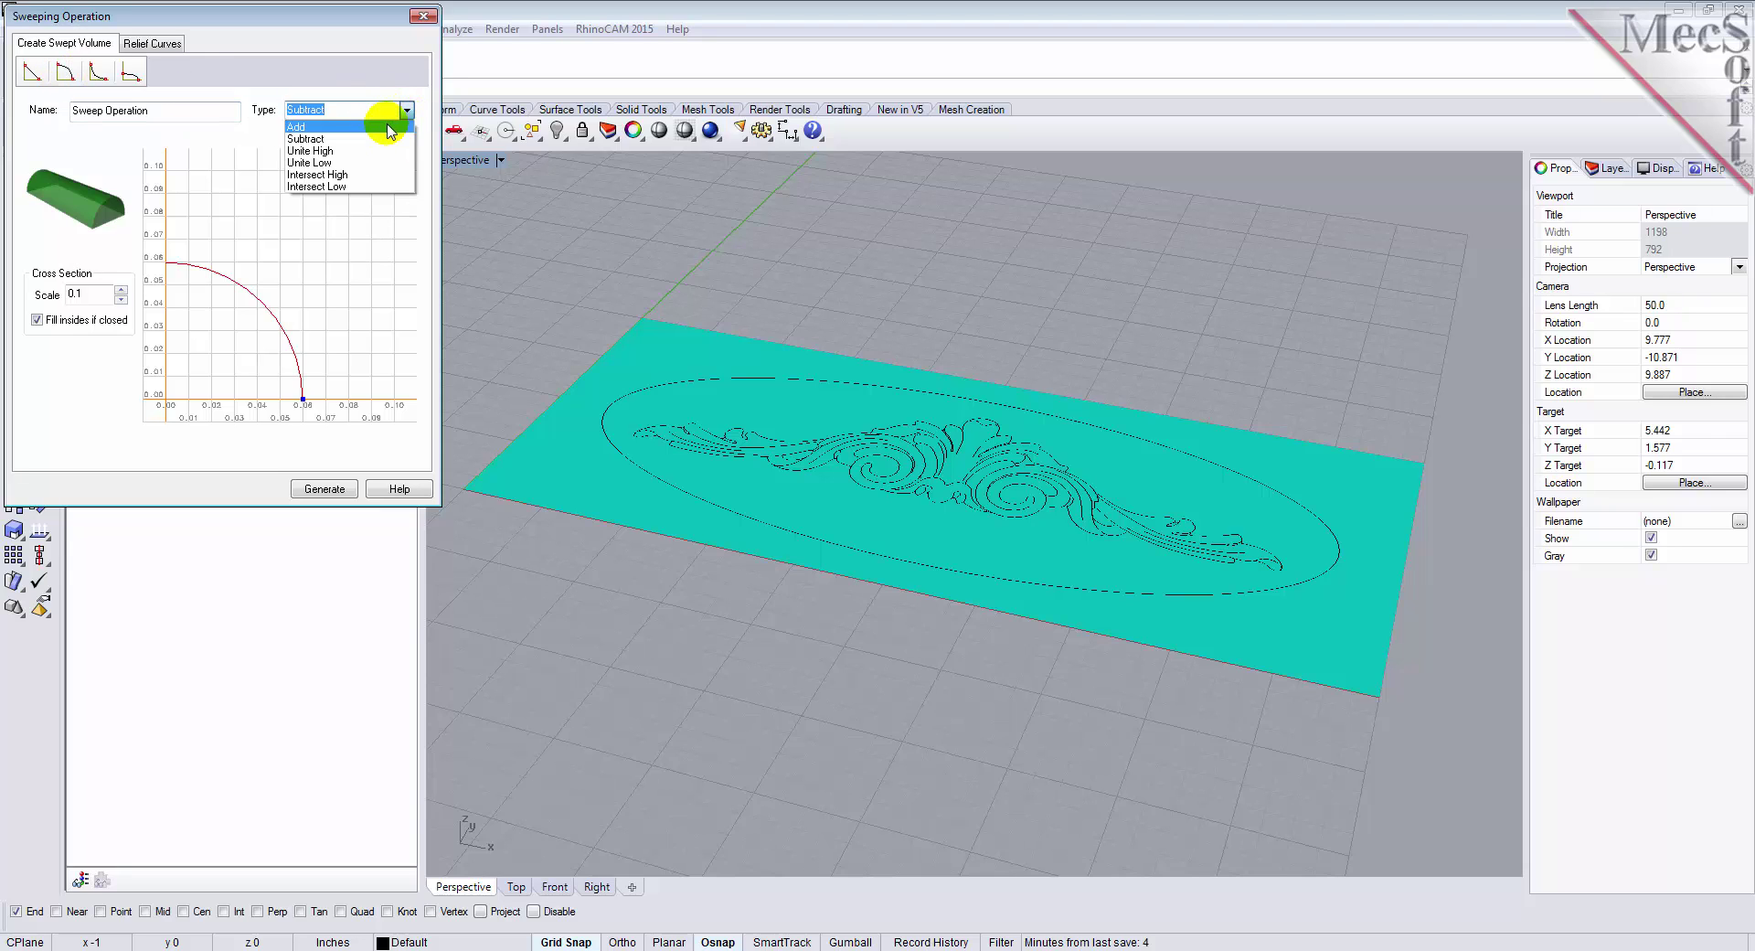
left_click(389, 127)
left_click(75, 293)
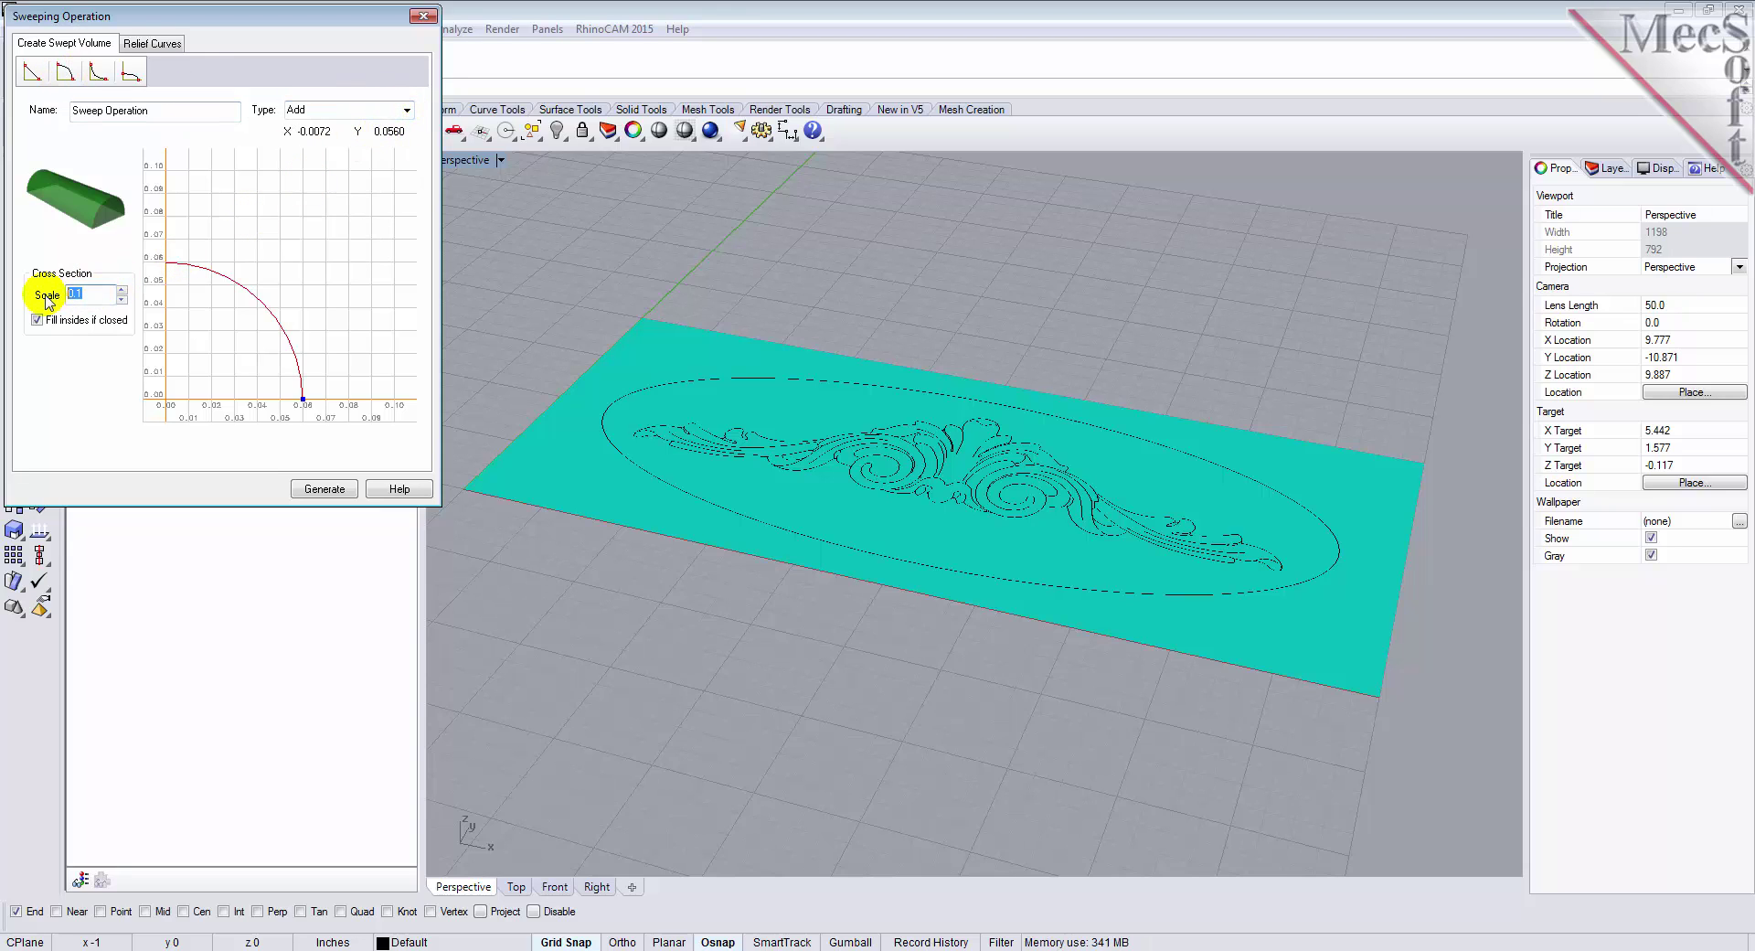
type("1")
key("Tab")
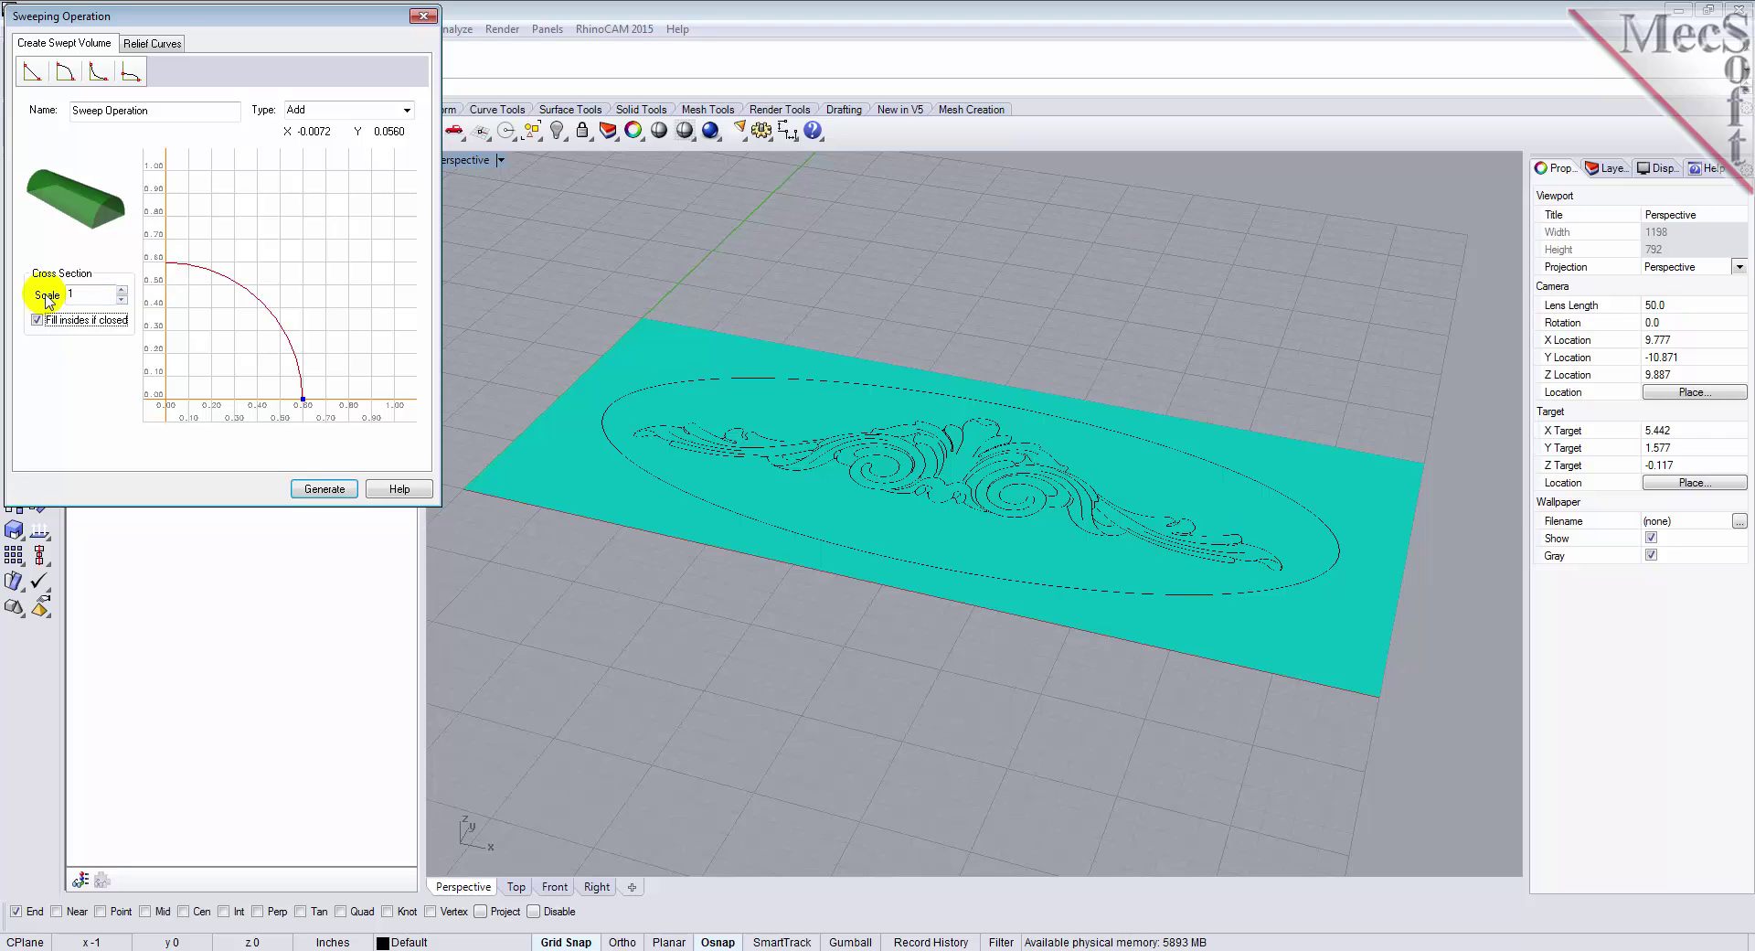
left_click_drag(303, 400, 203, 401)
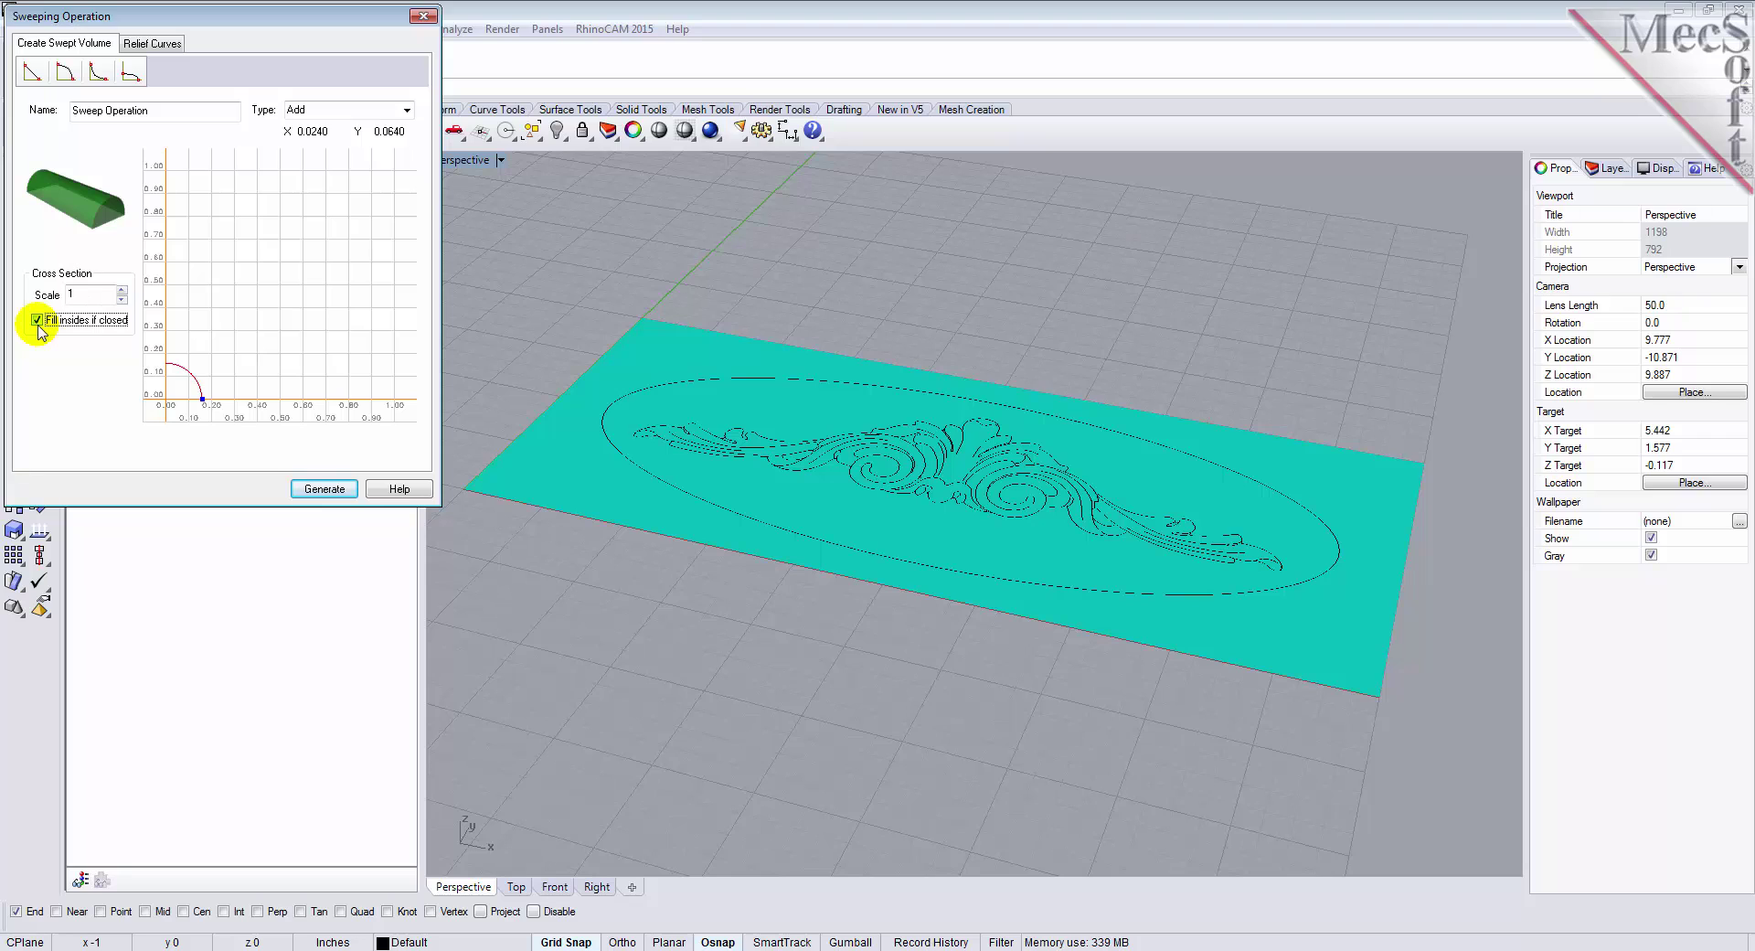
Choose the outer ellipse as the sweep's border curve and generate the swept relief
left_click(172, 44)
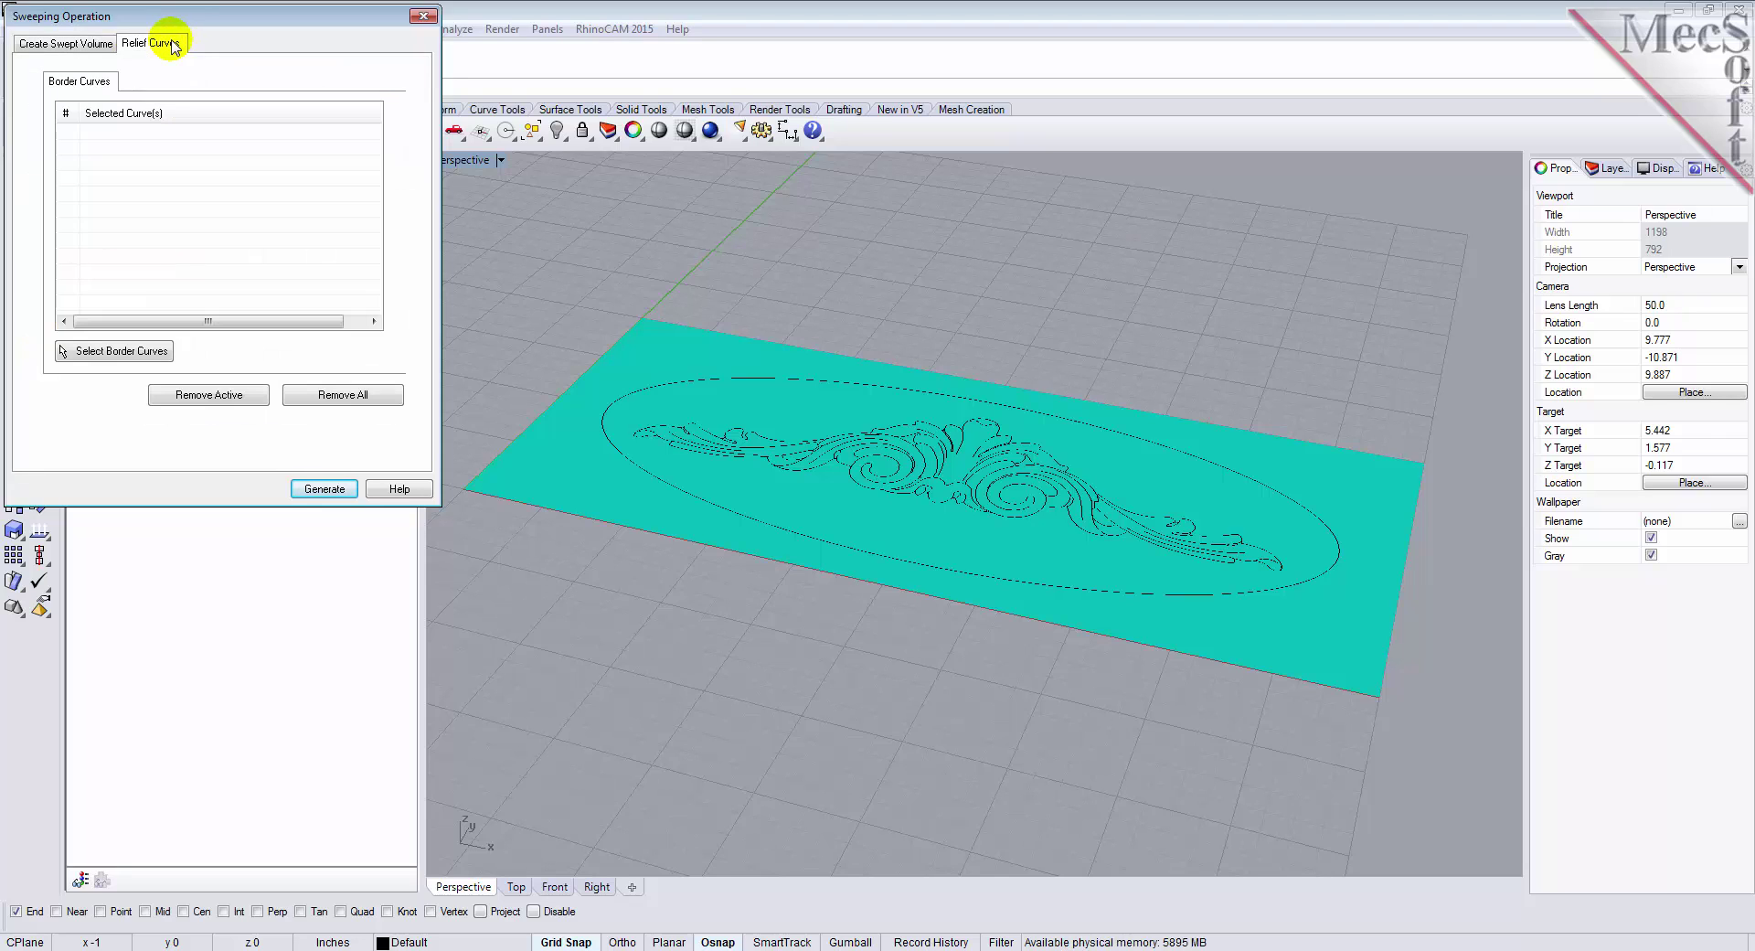
left_click(123, 352)
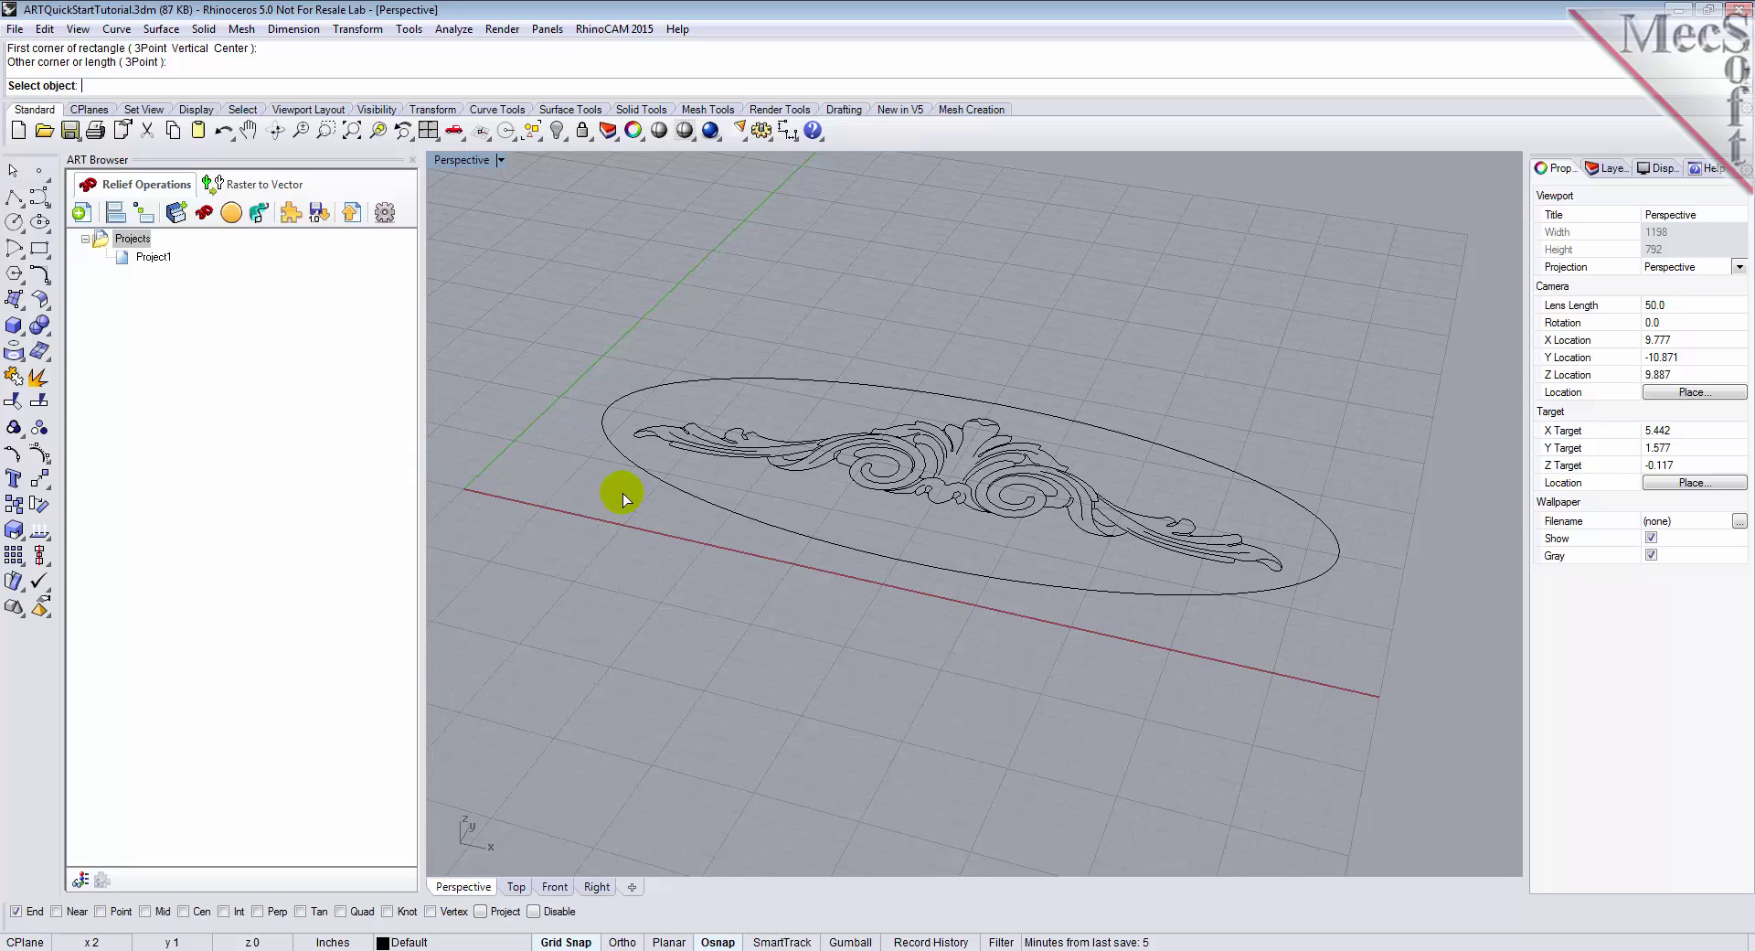
left_click(671, 488)
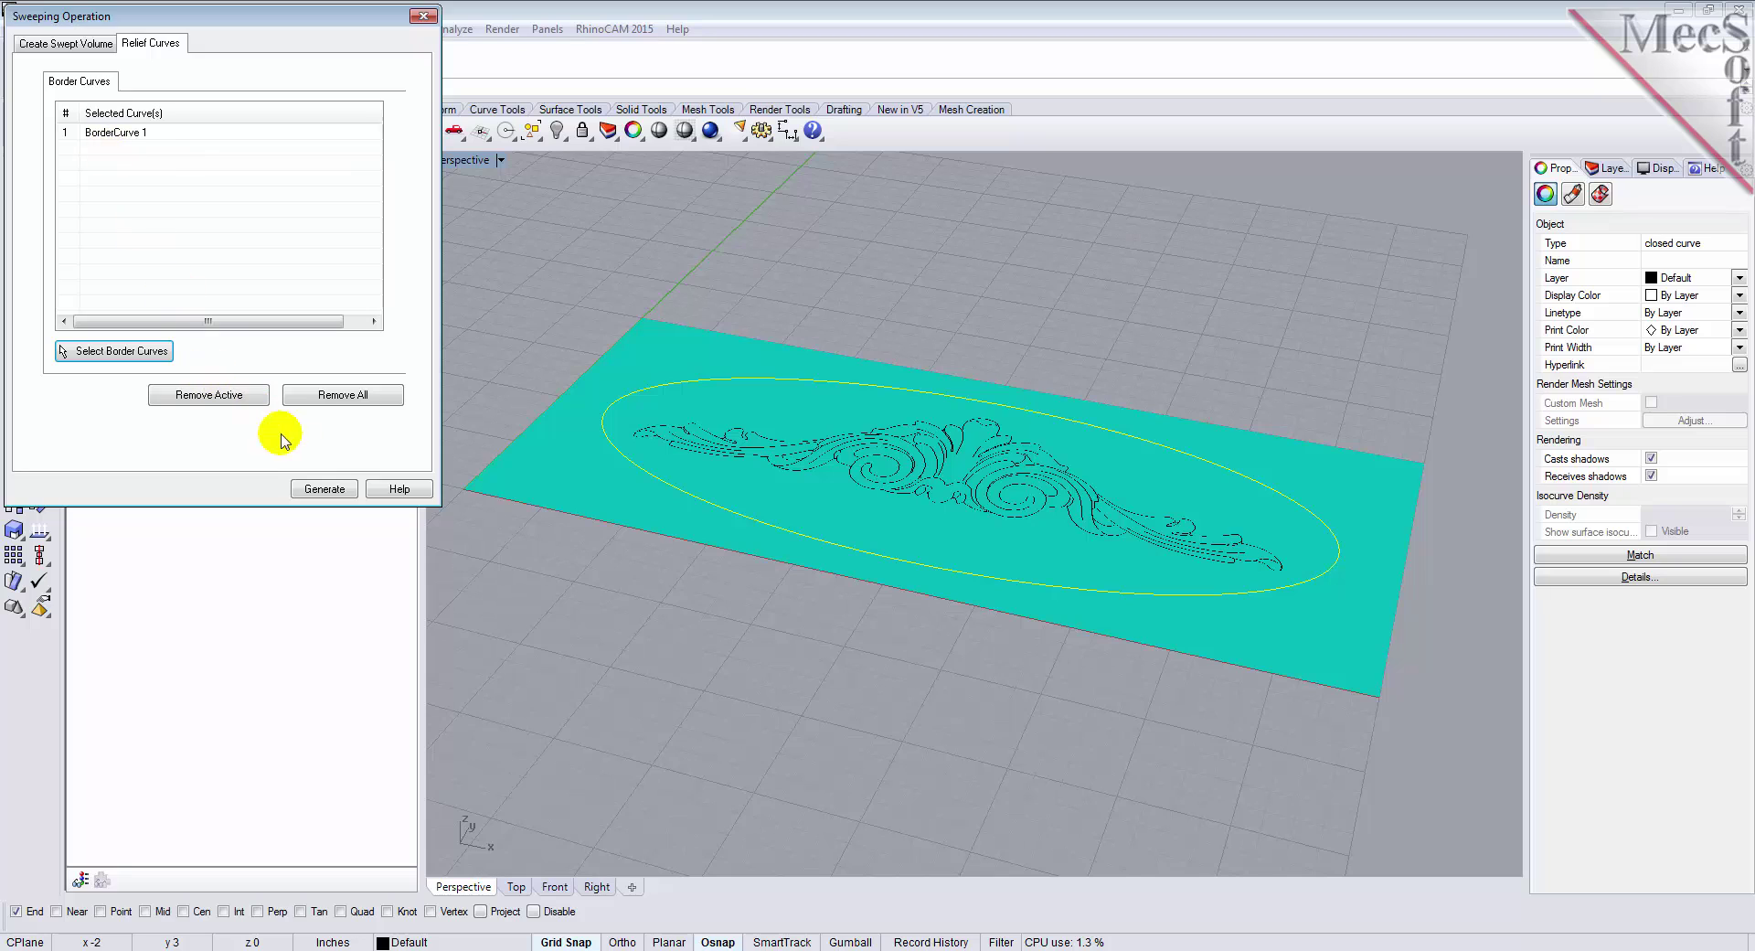
left_click(325, 489)
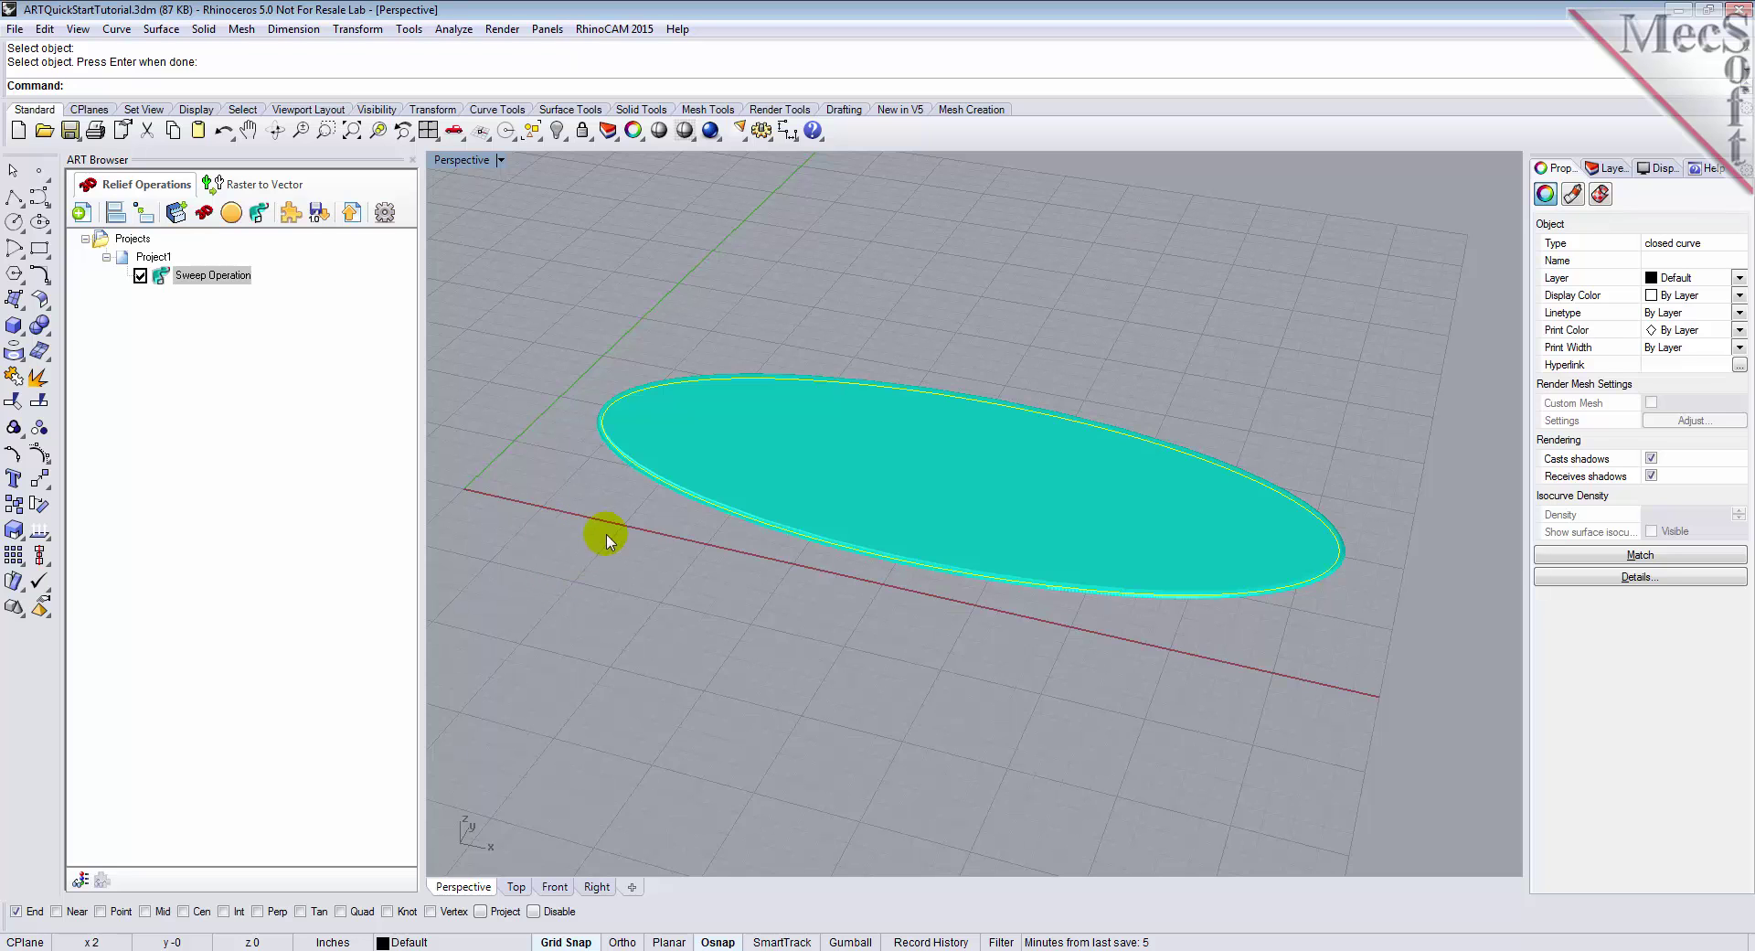
right_click_drag(685, 567, 694, 567)
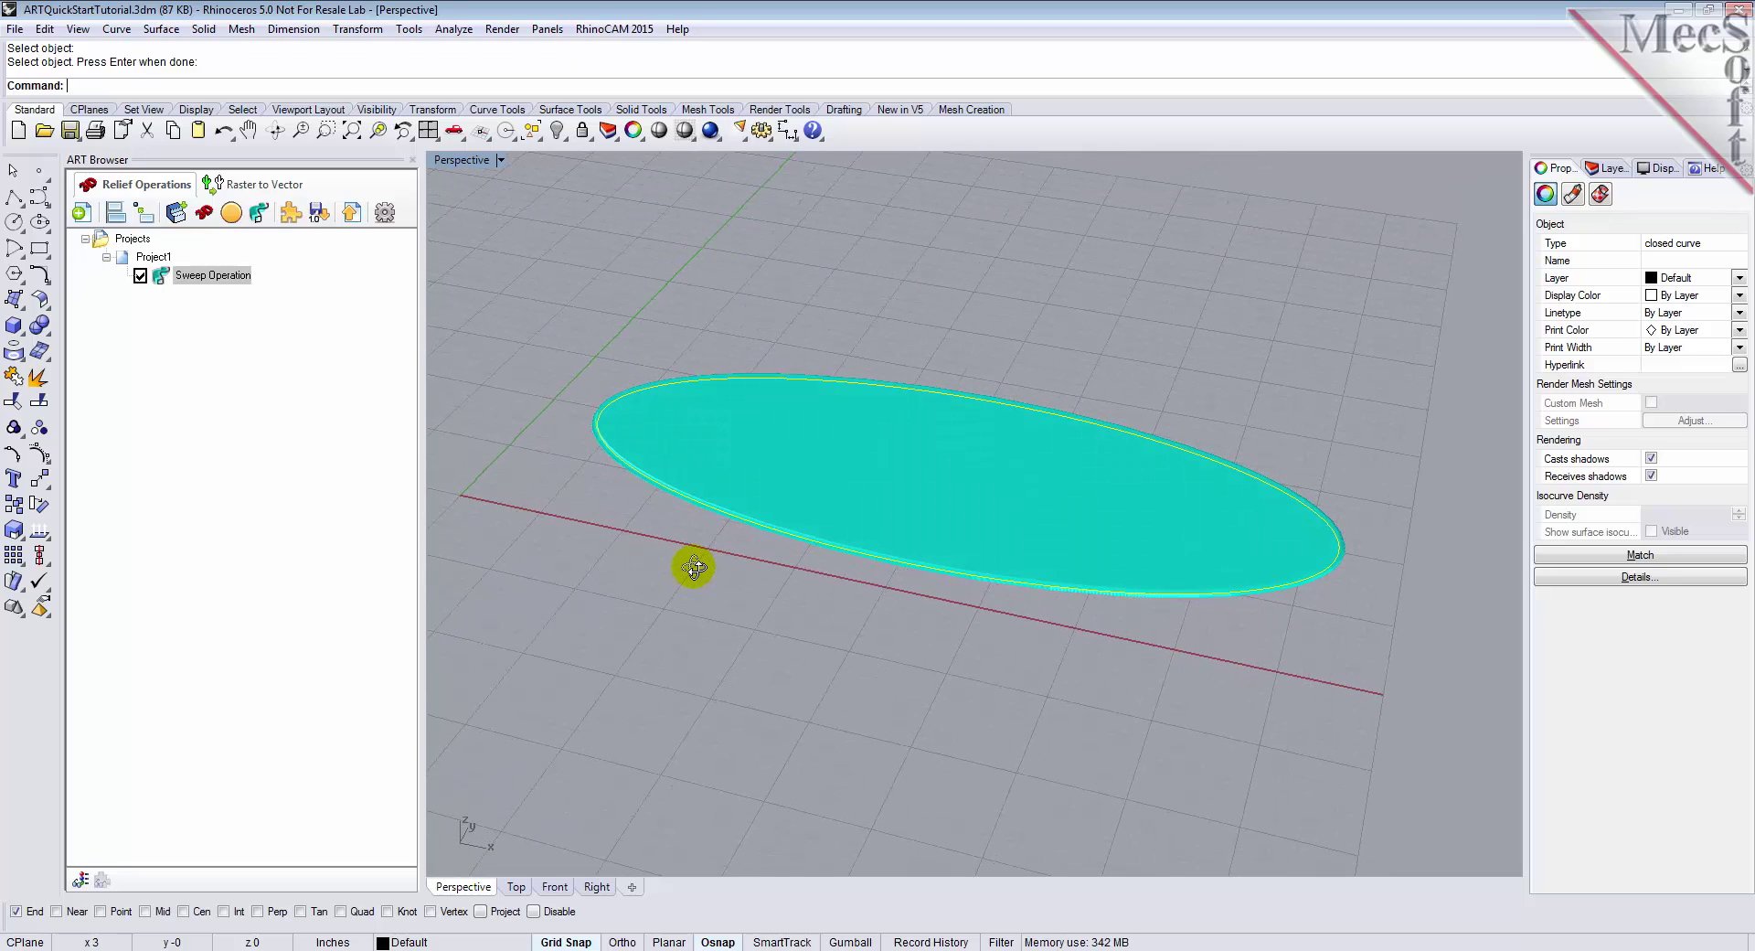
left_click(161, 278)
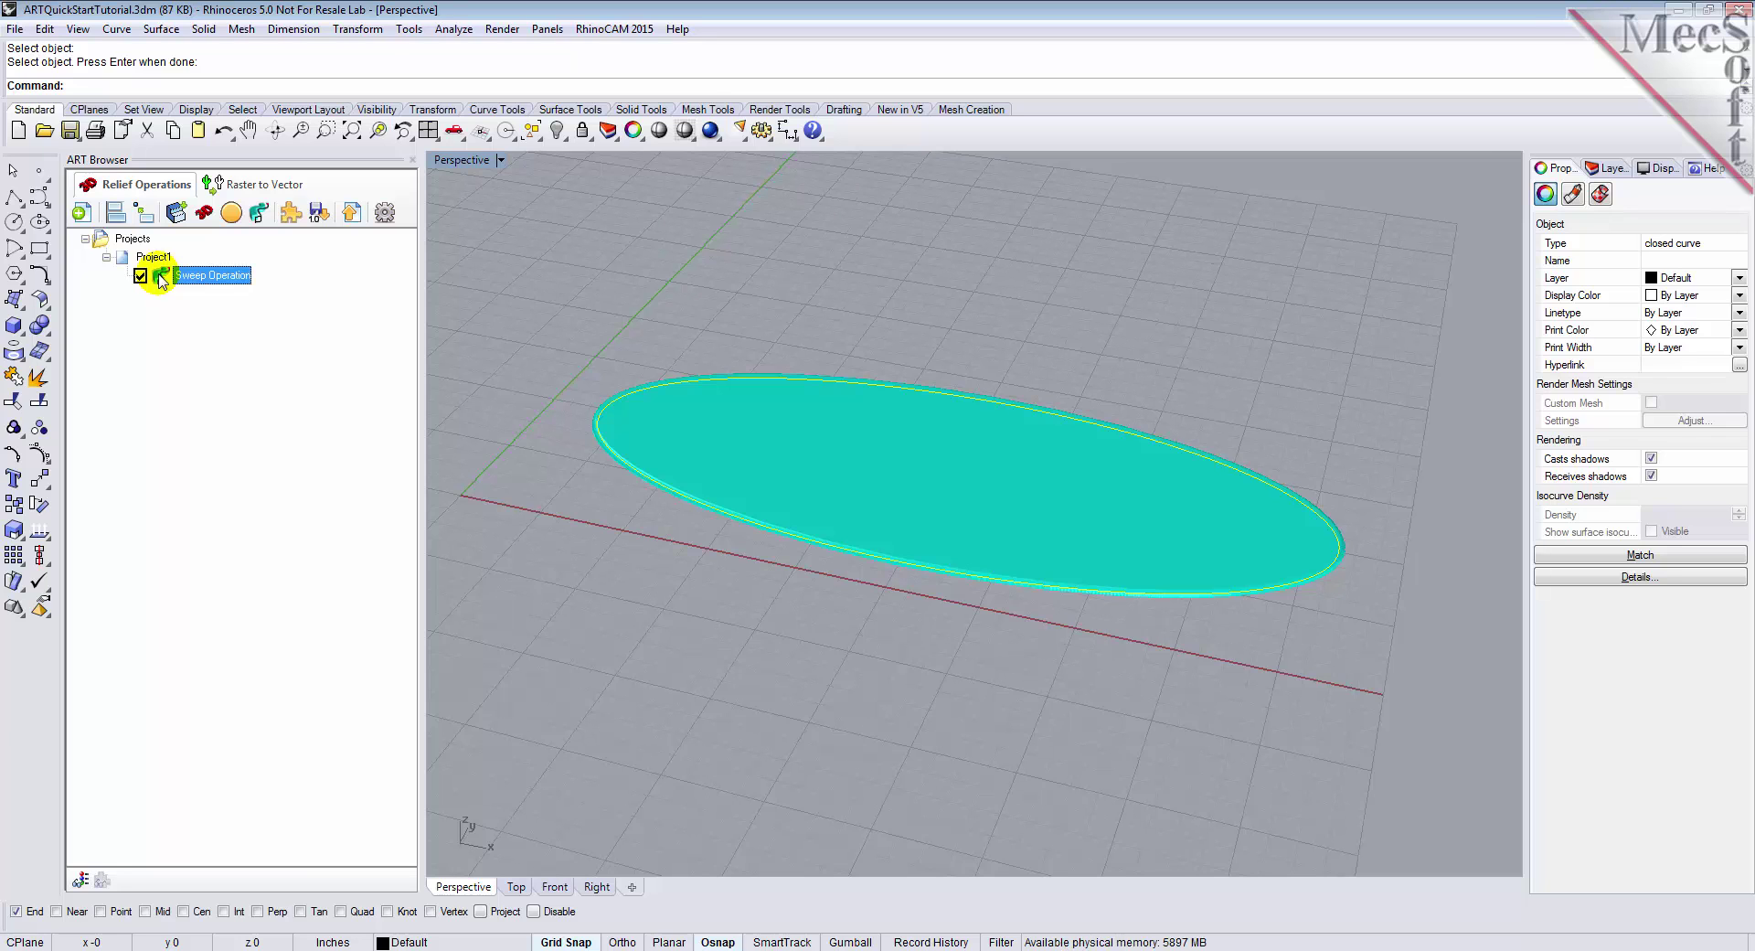
mouse_move(742, 540)
right_mouse_down()
mouse_move(791, 527)
mouse_move(738, 548)
right_mouse_up()
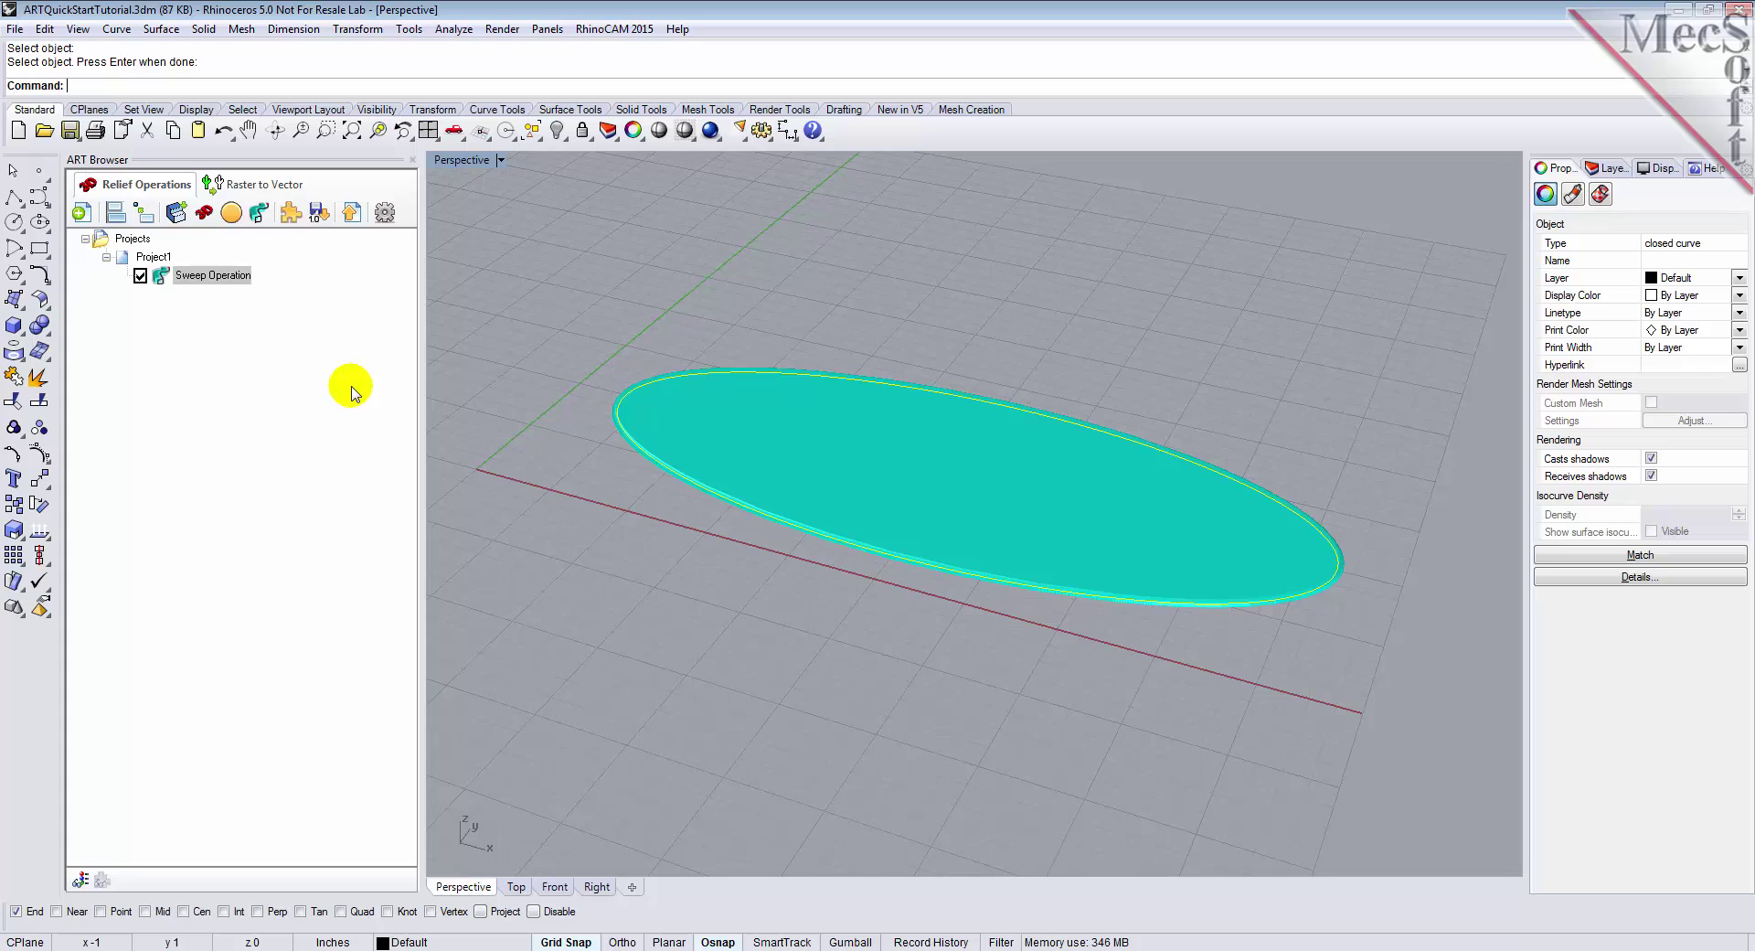
left_click(161, 277)
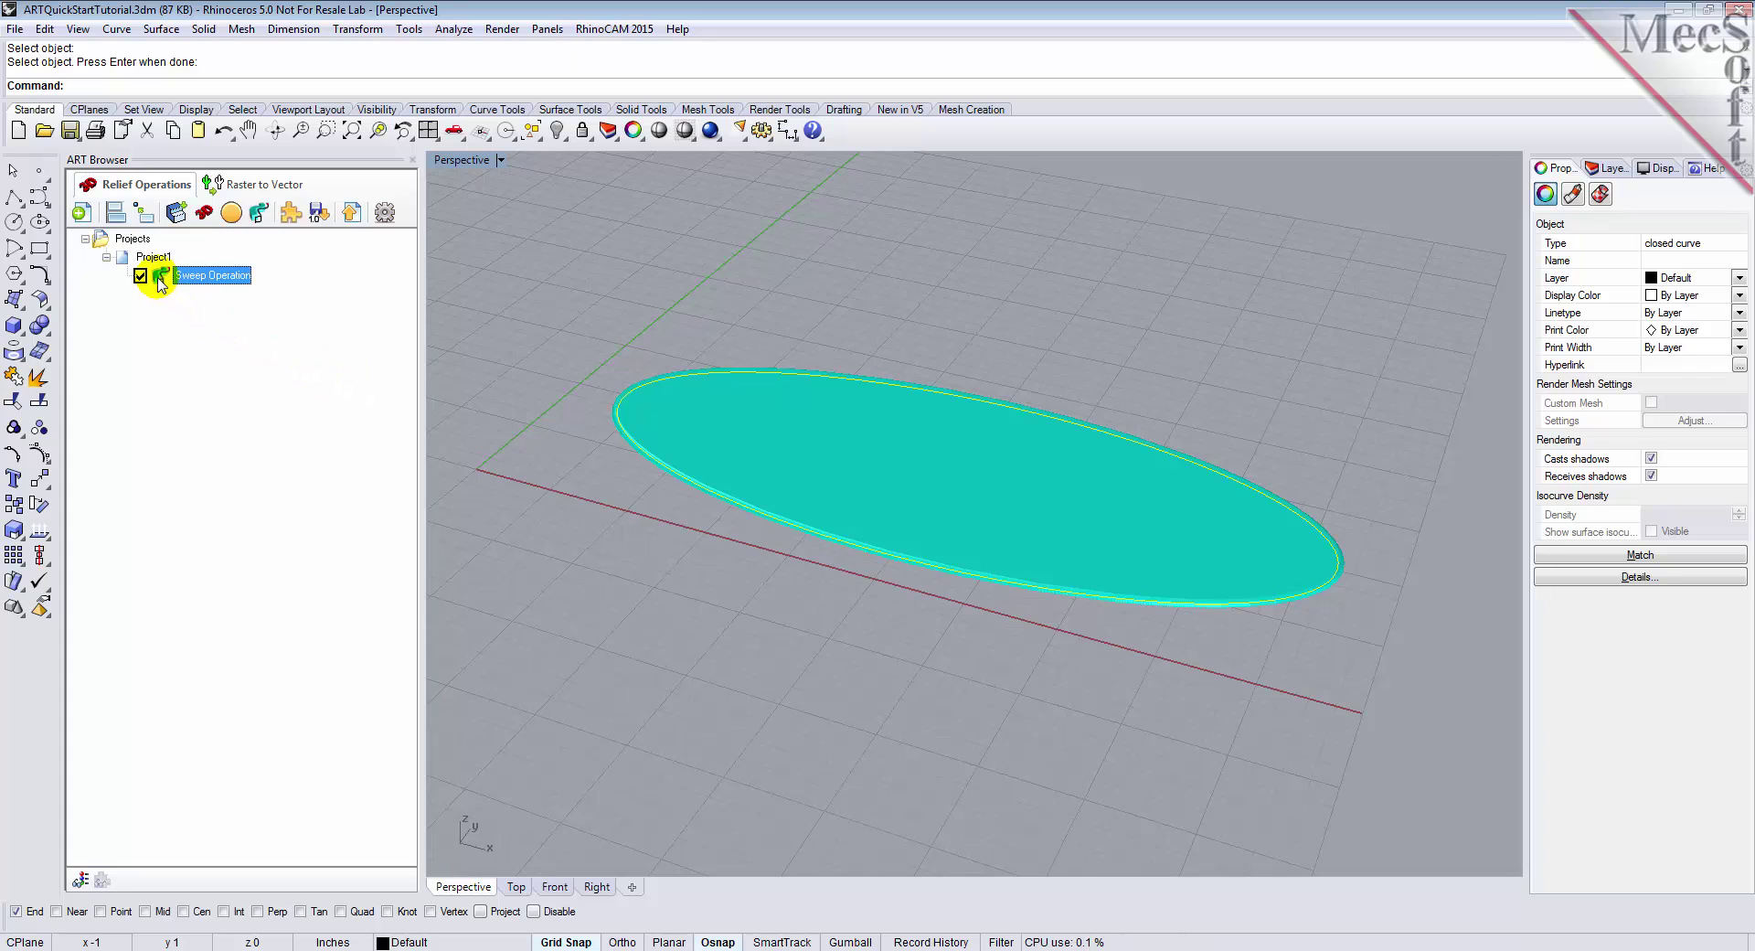
Start an Add-type Puff operation with a raised arc profile, maximum puffing height 0.5 and smoothing 6
left_click(230, 216)
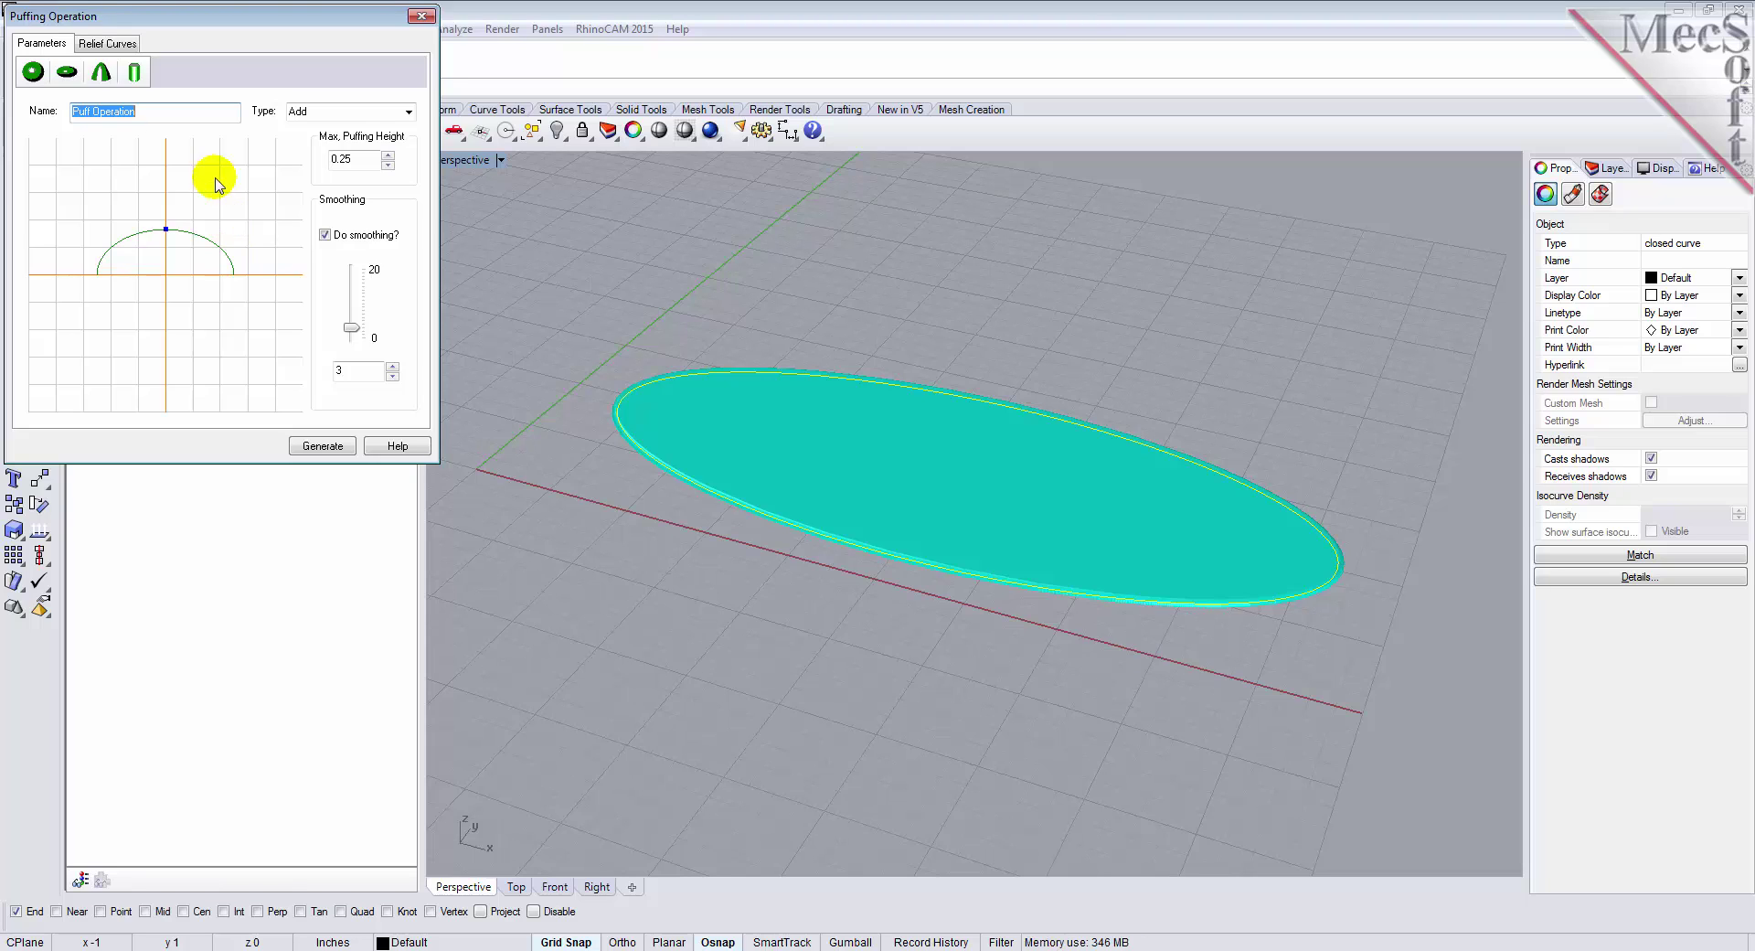
left_click(34, 73)
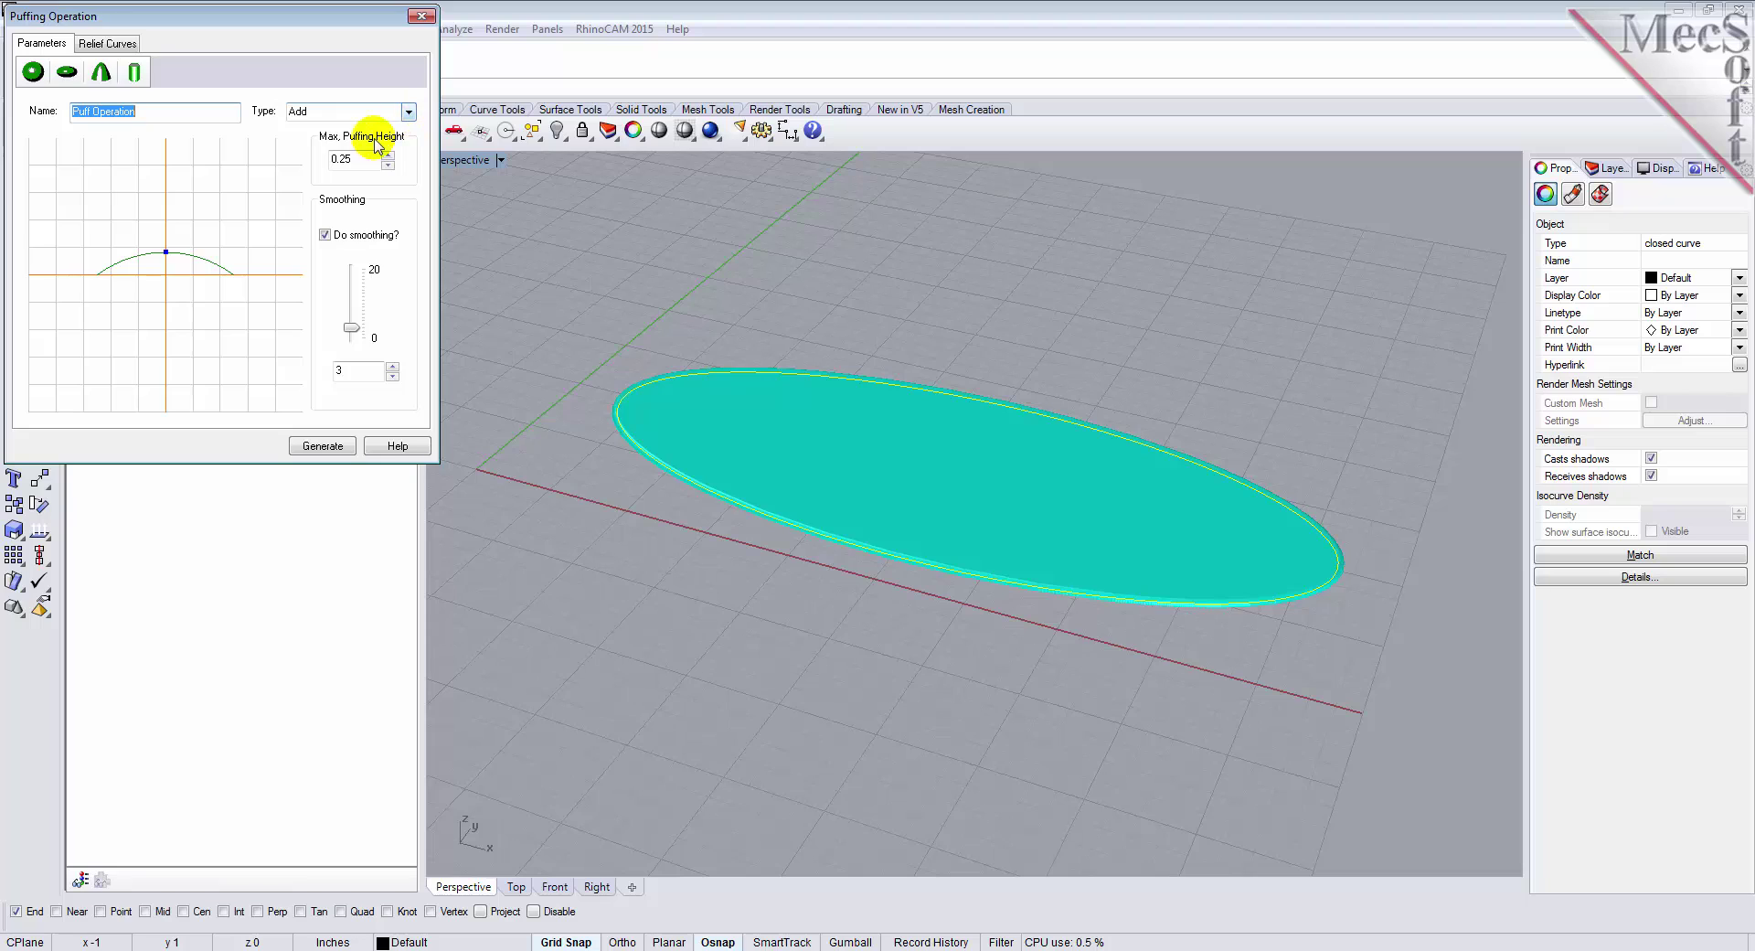
double_click(343, 160)
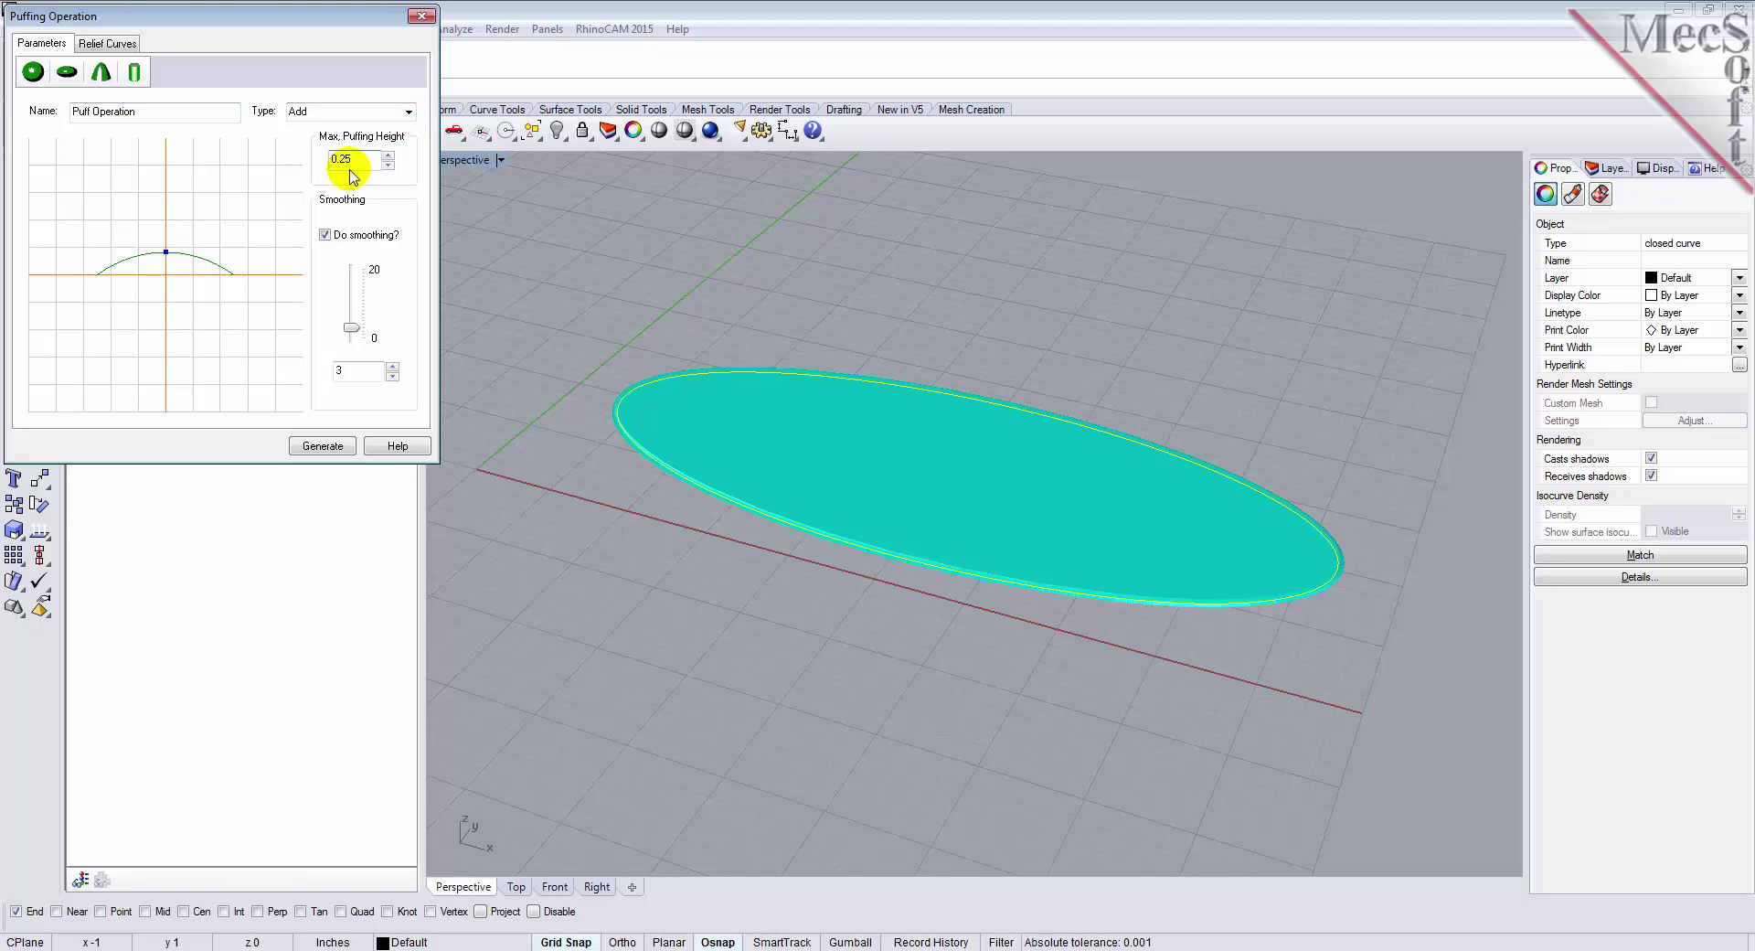
type("0.5")
left_click(167, 255)
left_click_drag(167, 255, 168, 229)
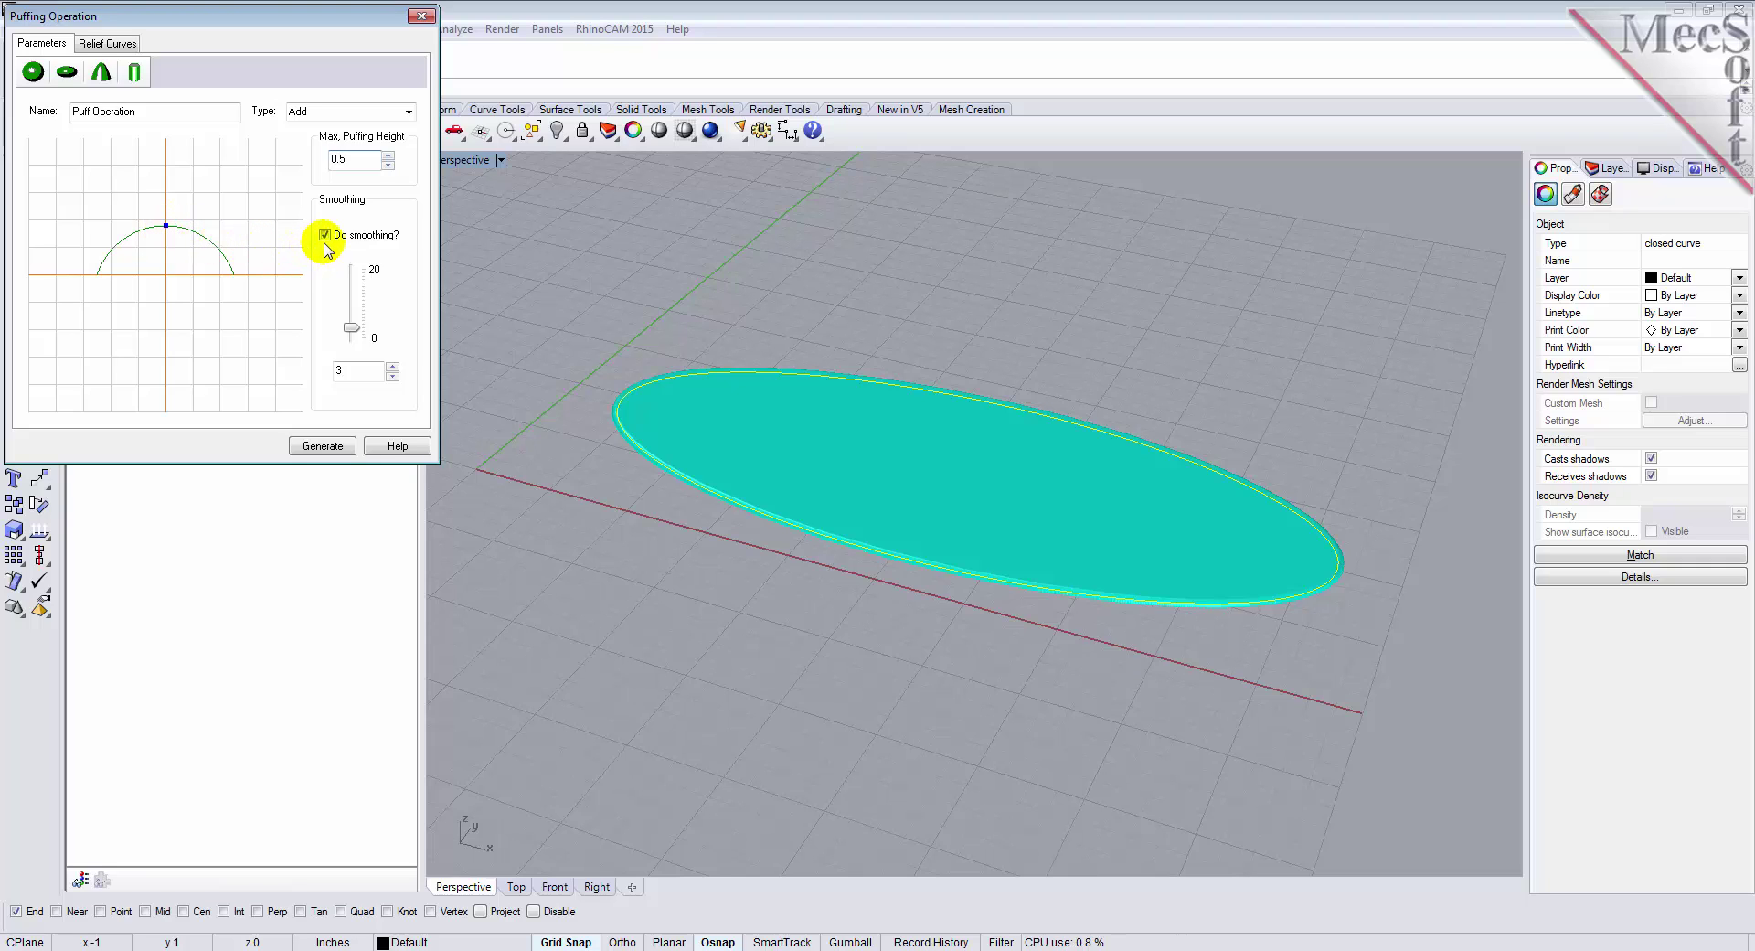
left_click_drag(353, 329, 353, 322)
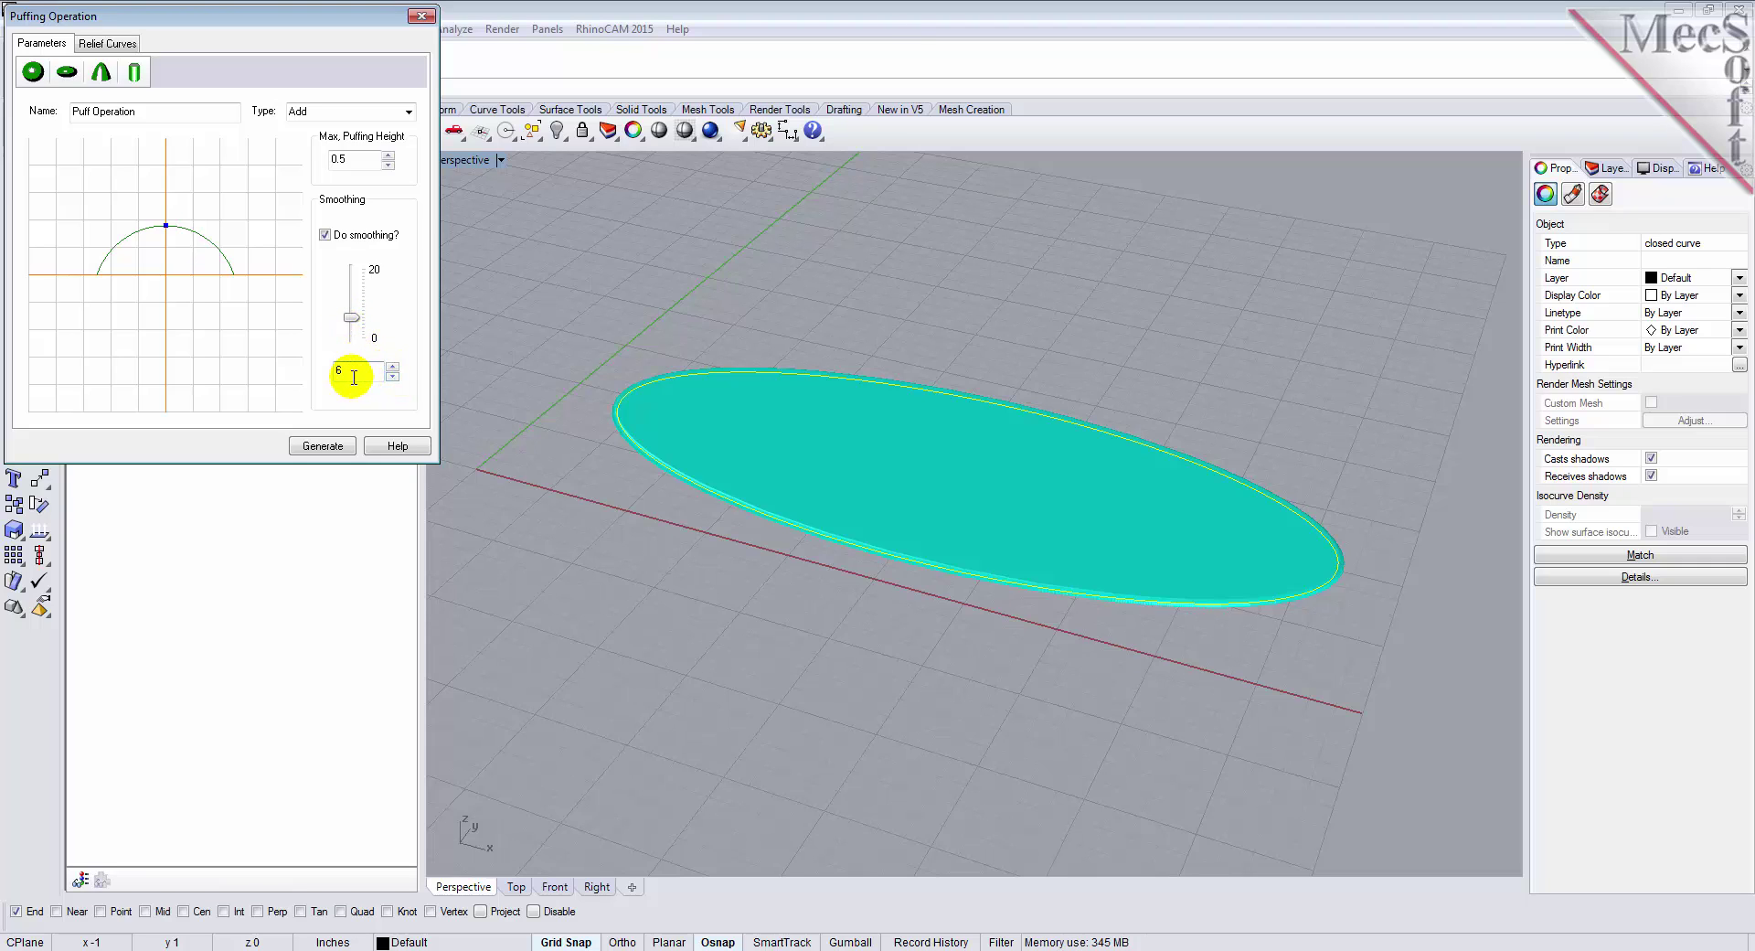
Replace the puff operation's preselected ellipse border curve with the ornament's closed outline
left_click(108, 44)
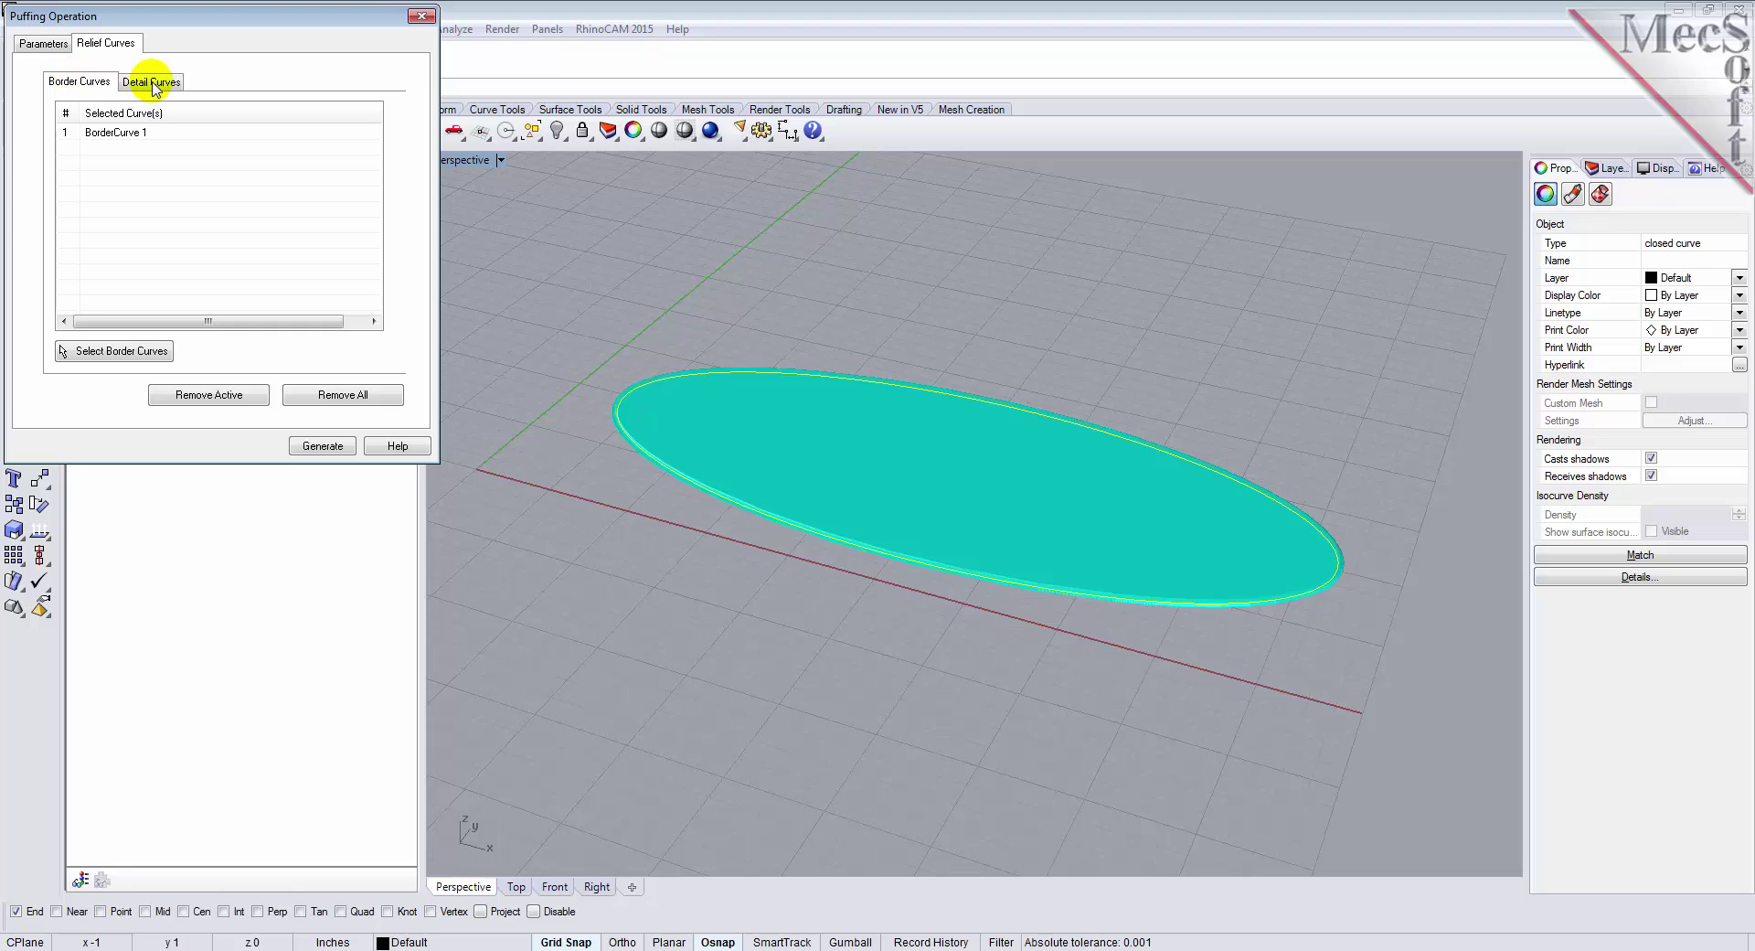
left_click(133, 135)
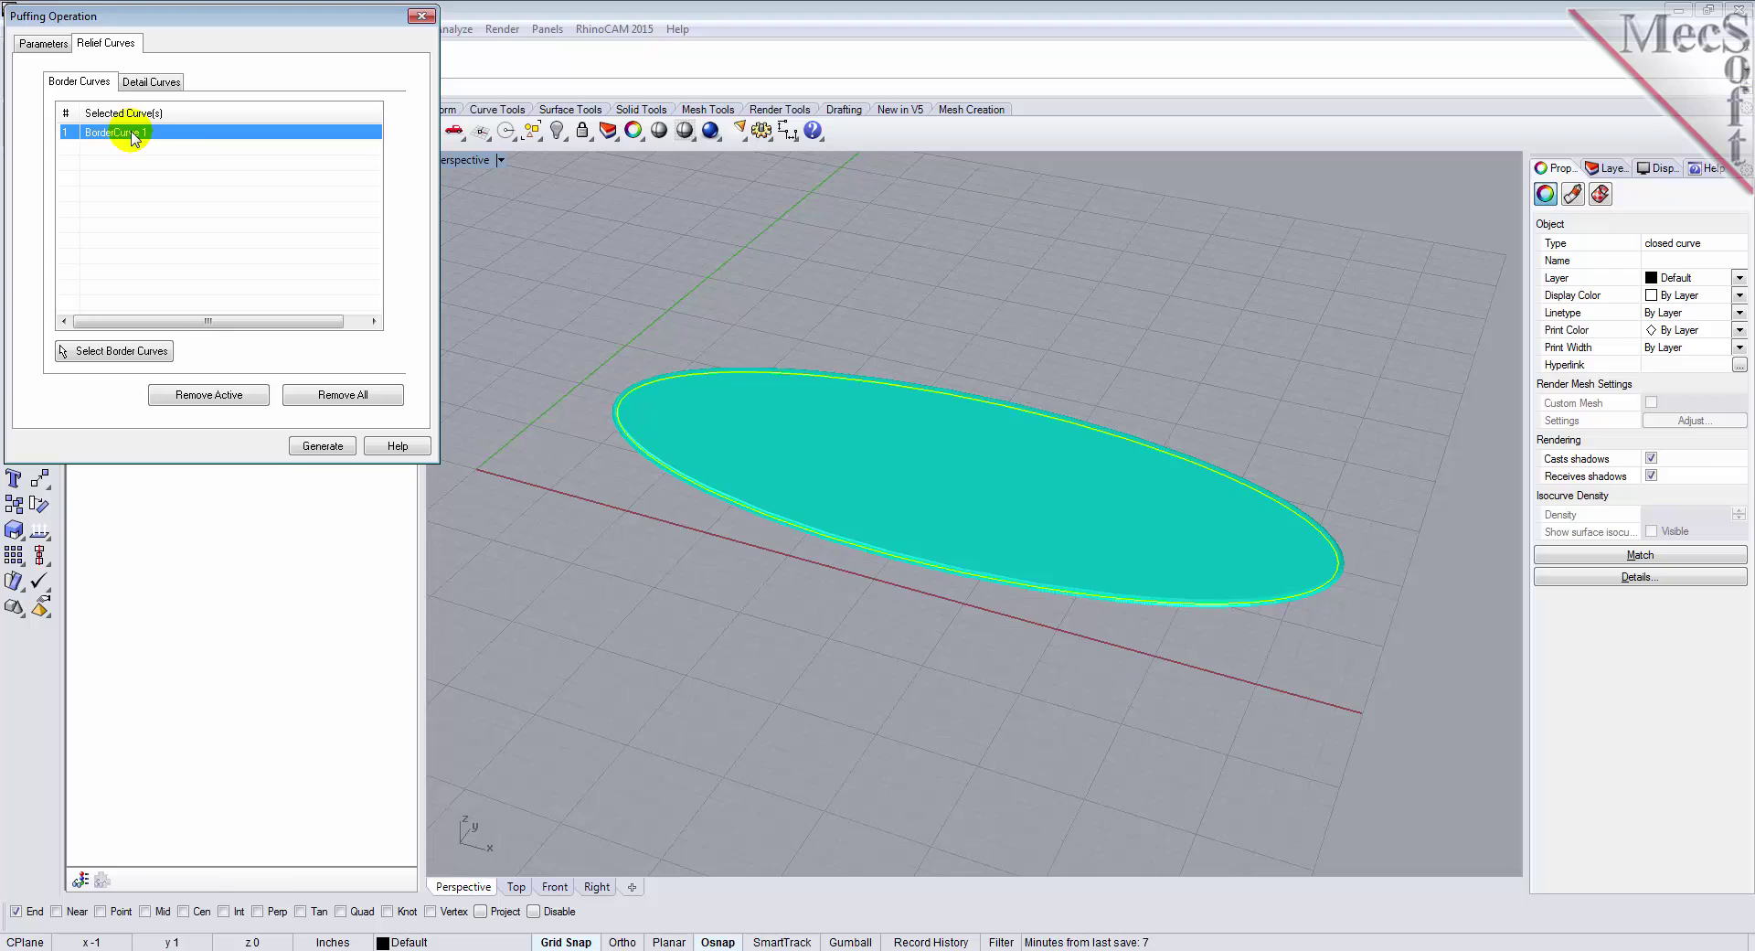
left_click(226, 406)
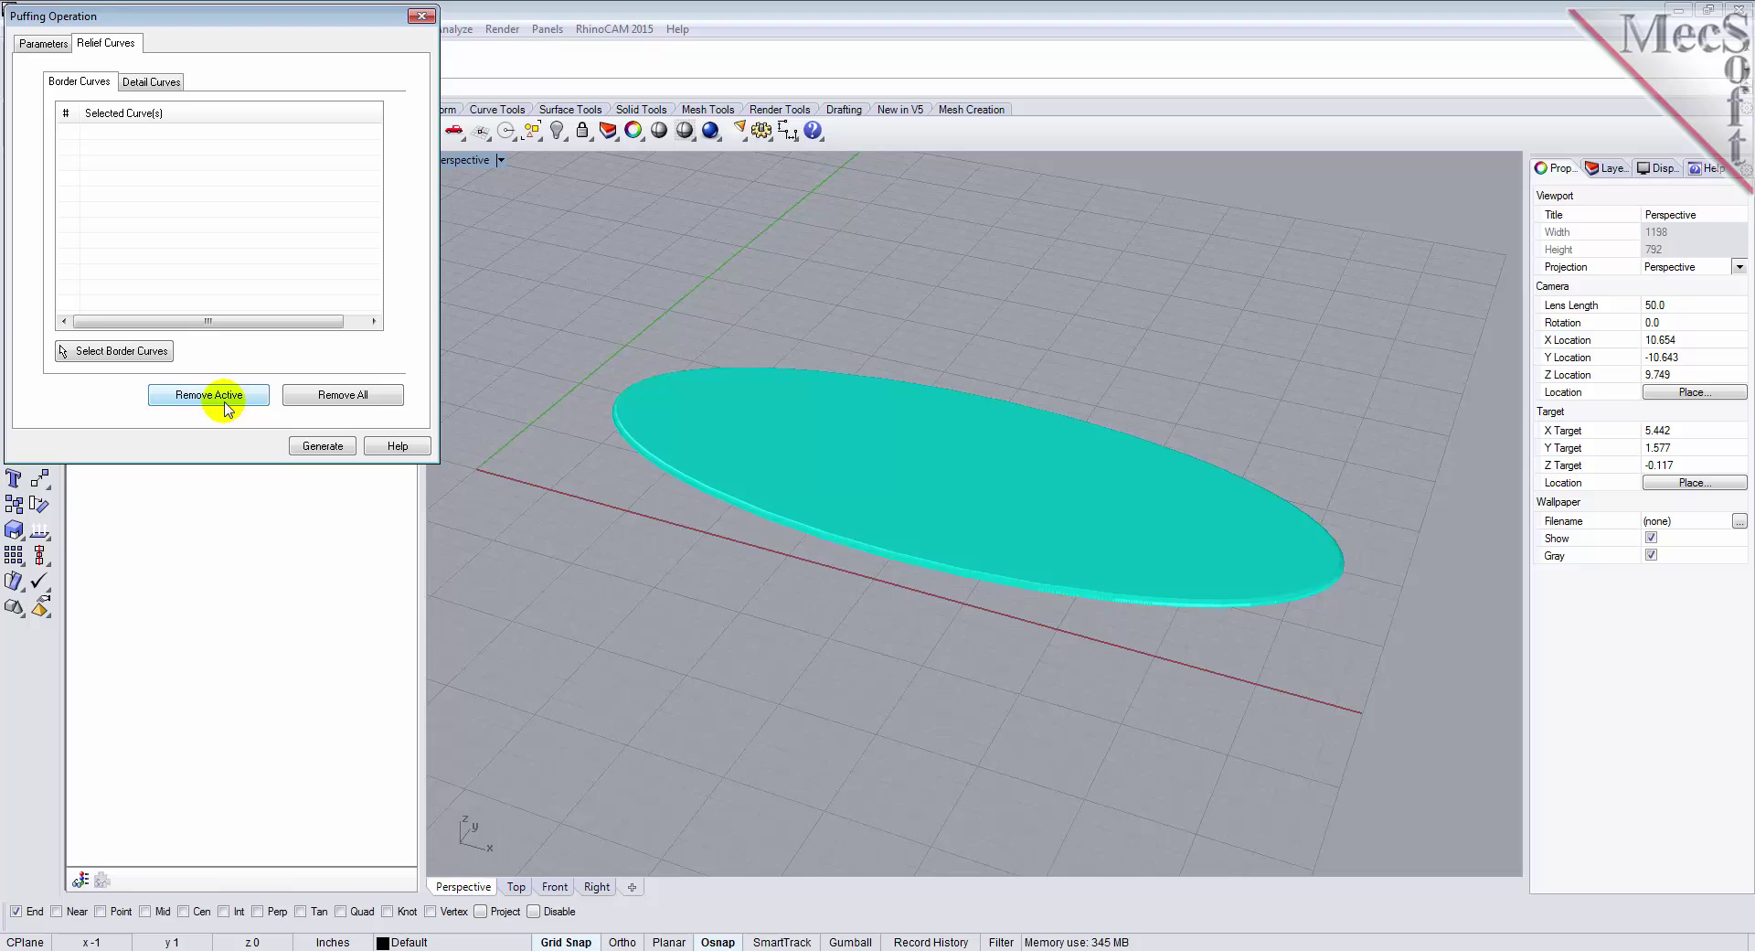
left_click(133, 353)
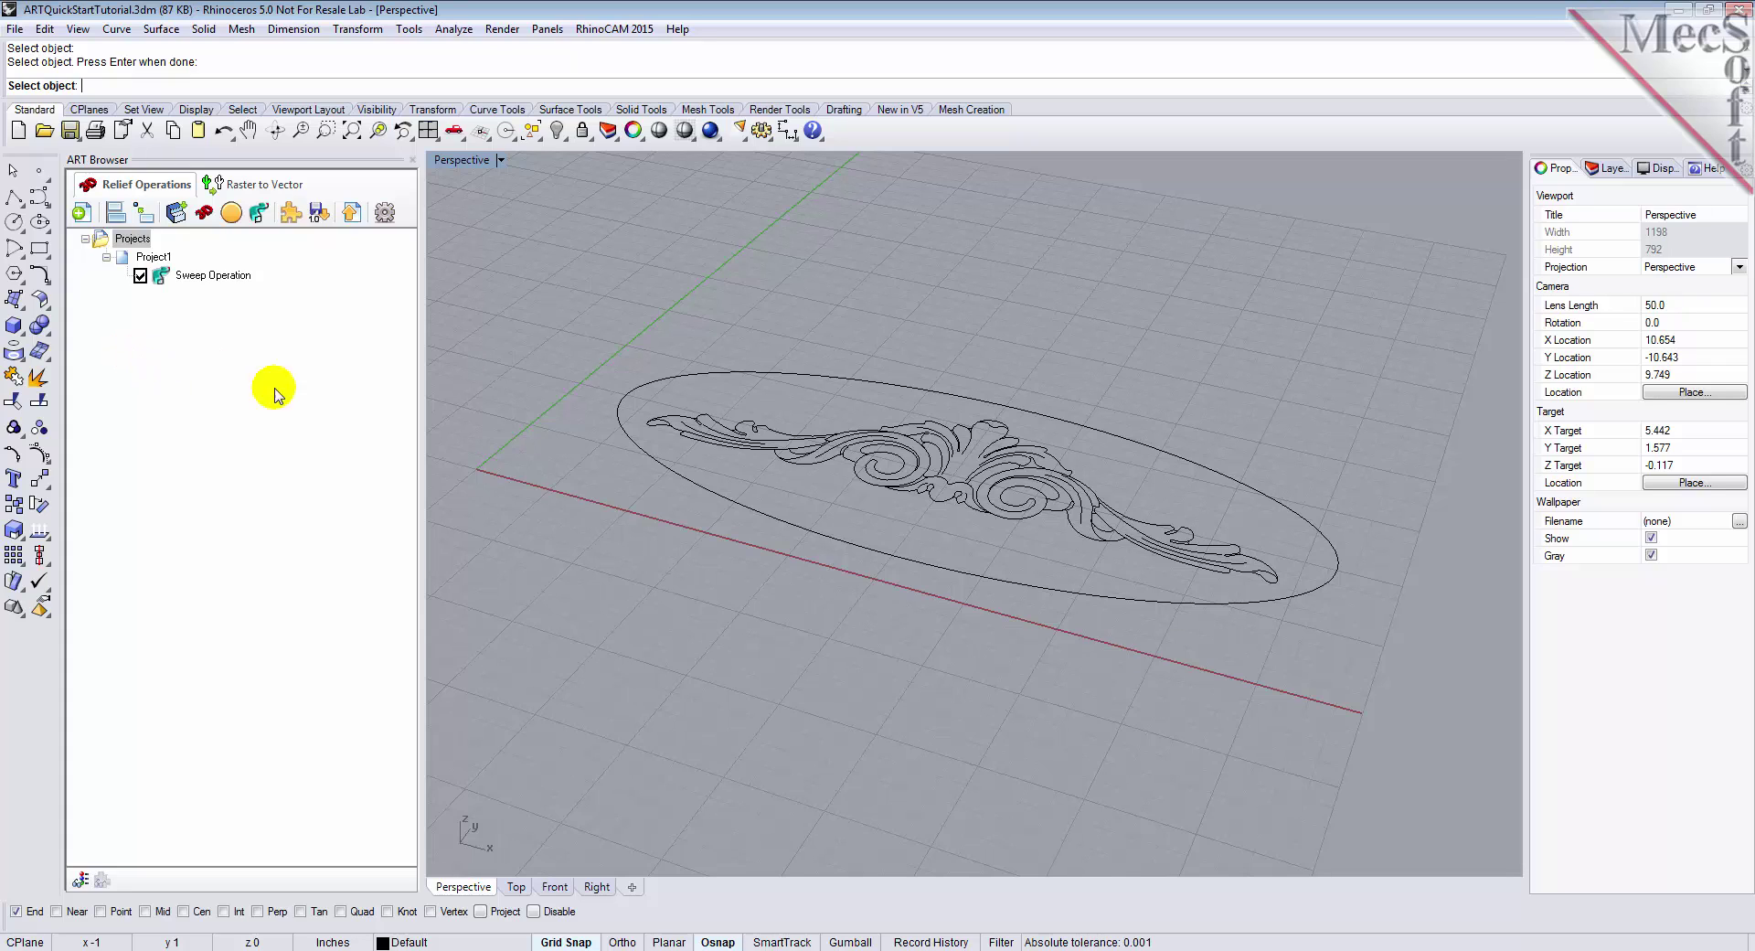
left_click(655, 432)
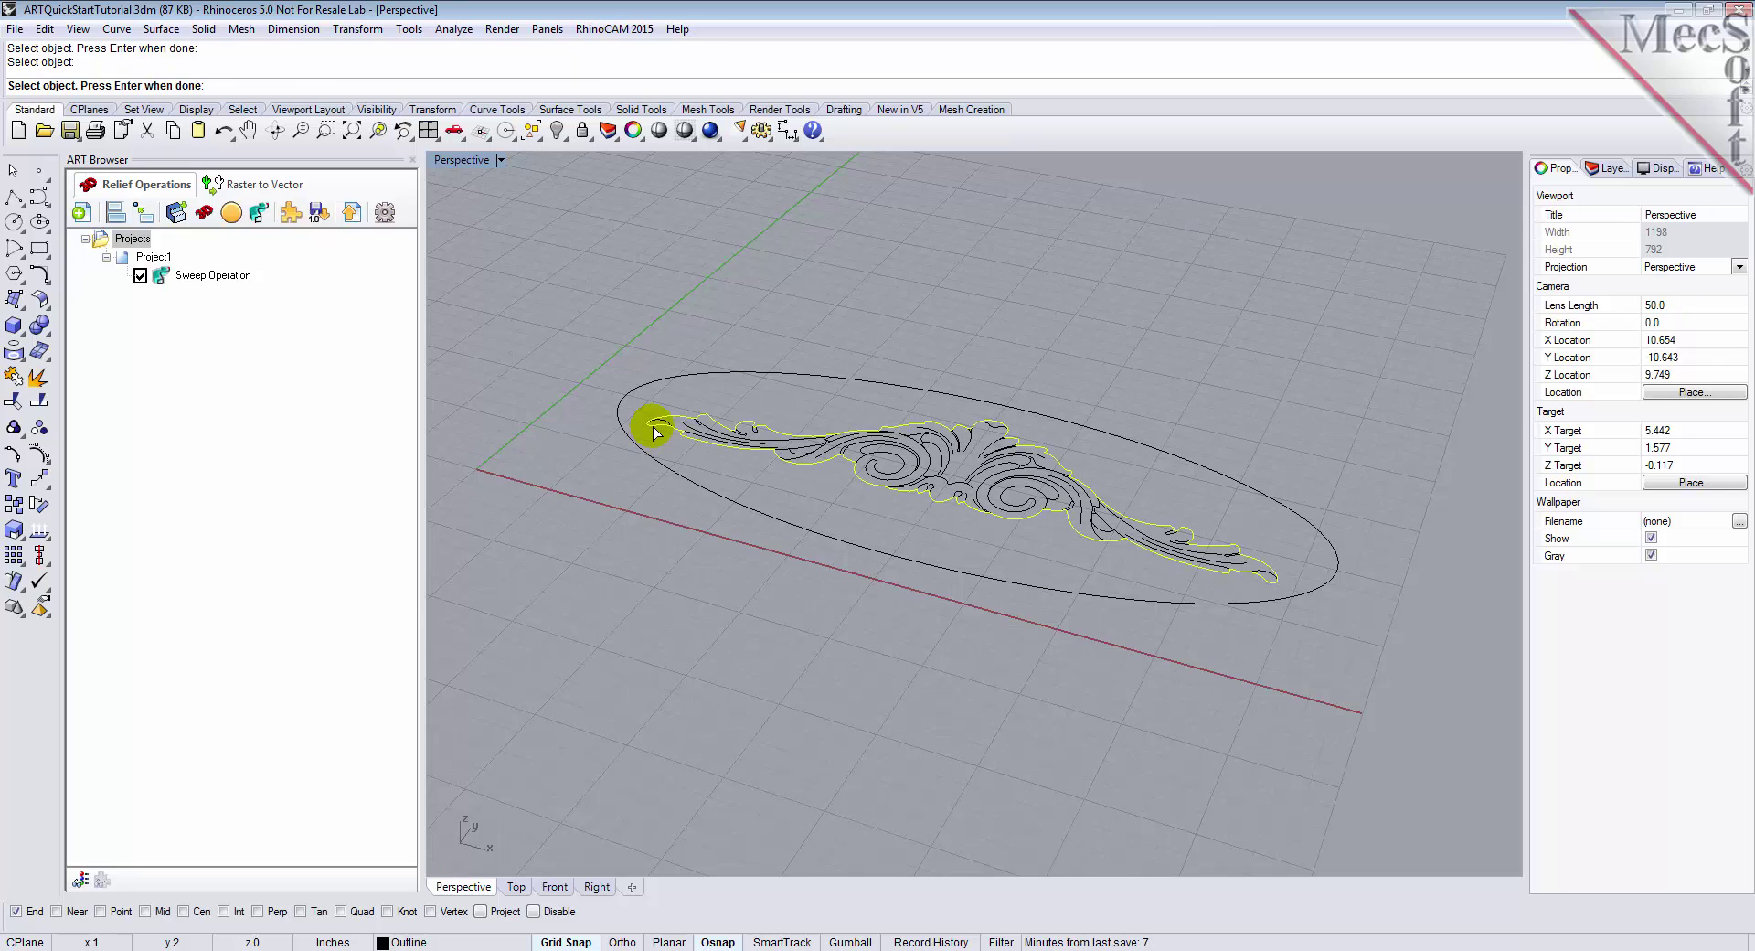
key("Return")
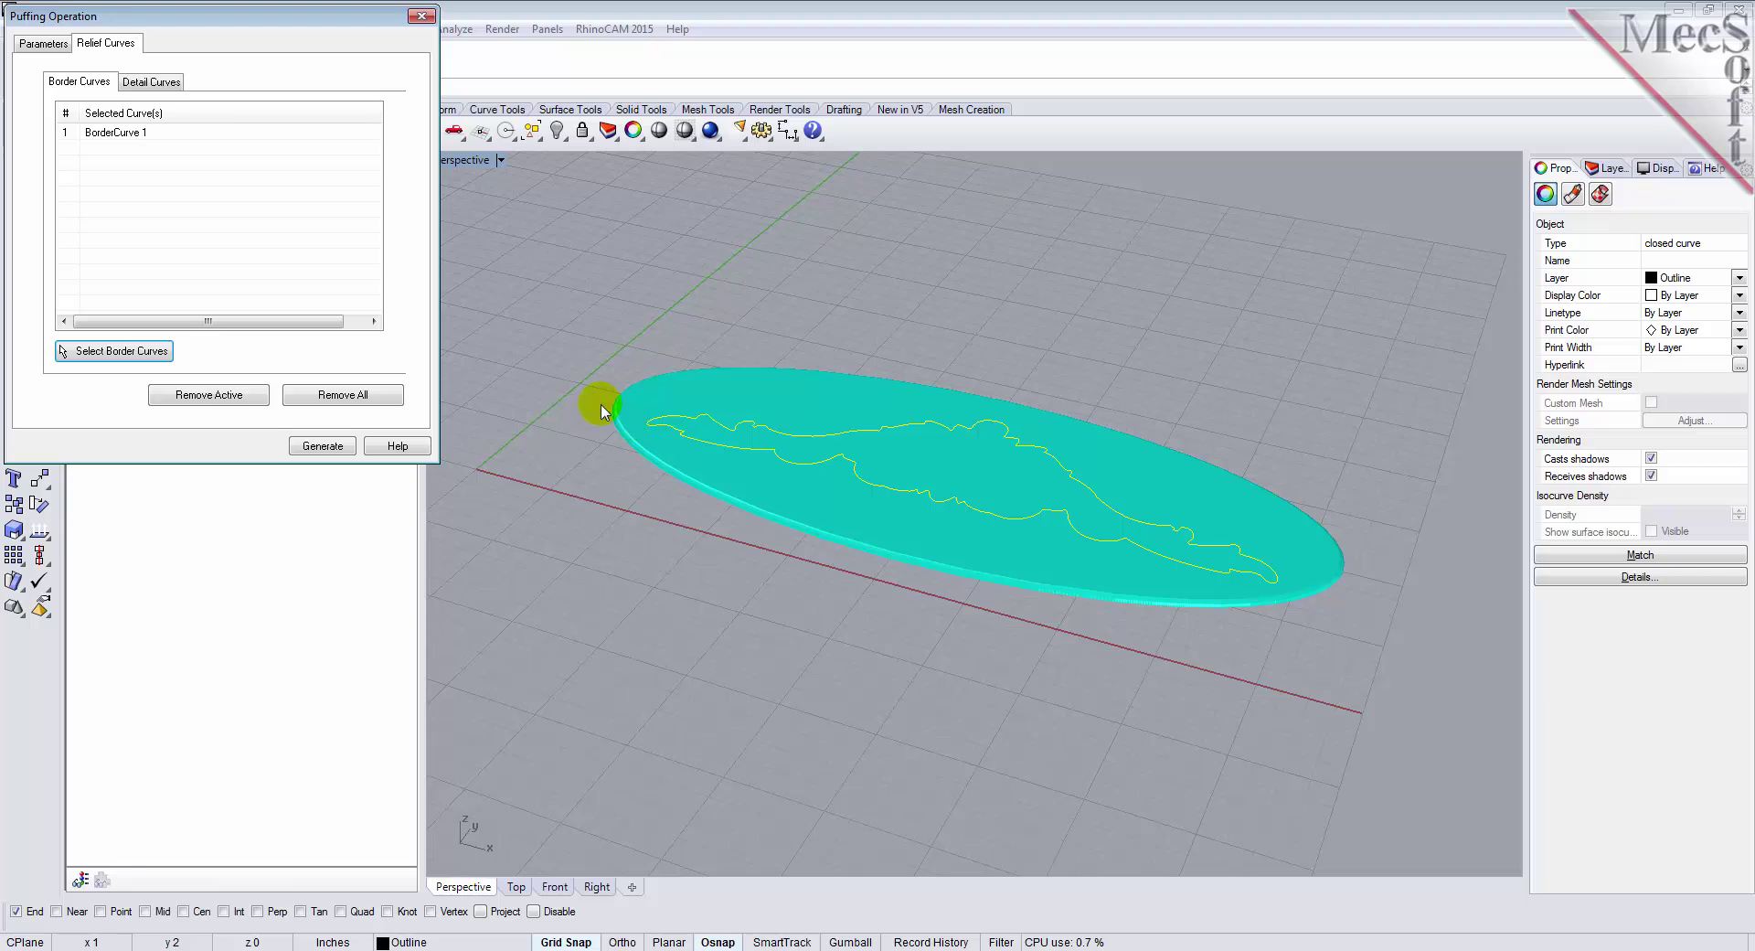
Choose all the ornament's inner curves, excluding its outline, as detail curves and generate the puffed relief
left_click(153, 83)
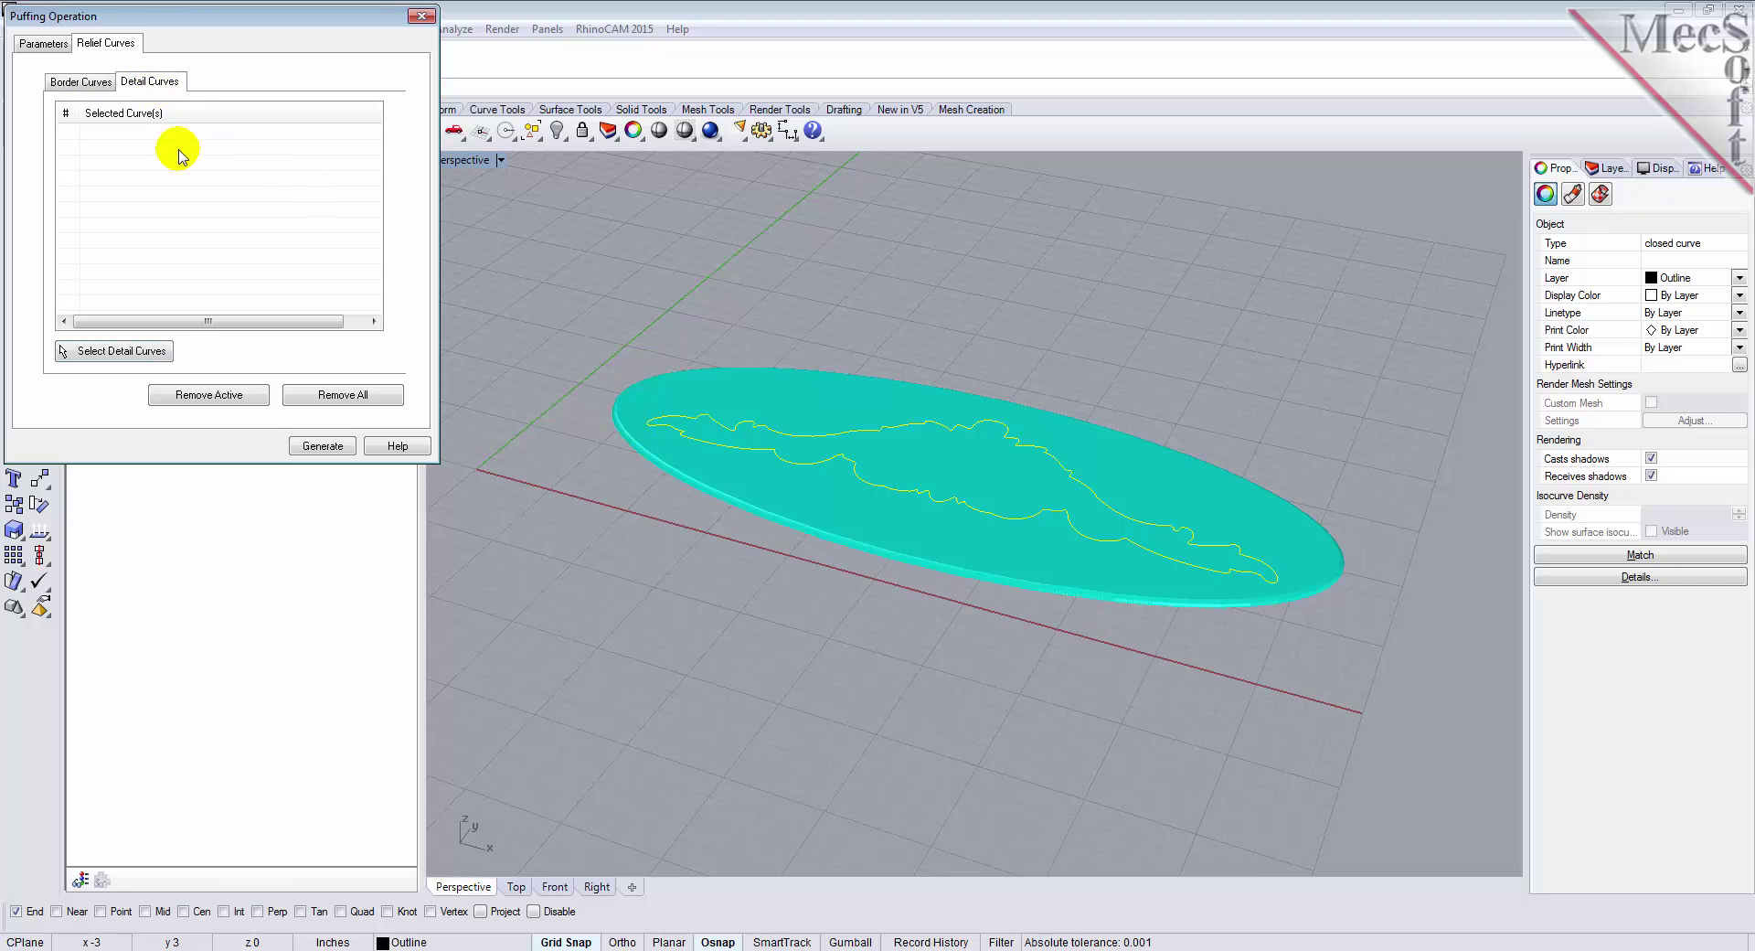
left_click(128, 351)
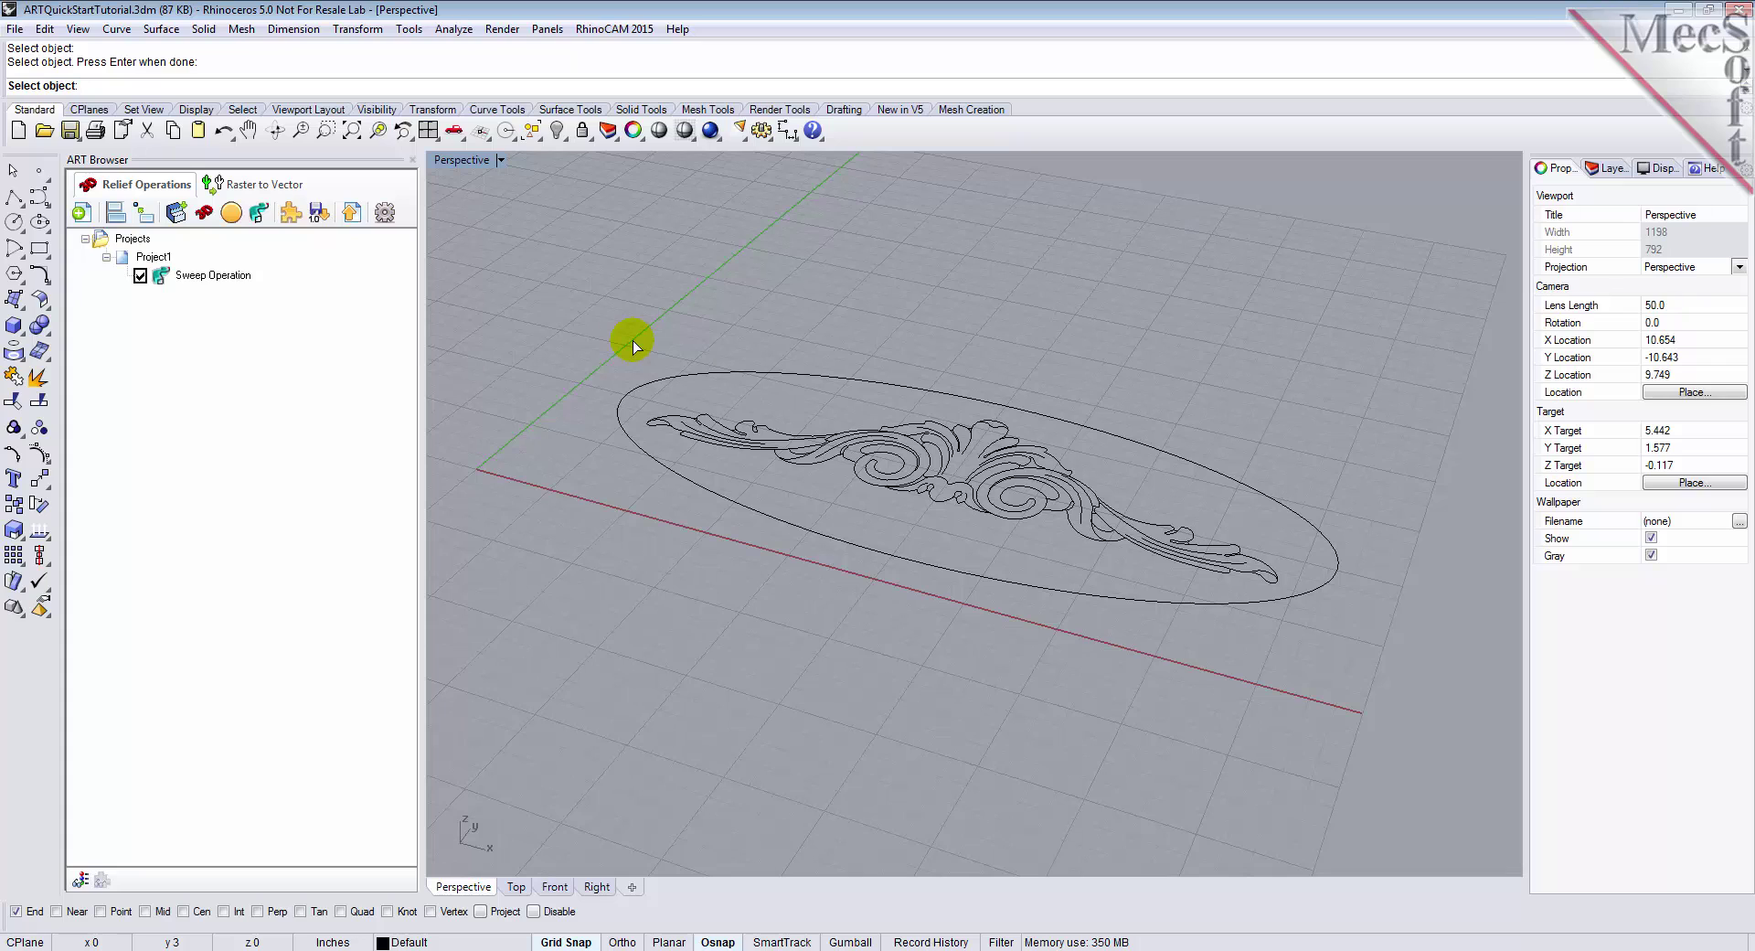
left_click_drag(633, 340, 1287, 624)
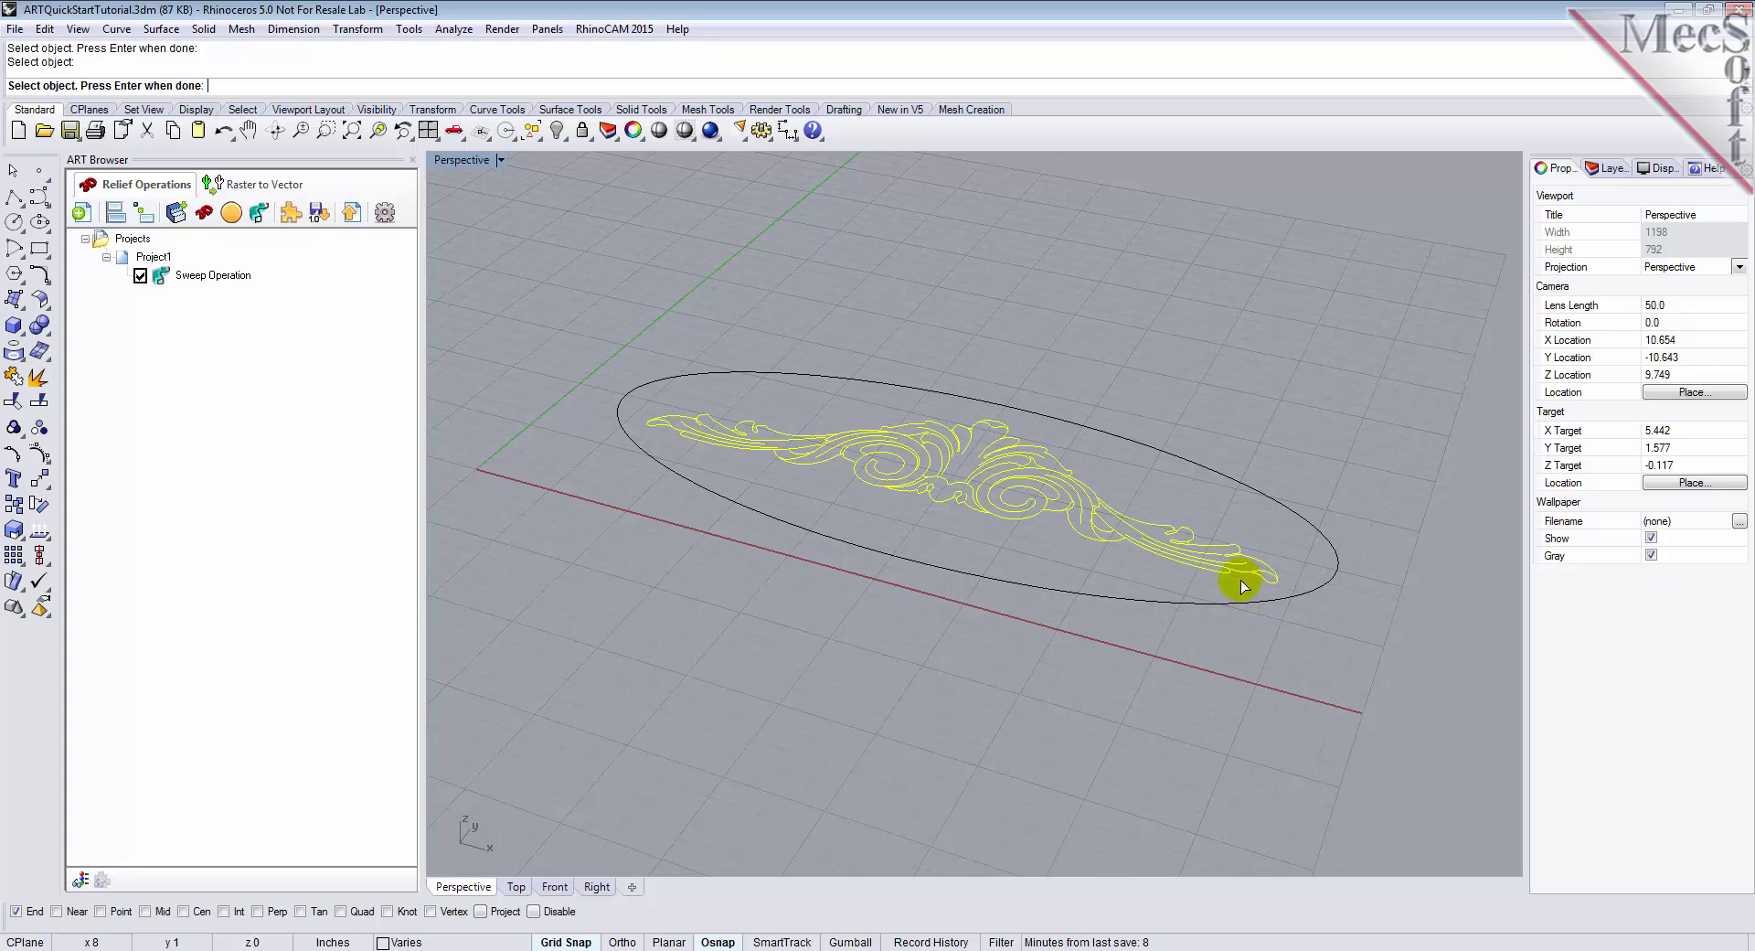
left_click(1081, 542, "ctrl")
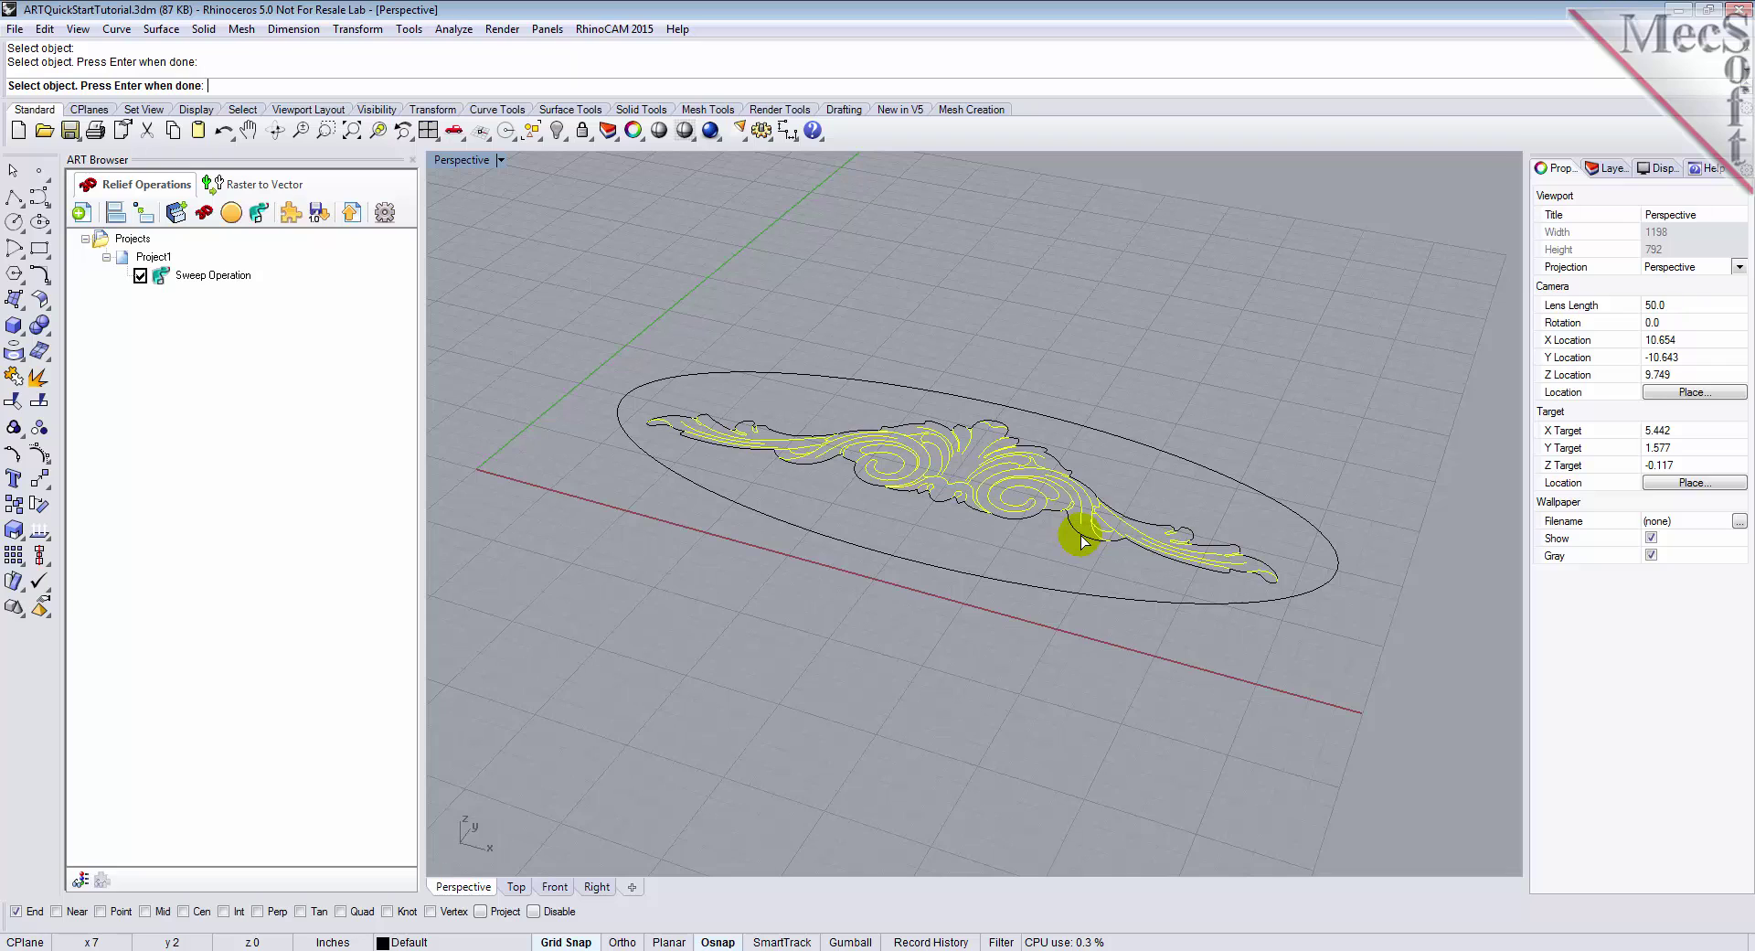
right_click(1081, 543)
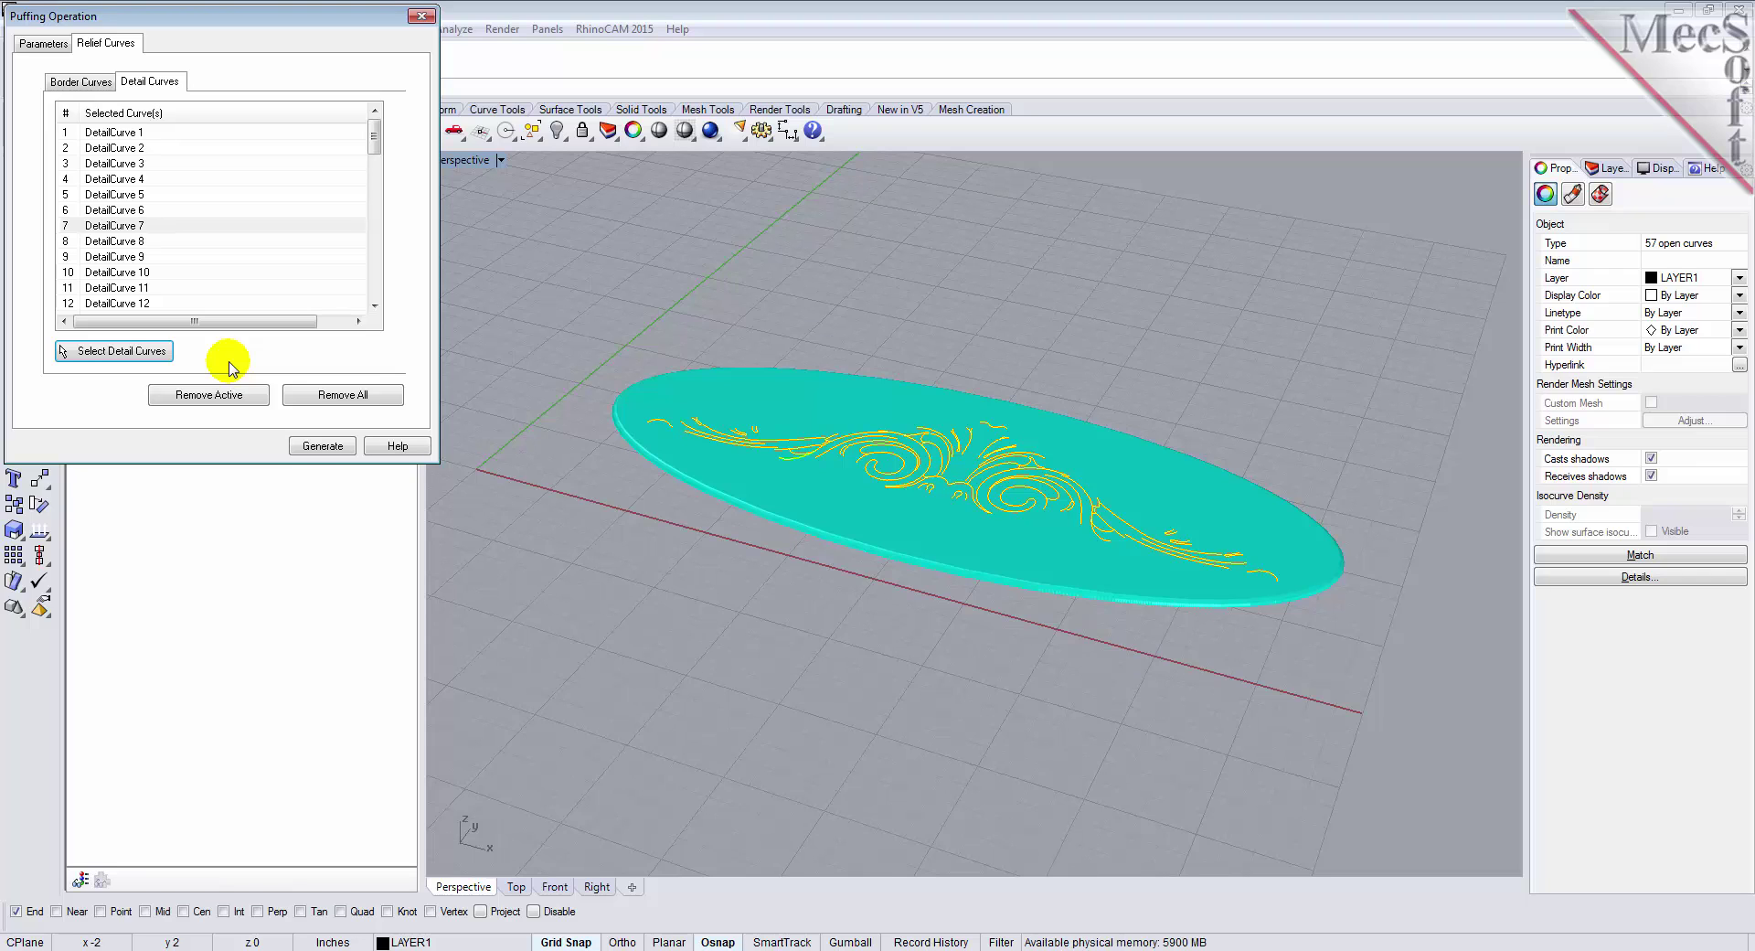
left_click(325, 445)
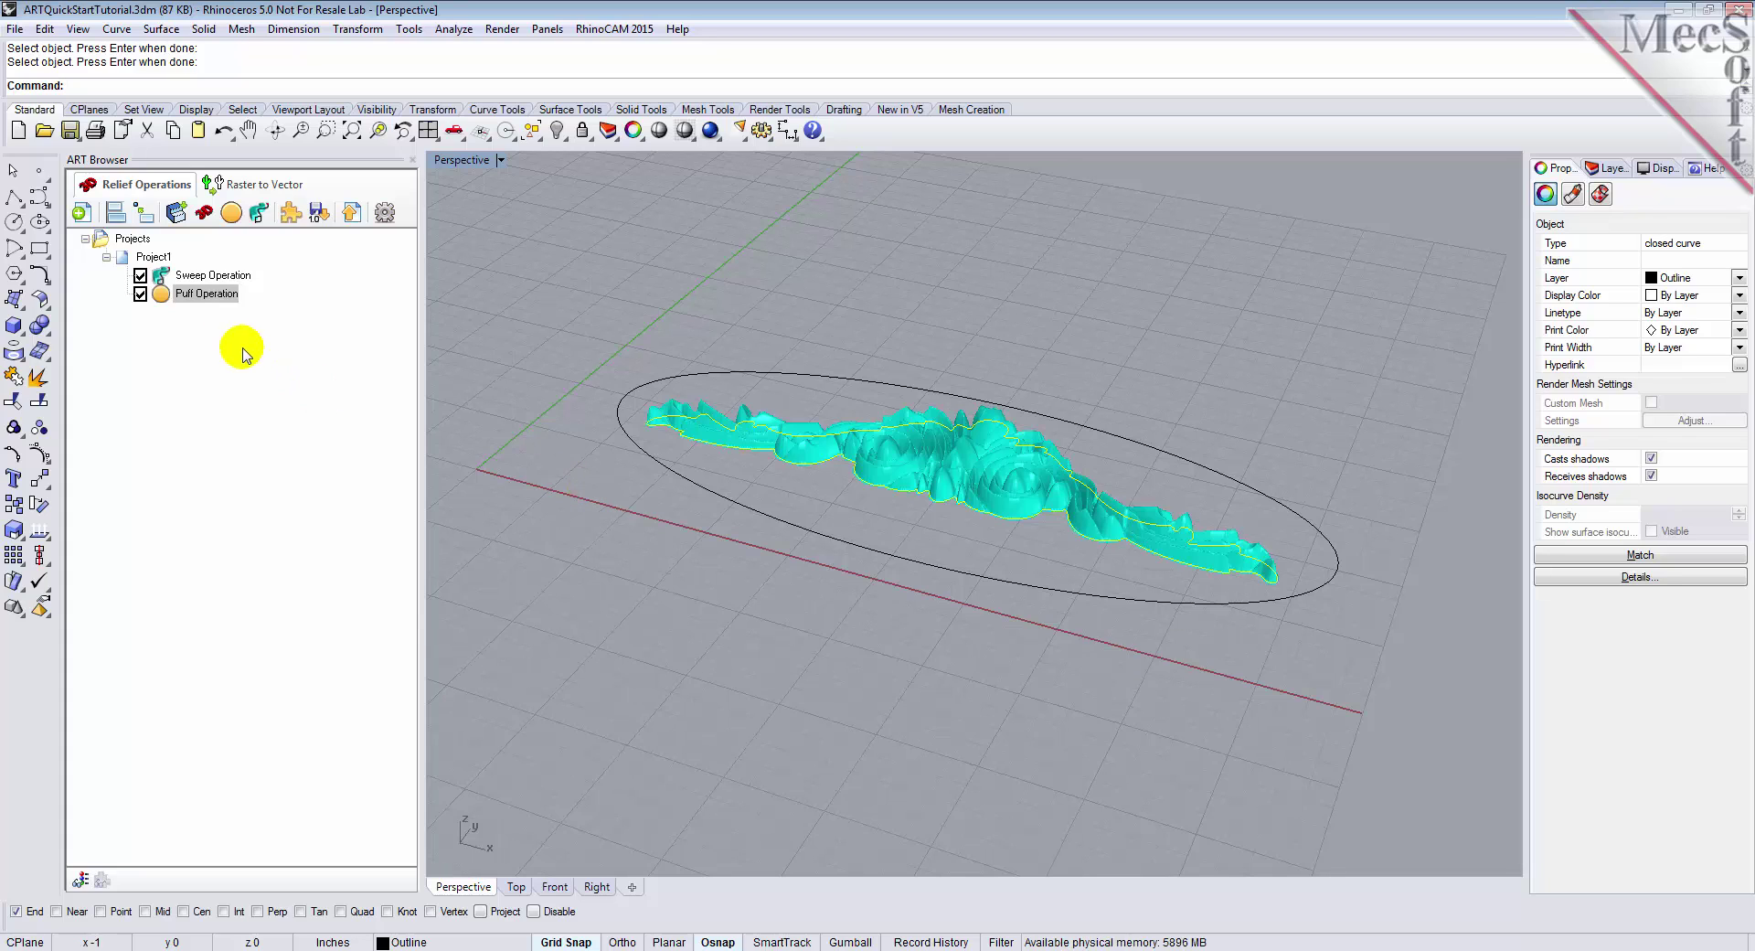
left_click(167, 300)
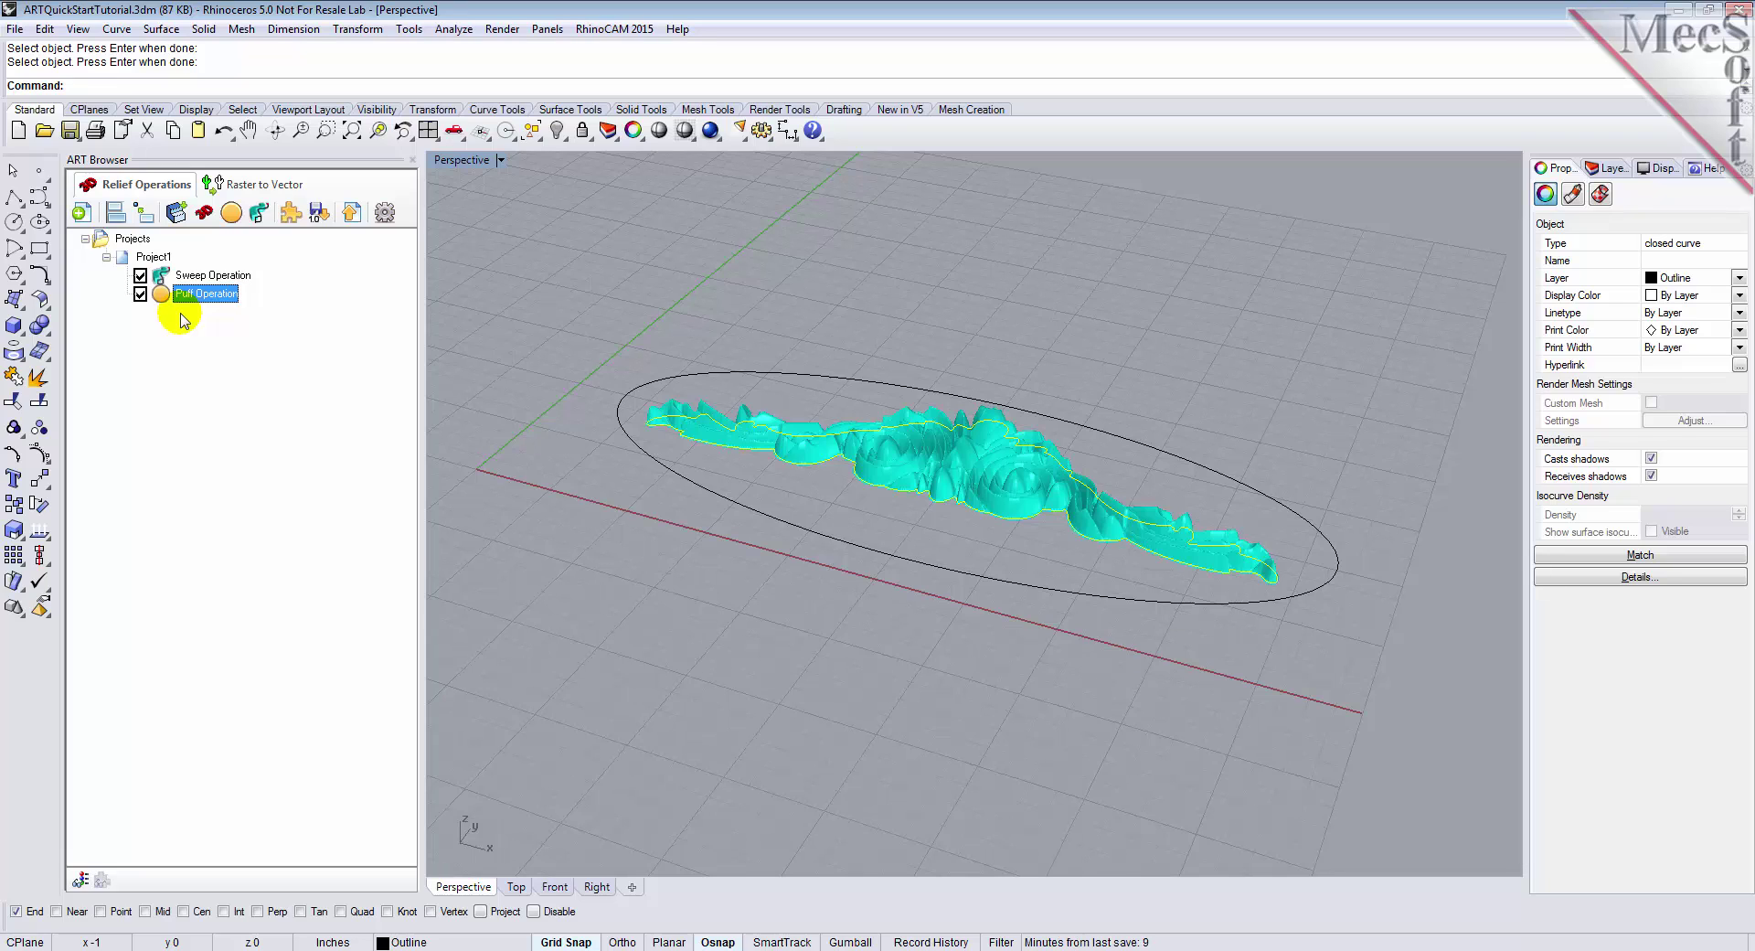
Start a 3D Relief operation from Texture.jpg, set its type to Add and invert the image's black and white
left_click(205, 219)
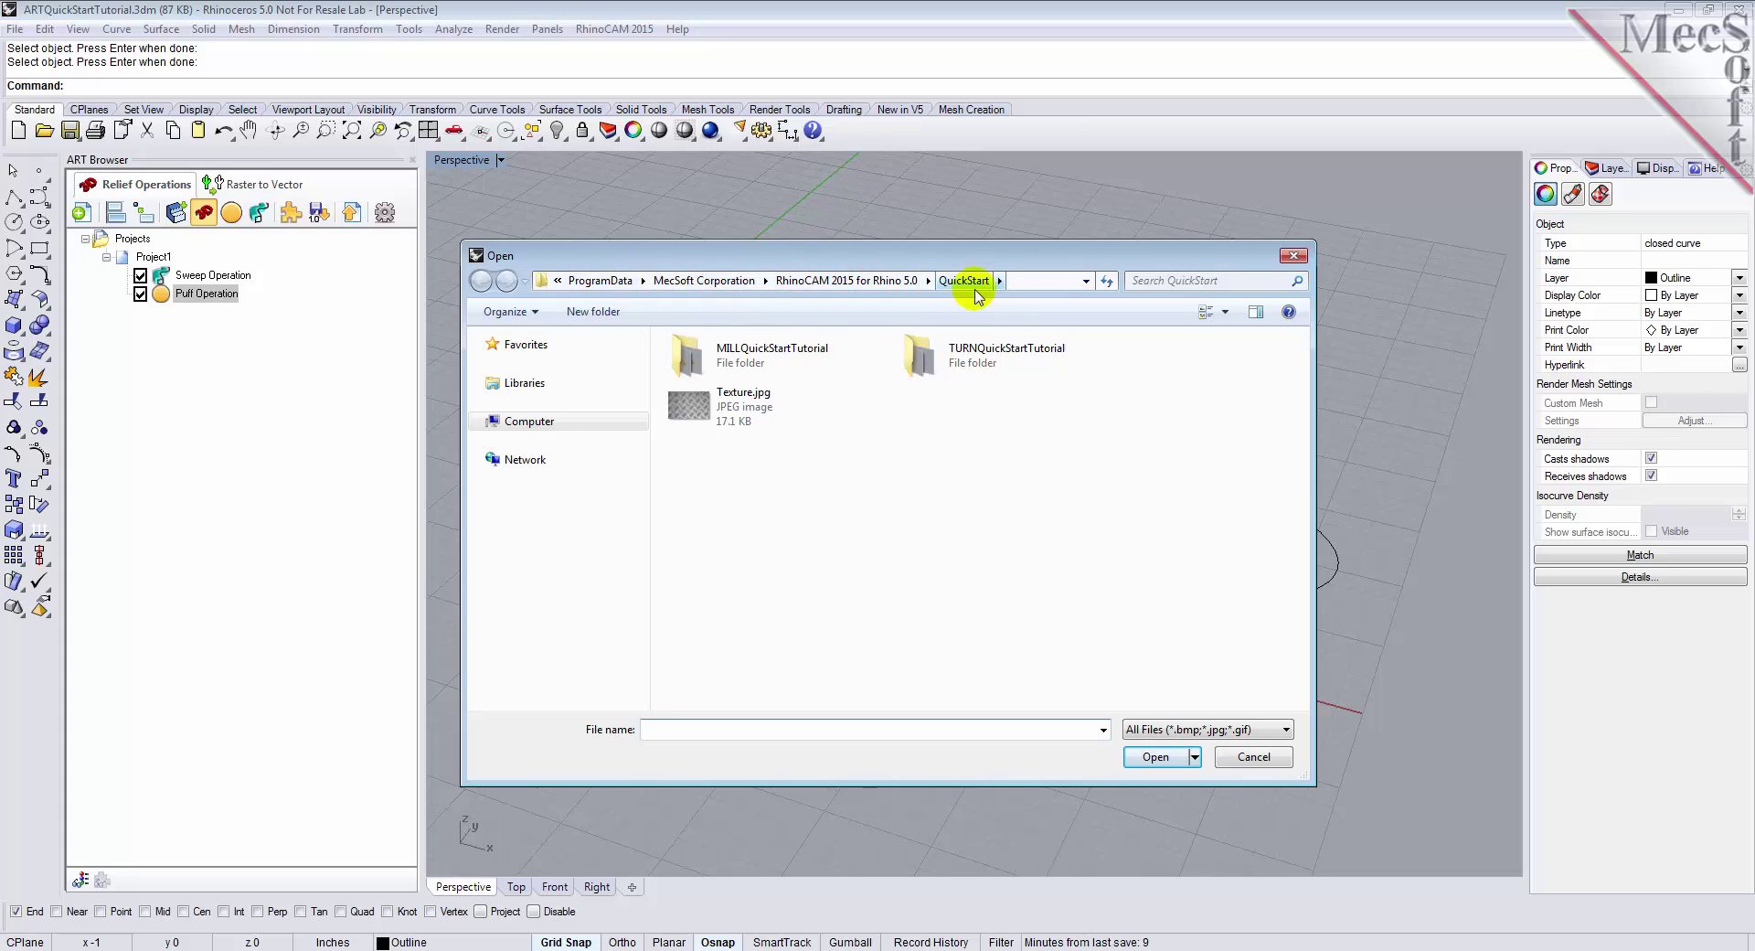
left_click(717, 409)
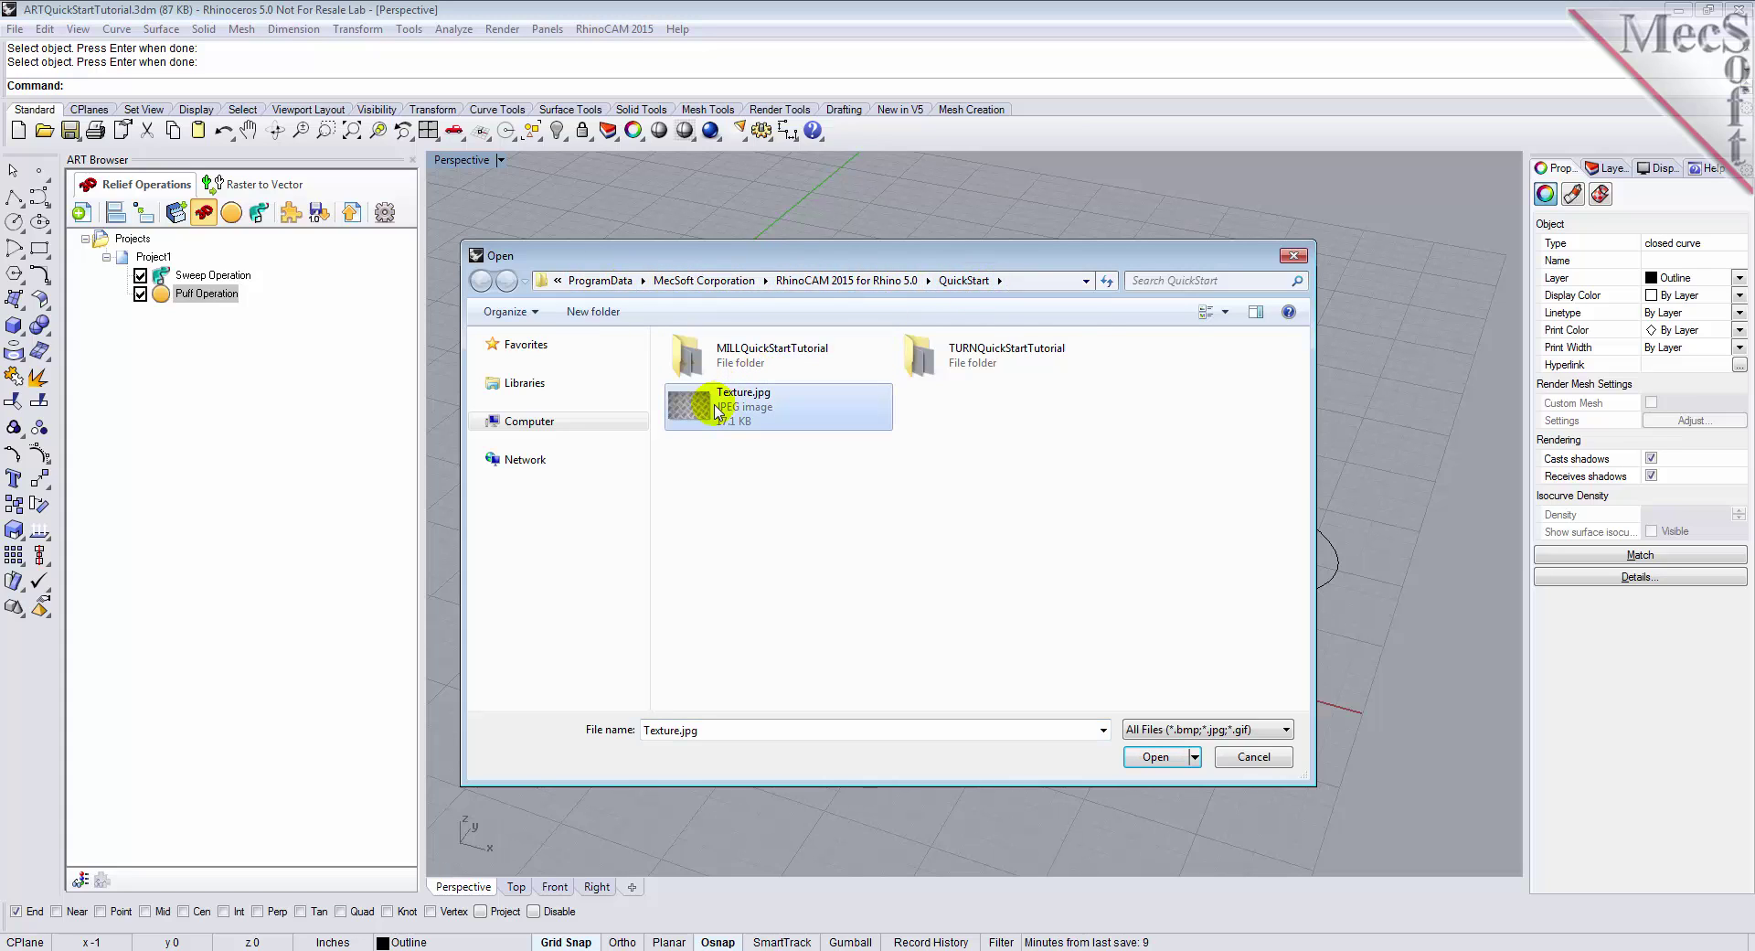
left_click(1157, 758)
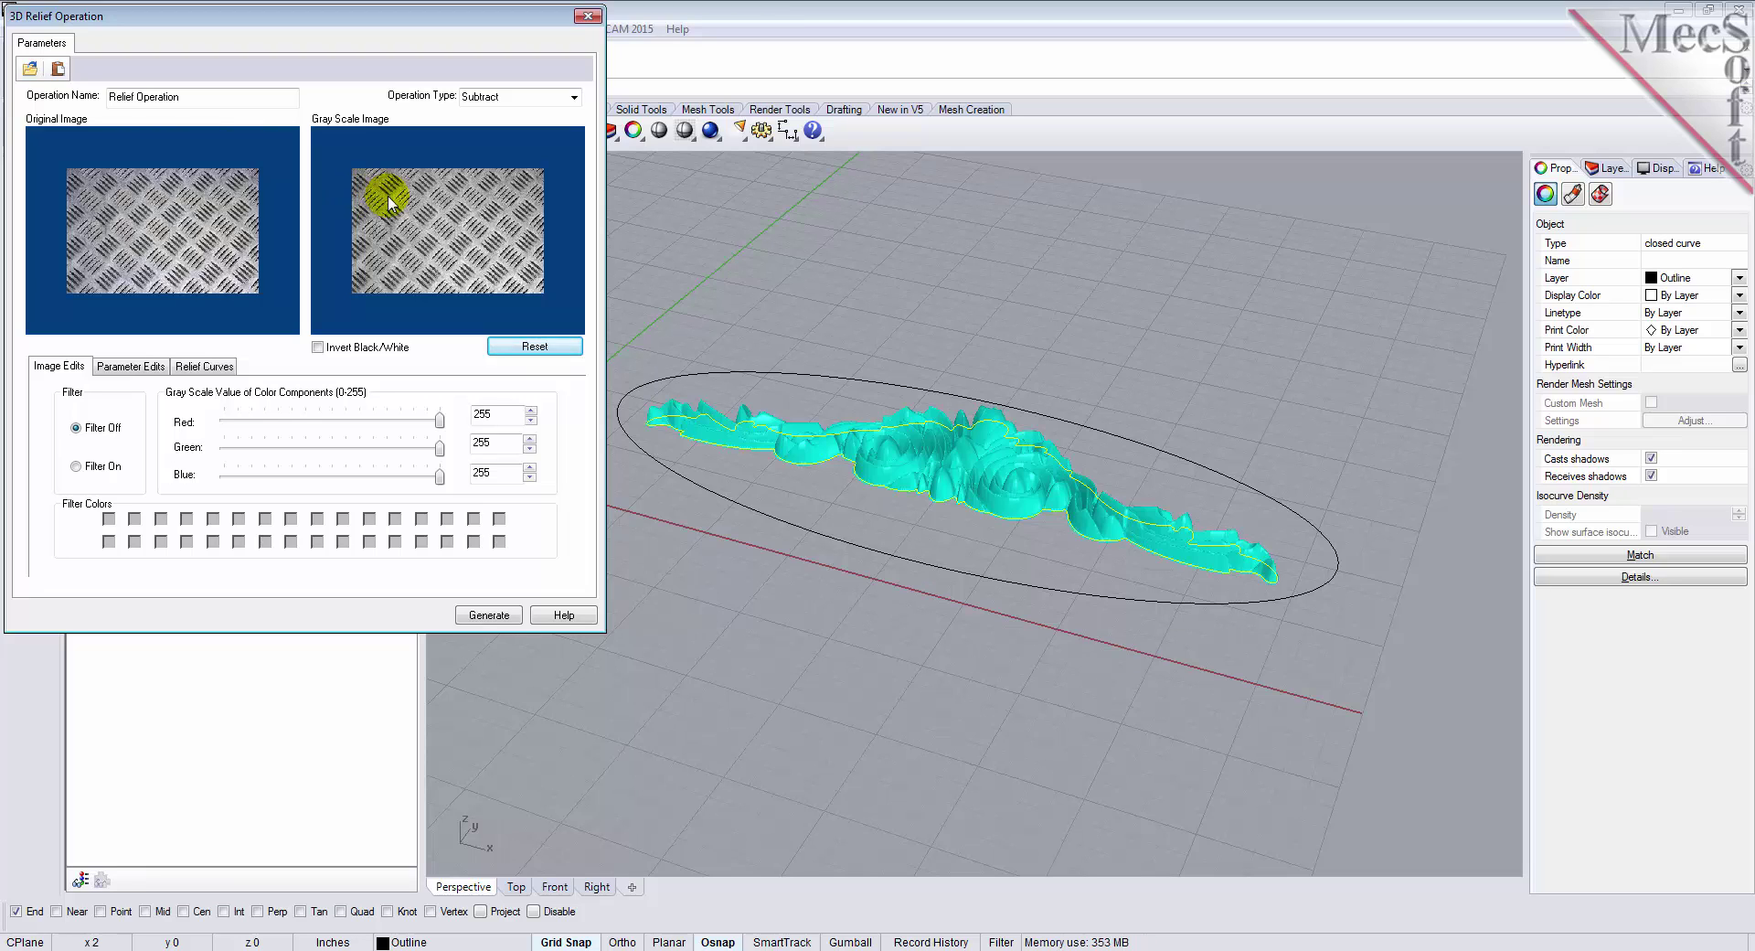
left_click(573, 97)
left_click(568, 111)
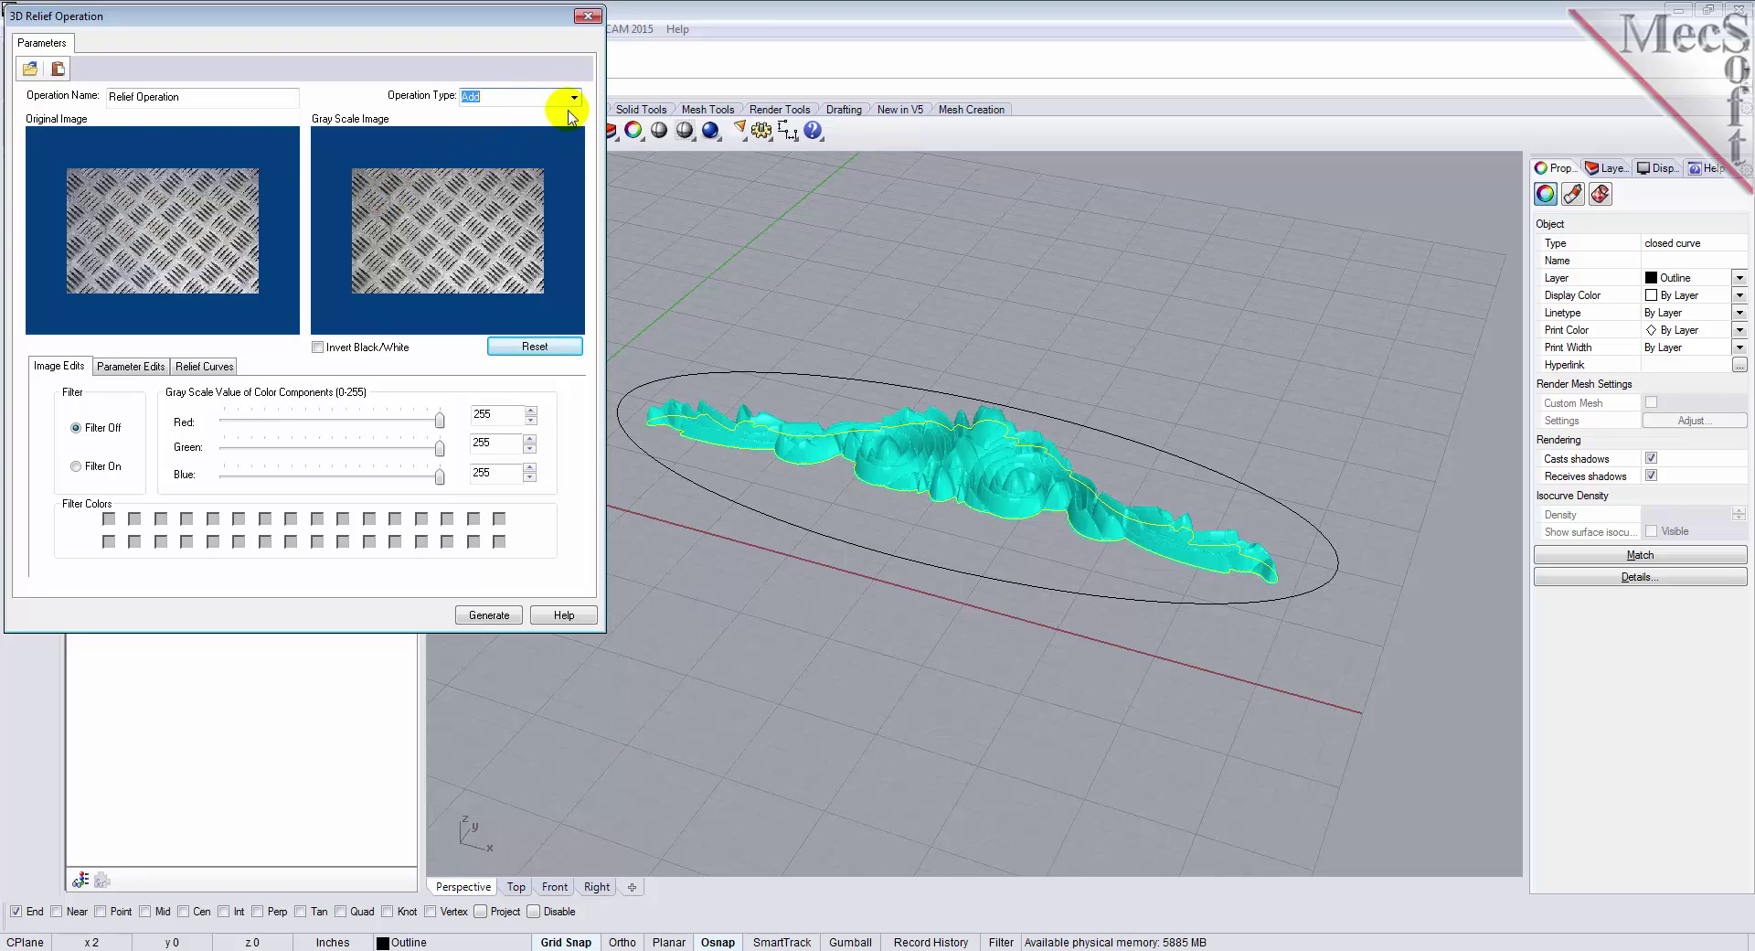
left_click(319, 347)
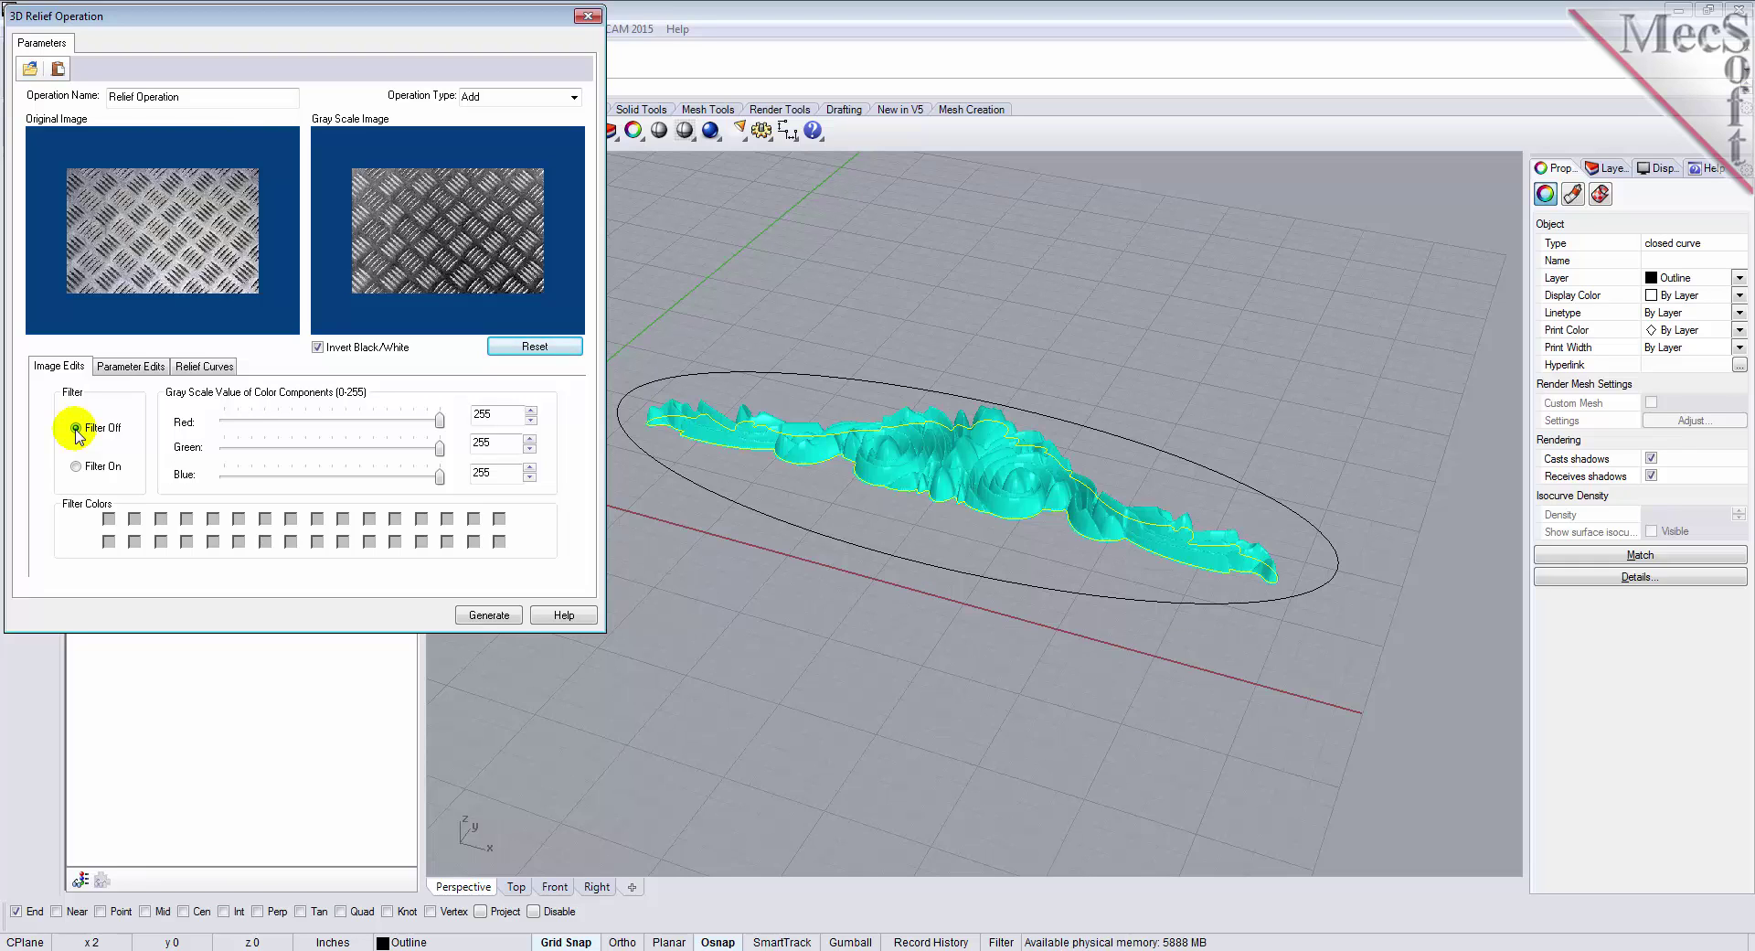
Turn off the image size and aspect ratio constraints and set the texture relief to width 10 and height 4
left_click(129, 366)
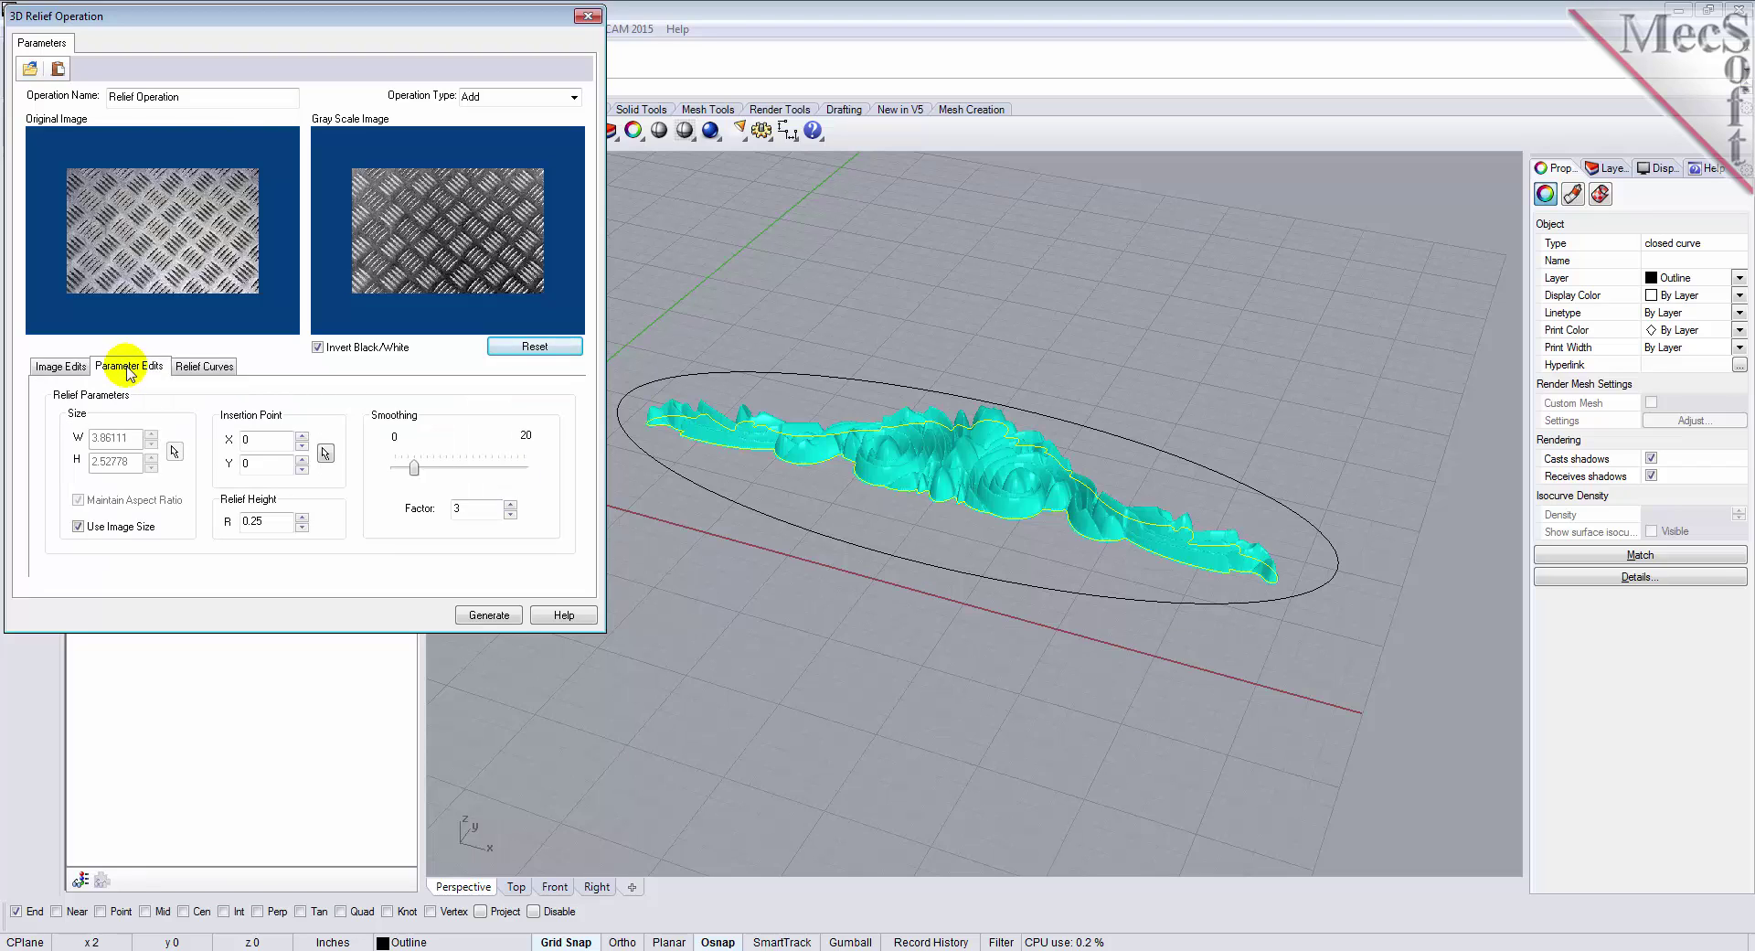
left_click(78, 526)
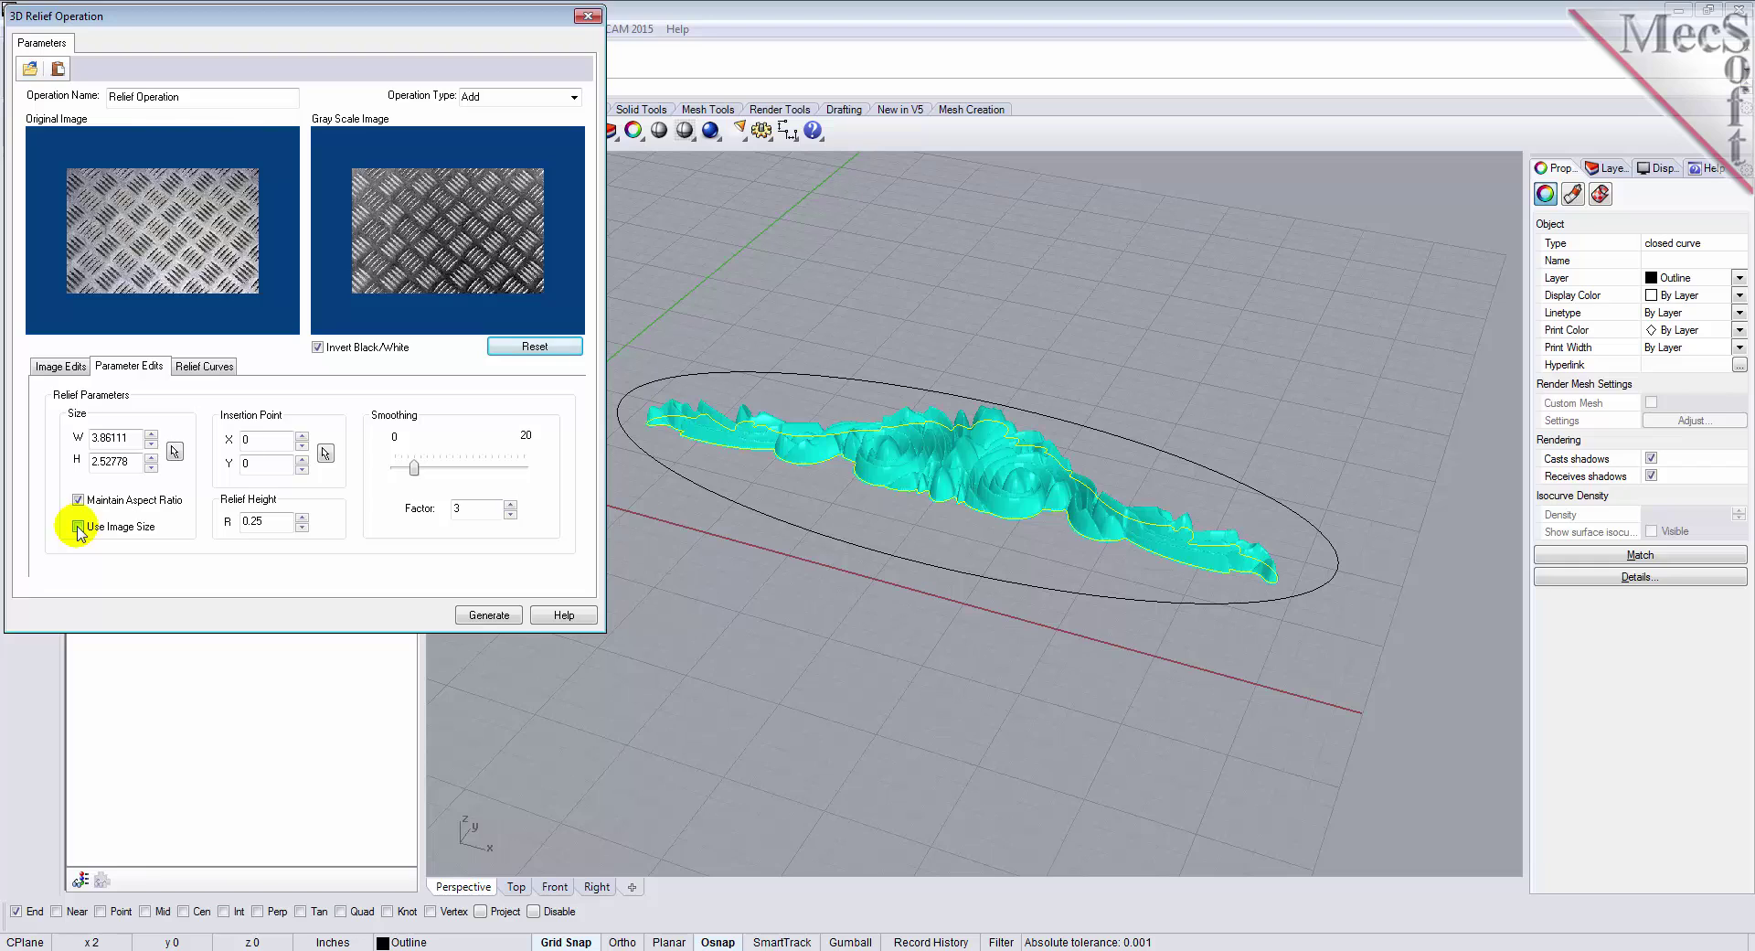
left_click(78, 500)
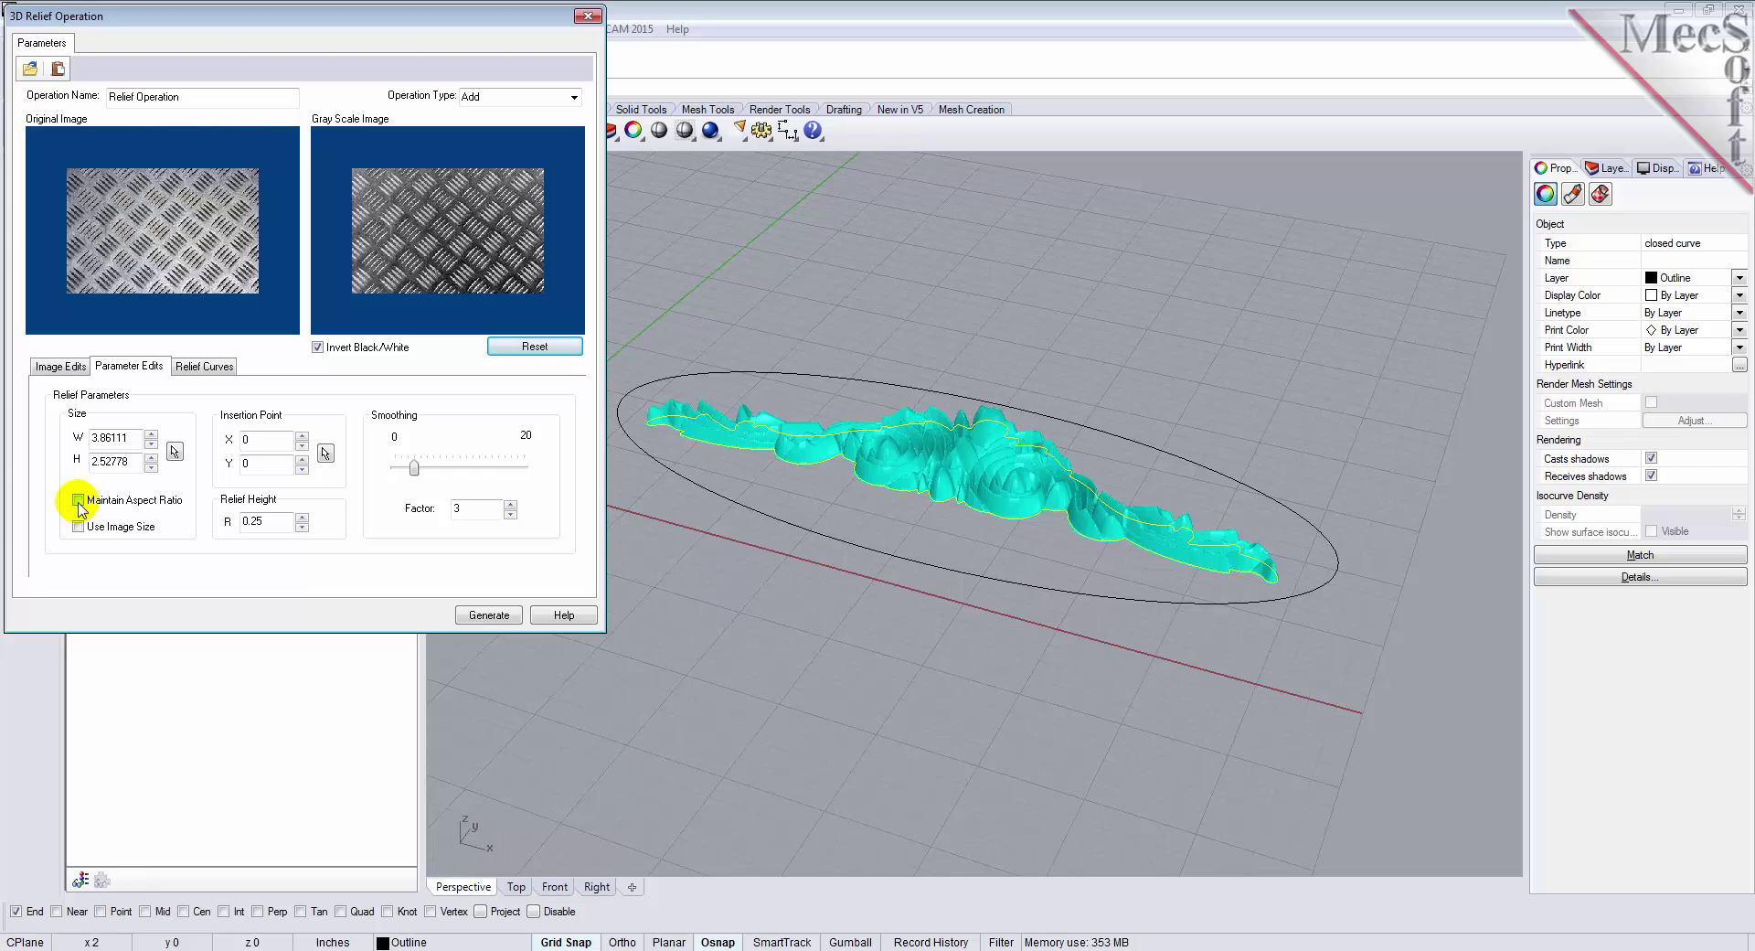
double_click(104, 438)
type("10")
double_click(109, 462)
type("4")
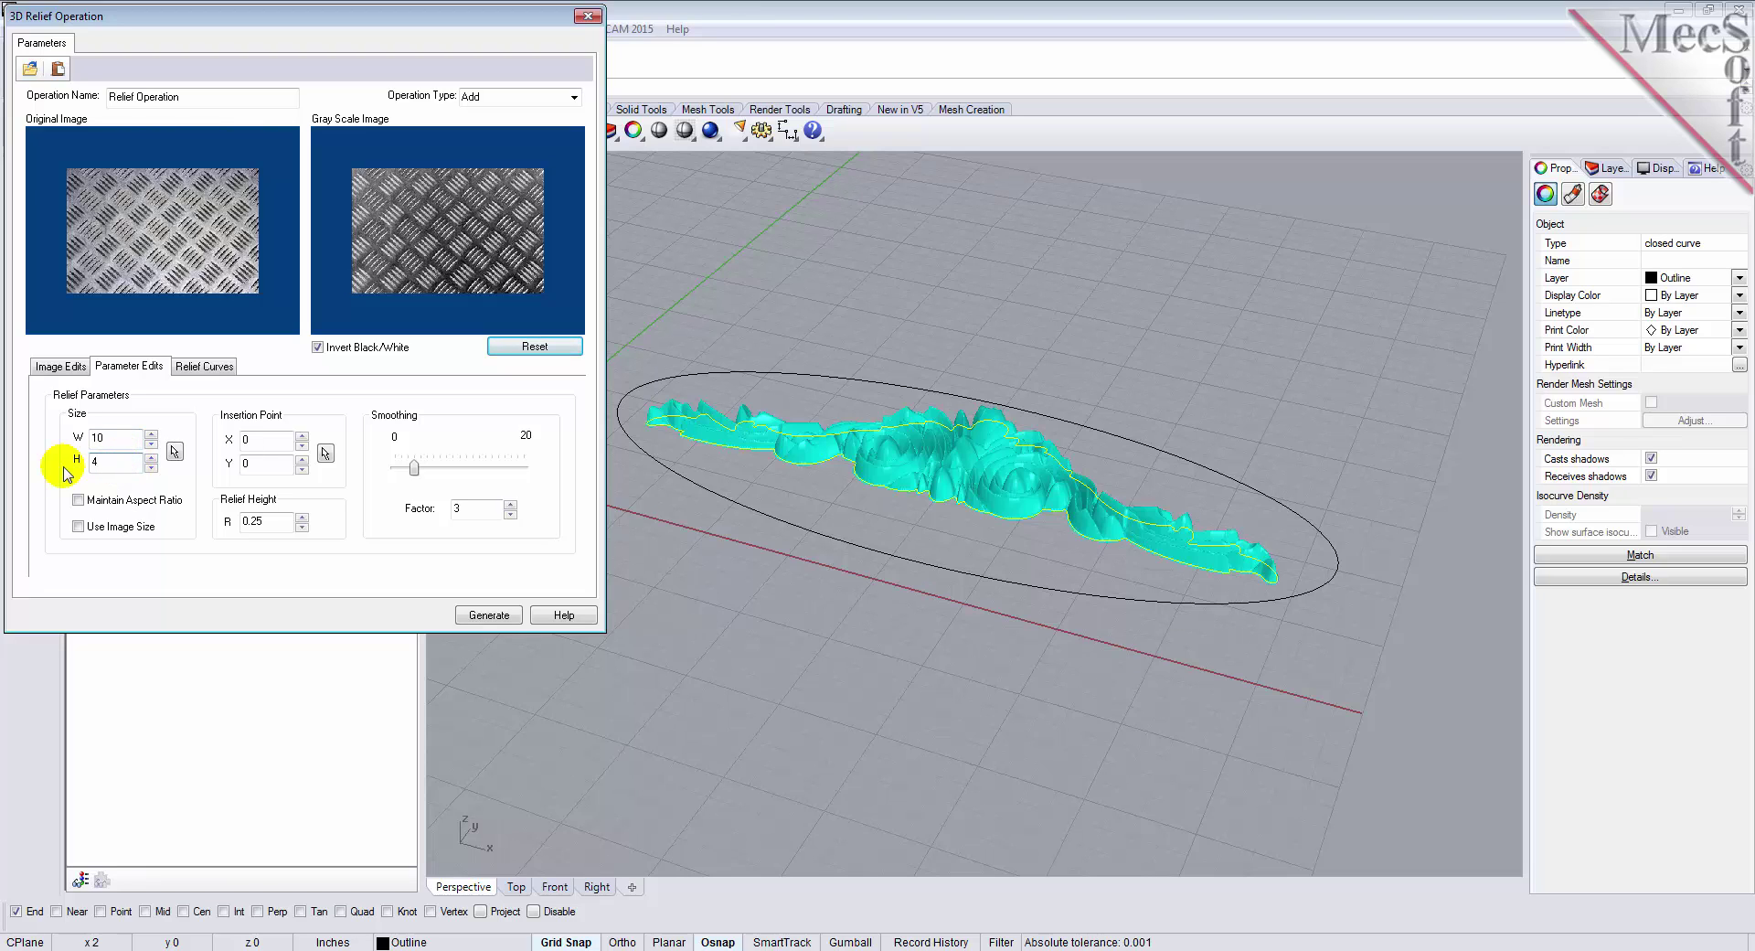
Define the texture's size rectangle in the viewport with grid-snapped corners at the origin and 10,4
left_click(172, 452)
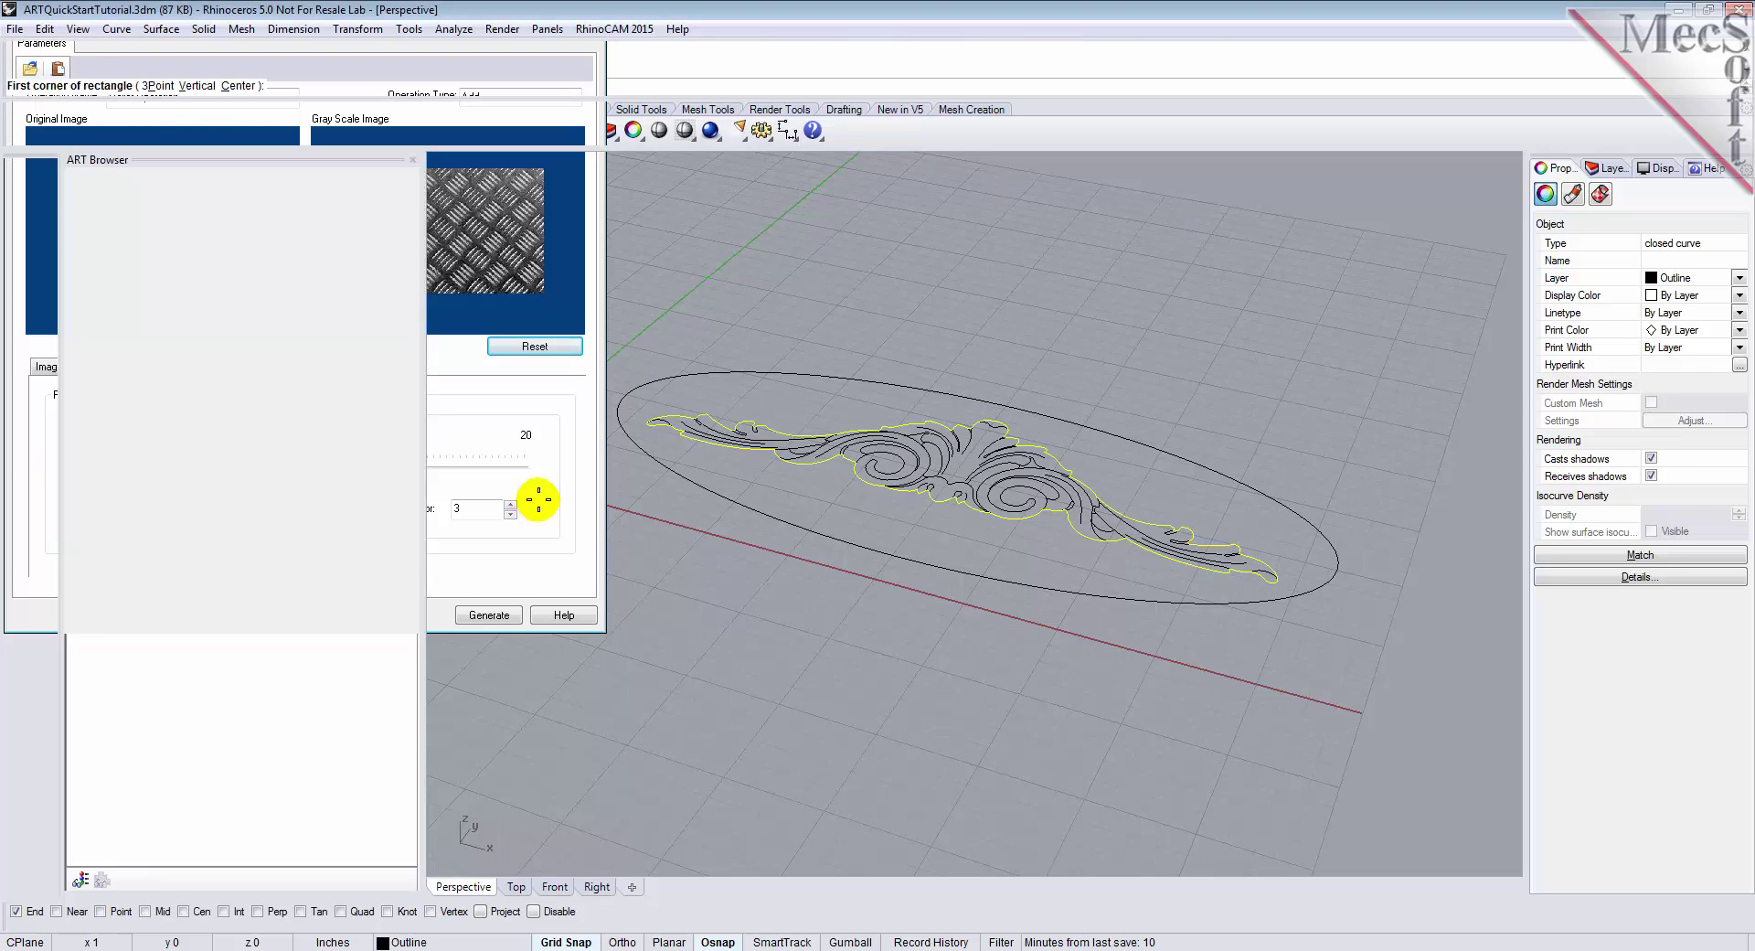
left_click(491, 477)
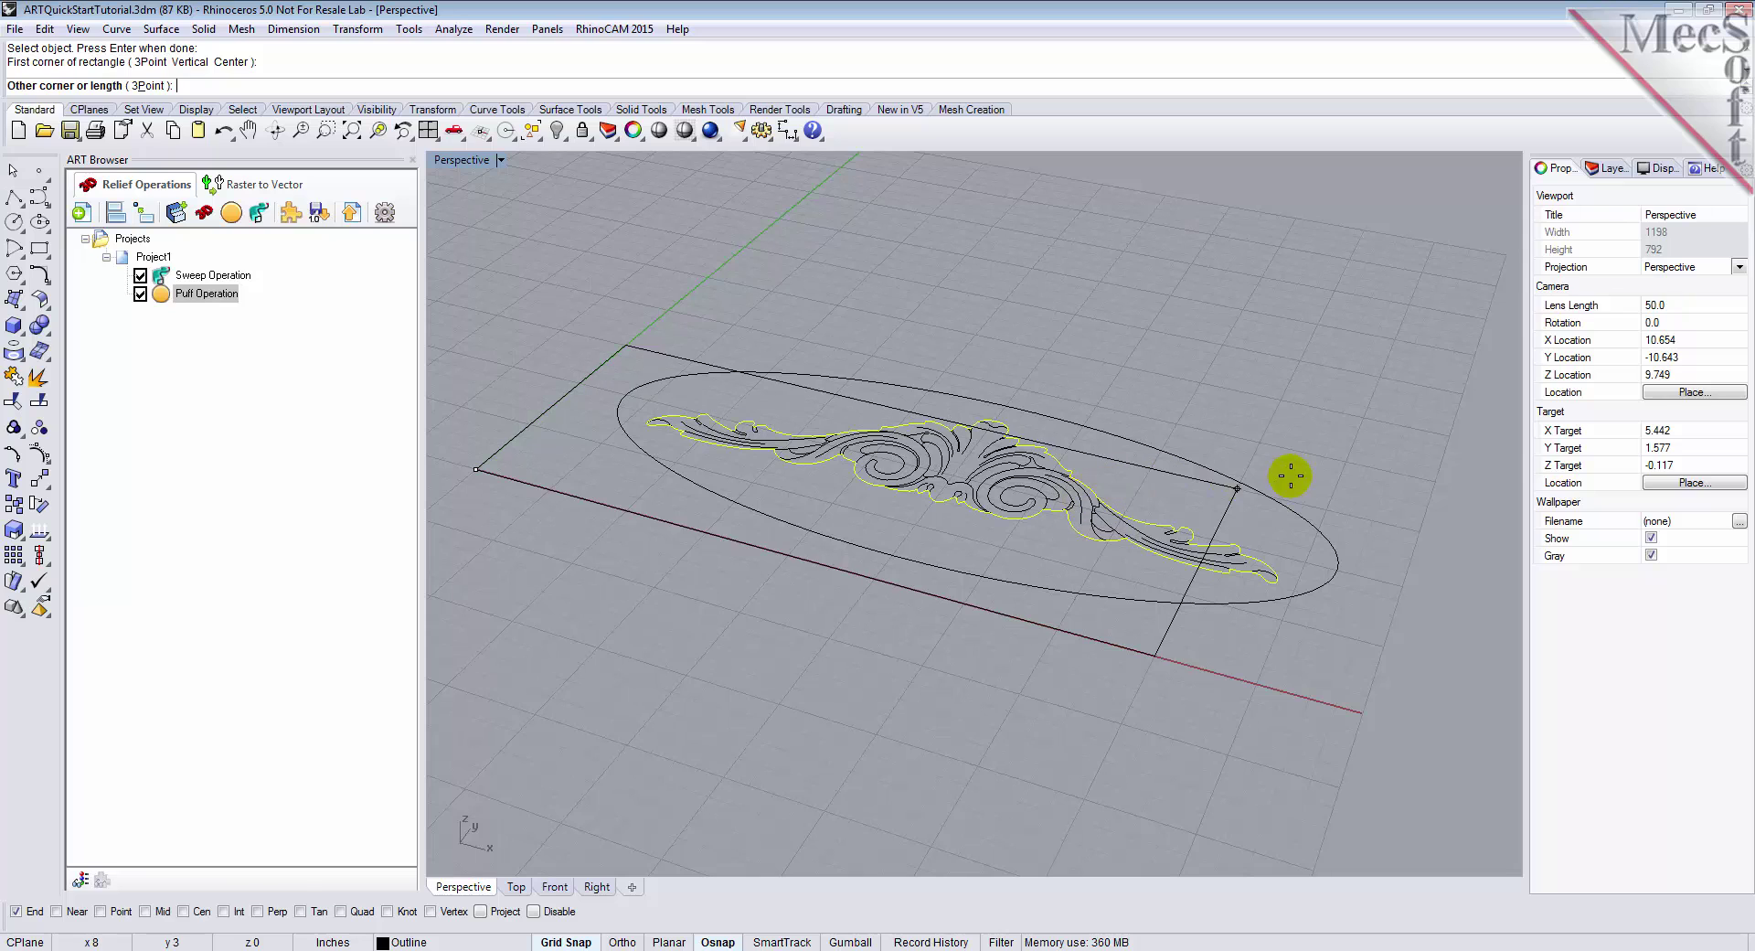
left_click(1414, 483)
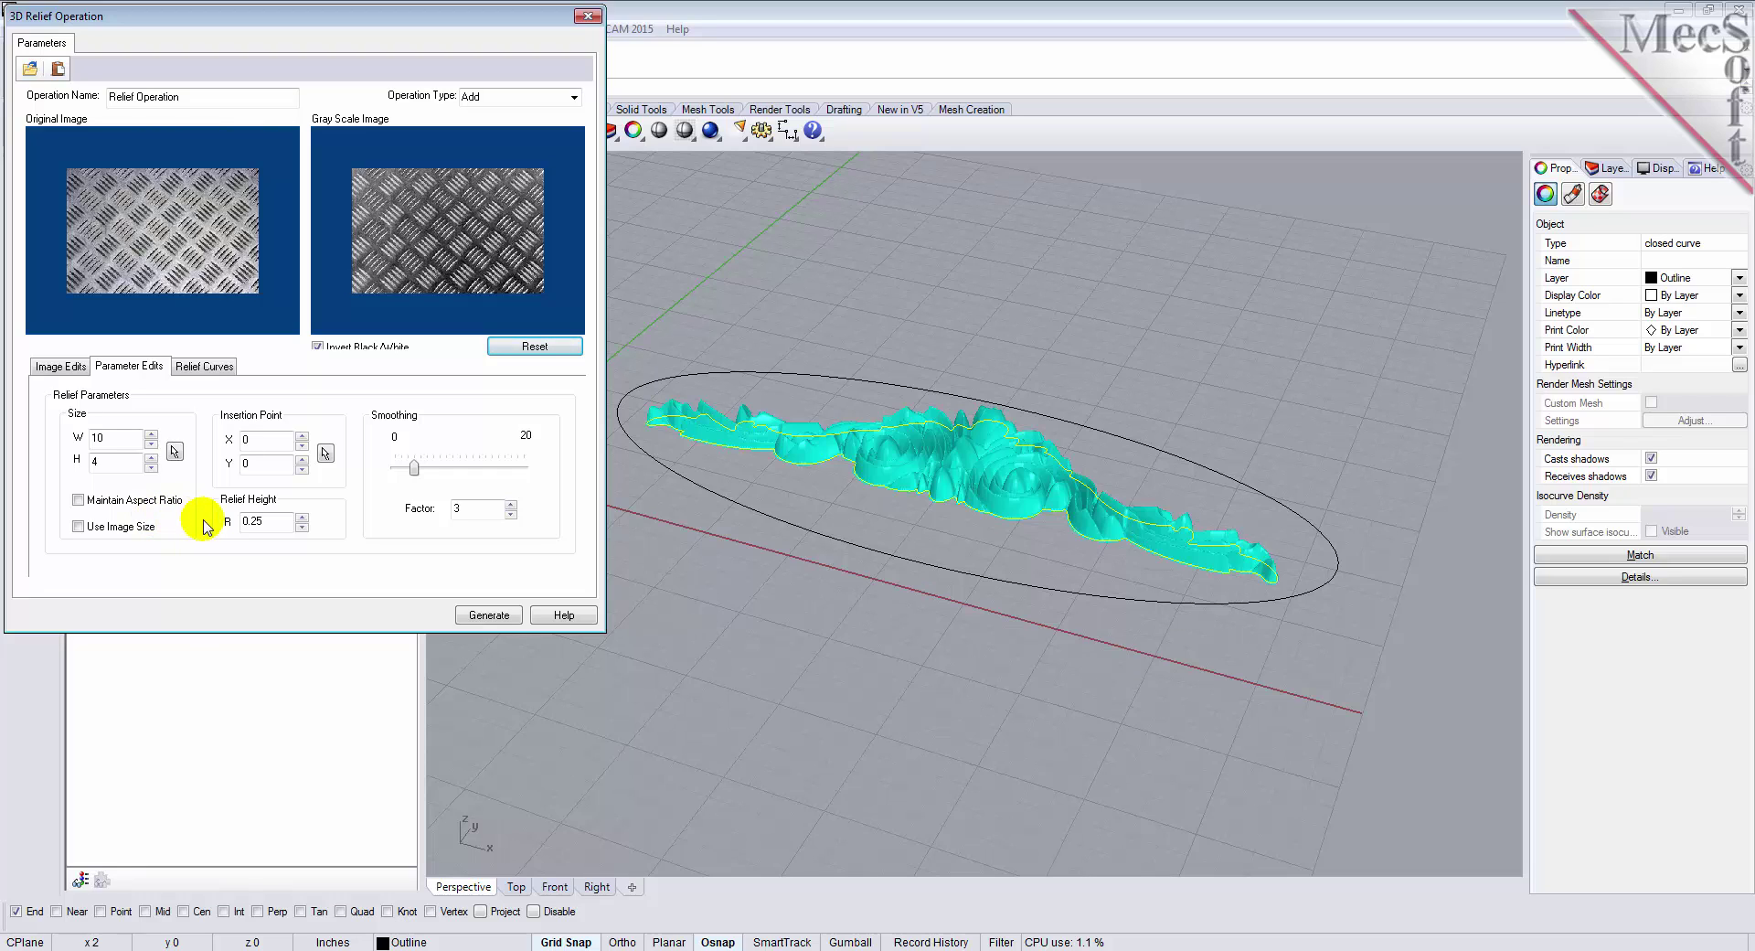
Set the texture's relief height to 0.025 and its smoothing factor to 12
left_click(247, 521)
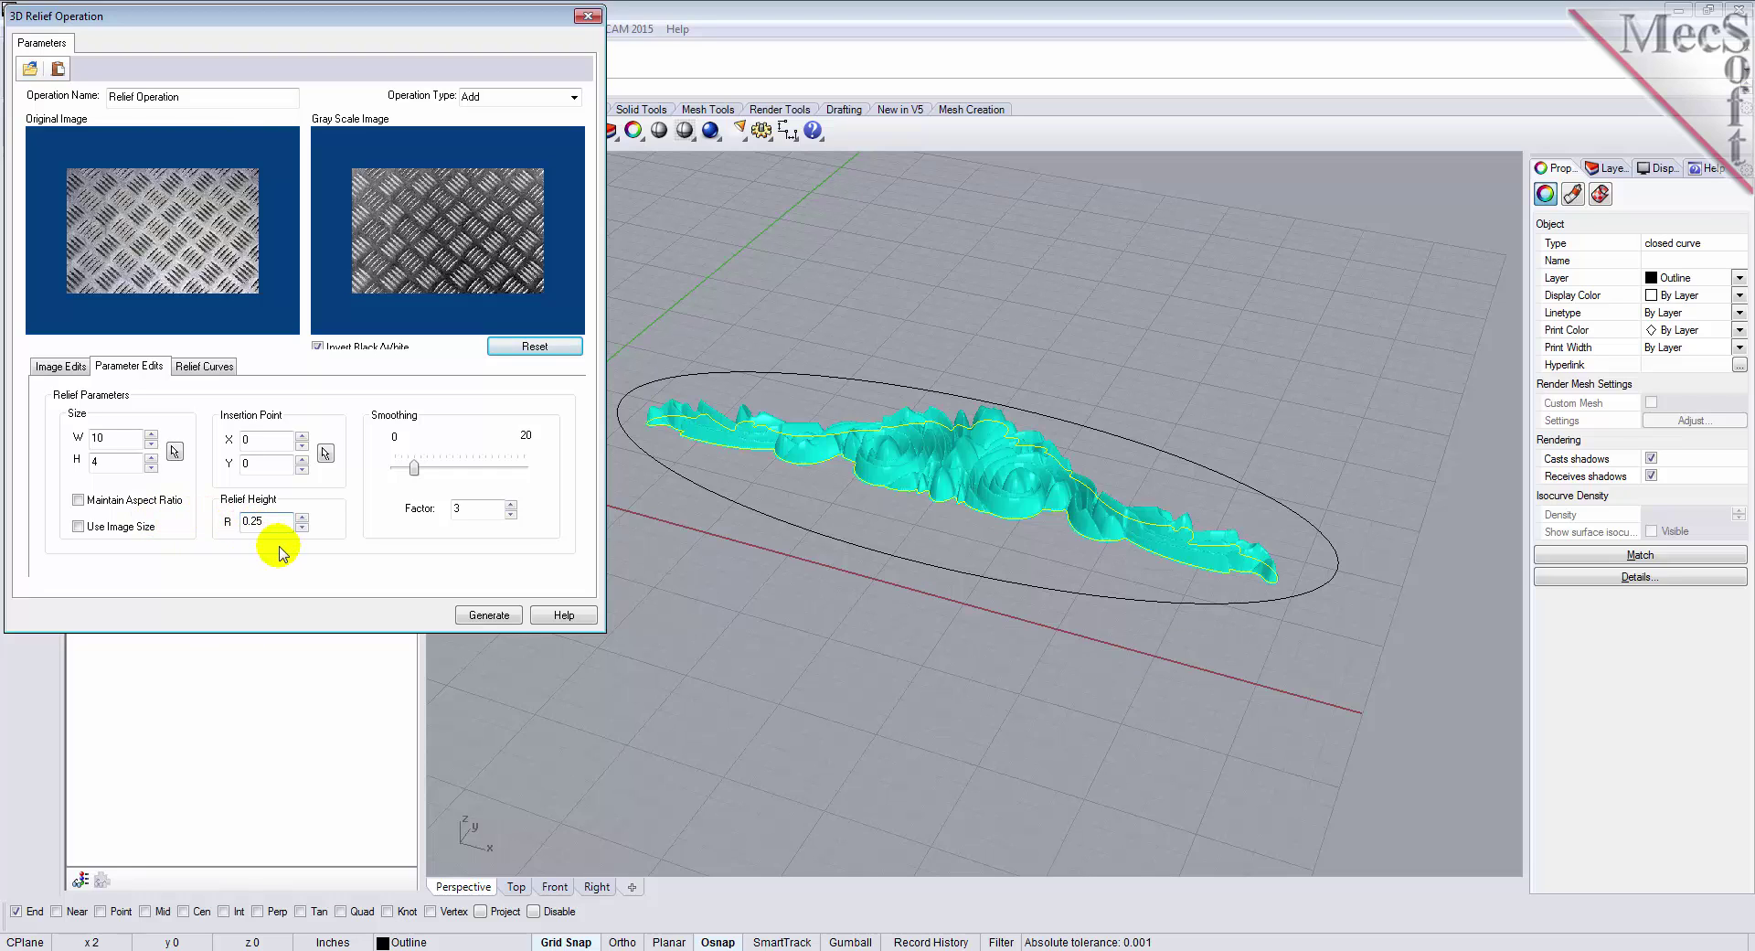
type("0")
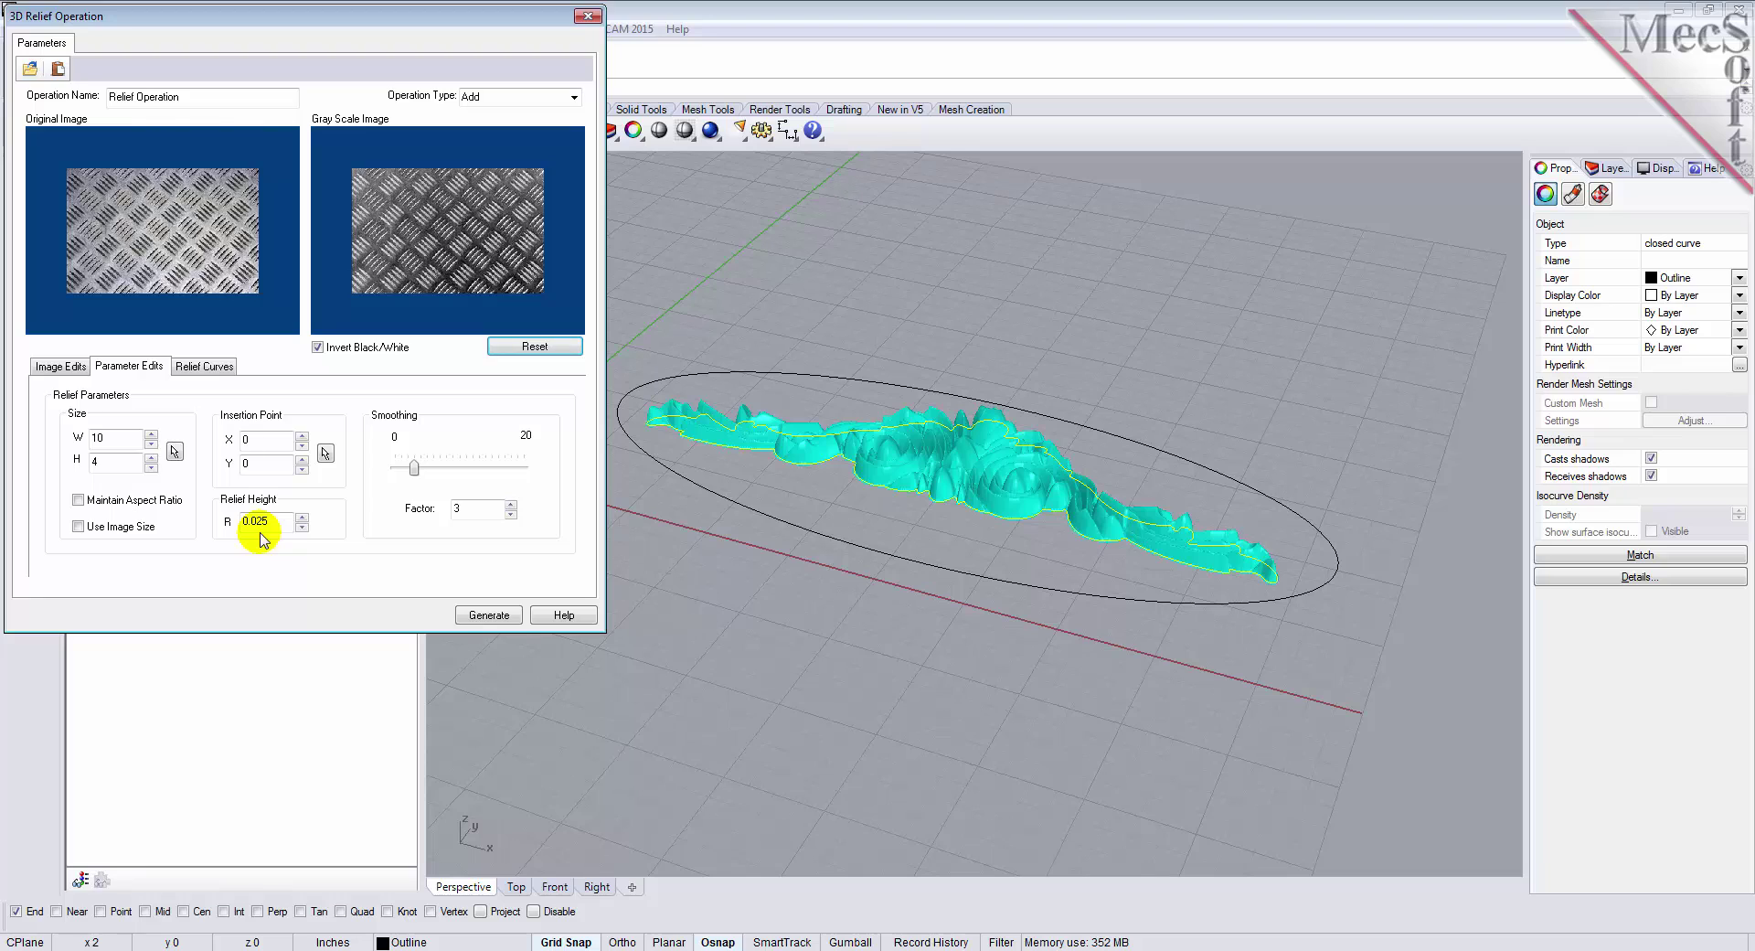
left_click_drag(473, 511, 442, 519)
type("12")
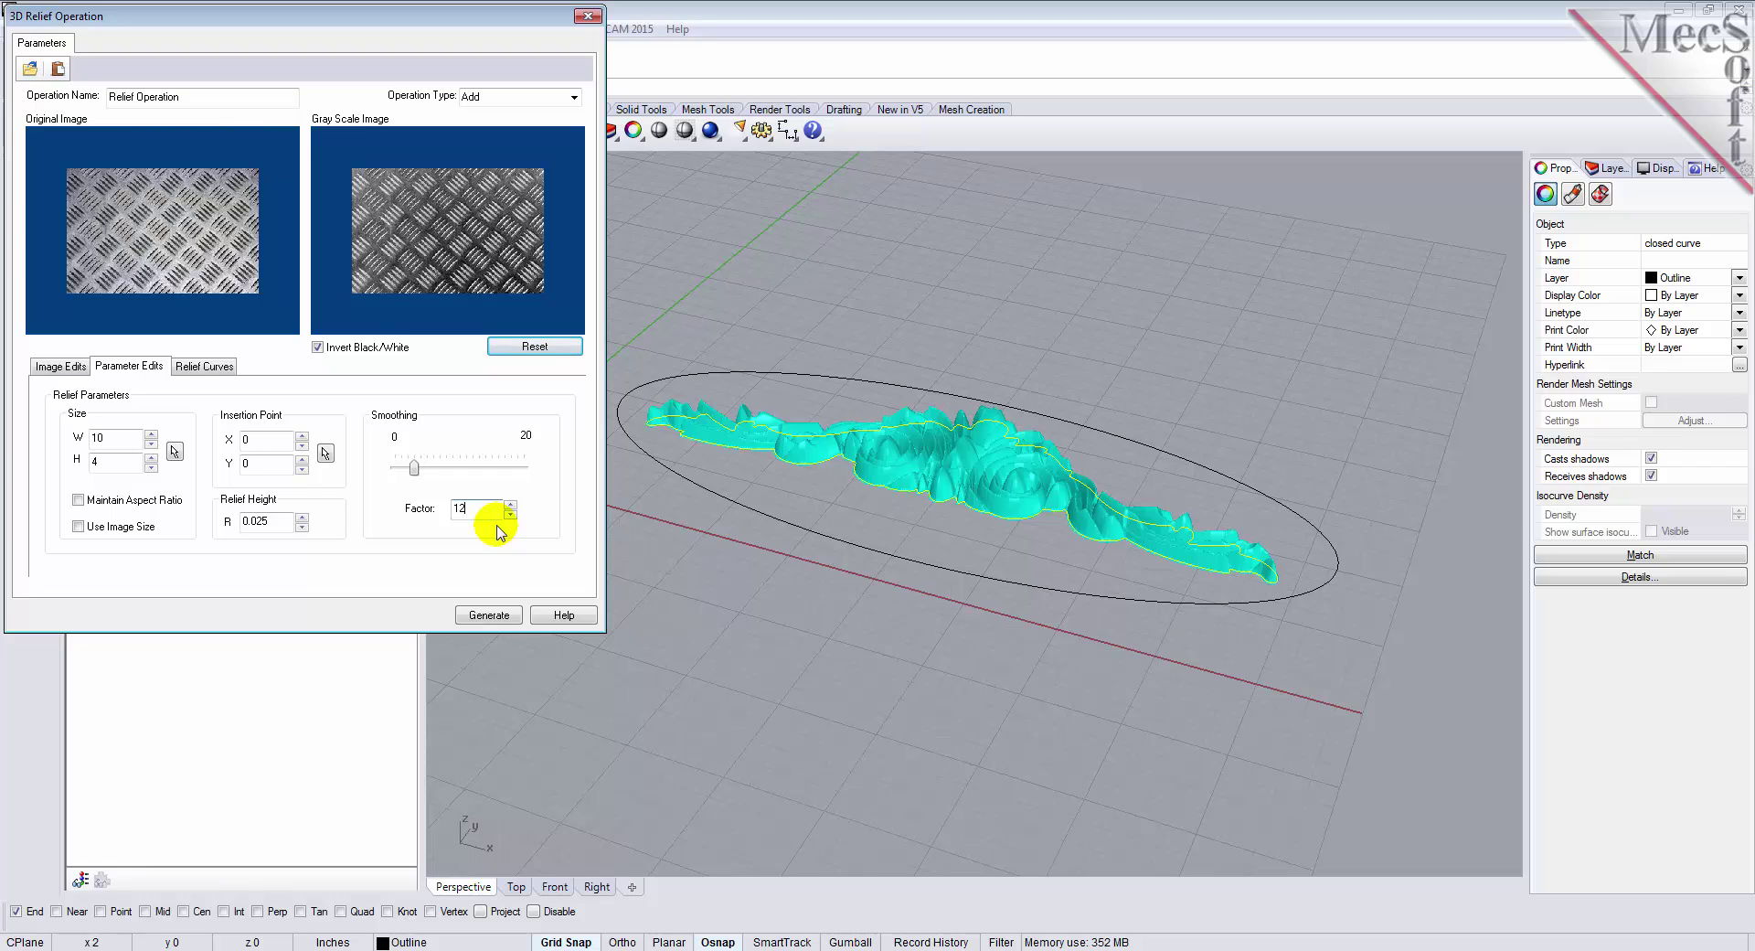
Remove the preselected border curve from the texture relief operation's border curves
left_click(192, 366)
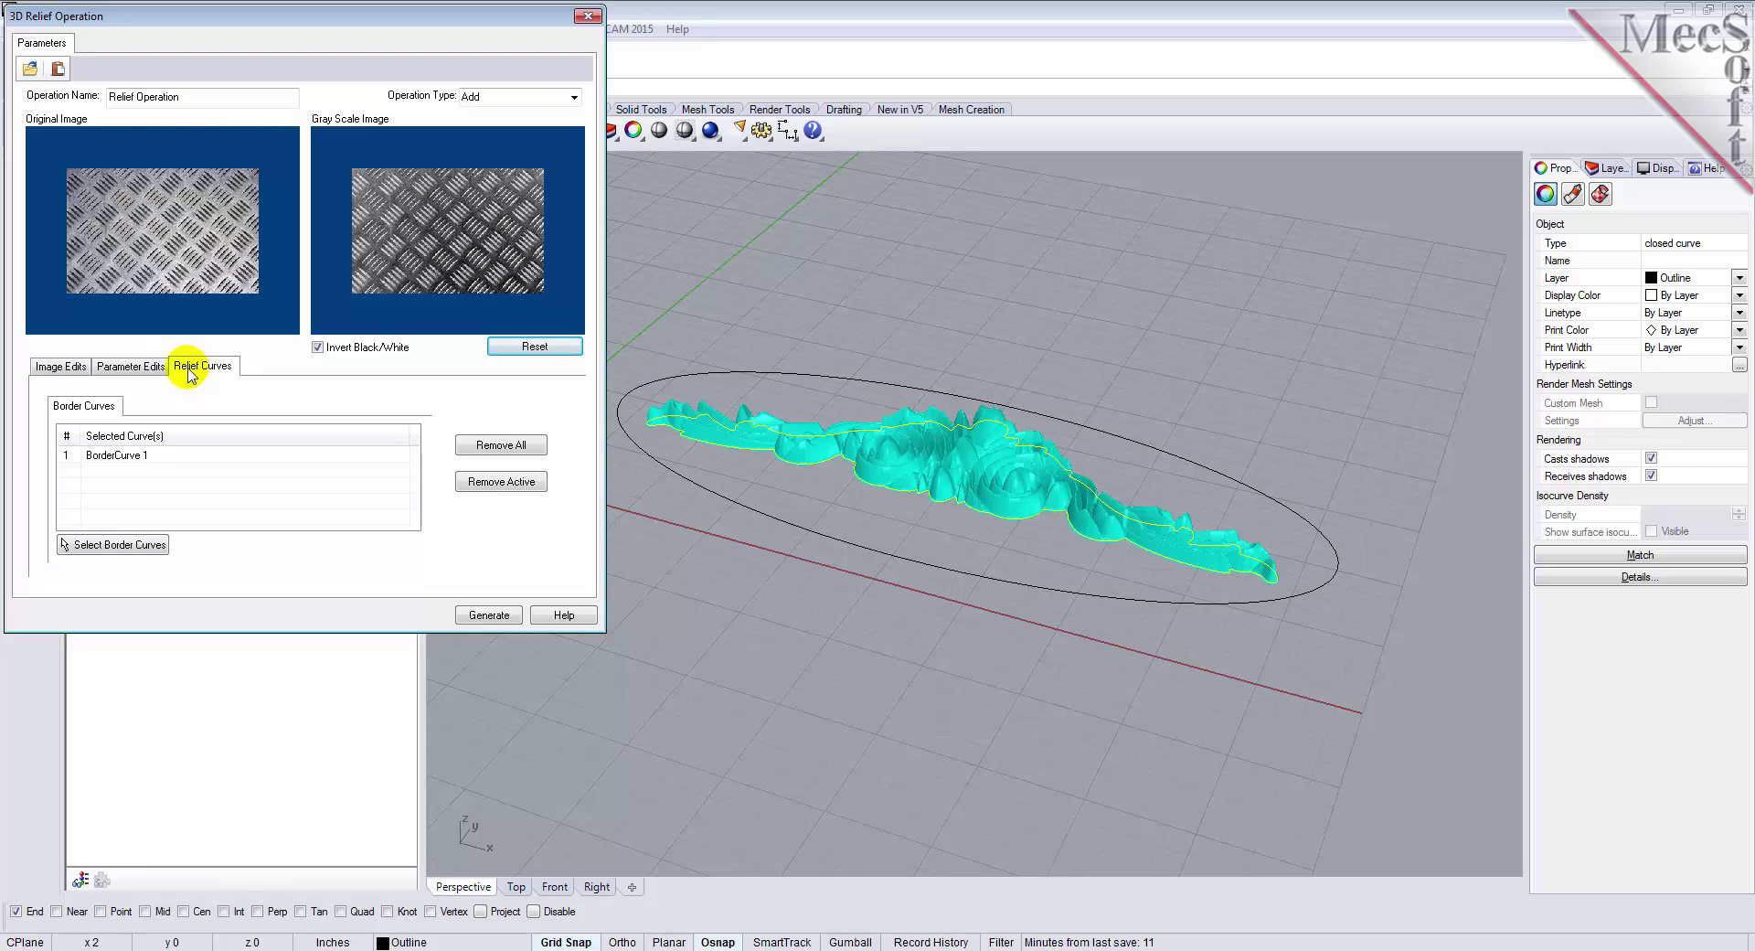
left_click(124, 459)
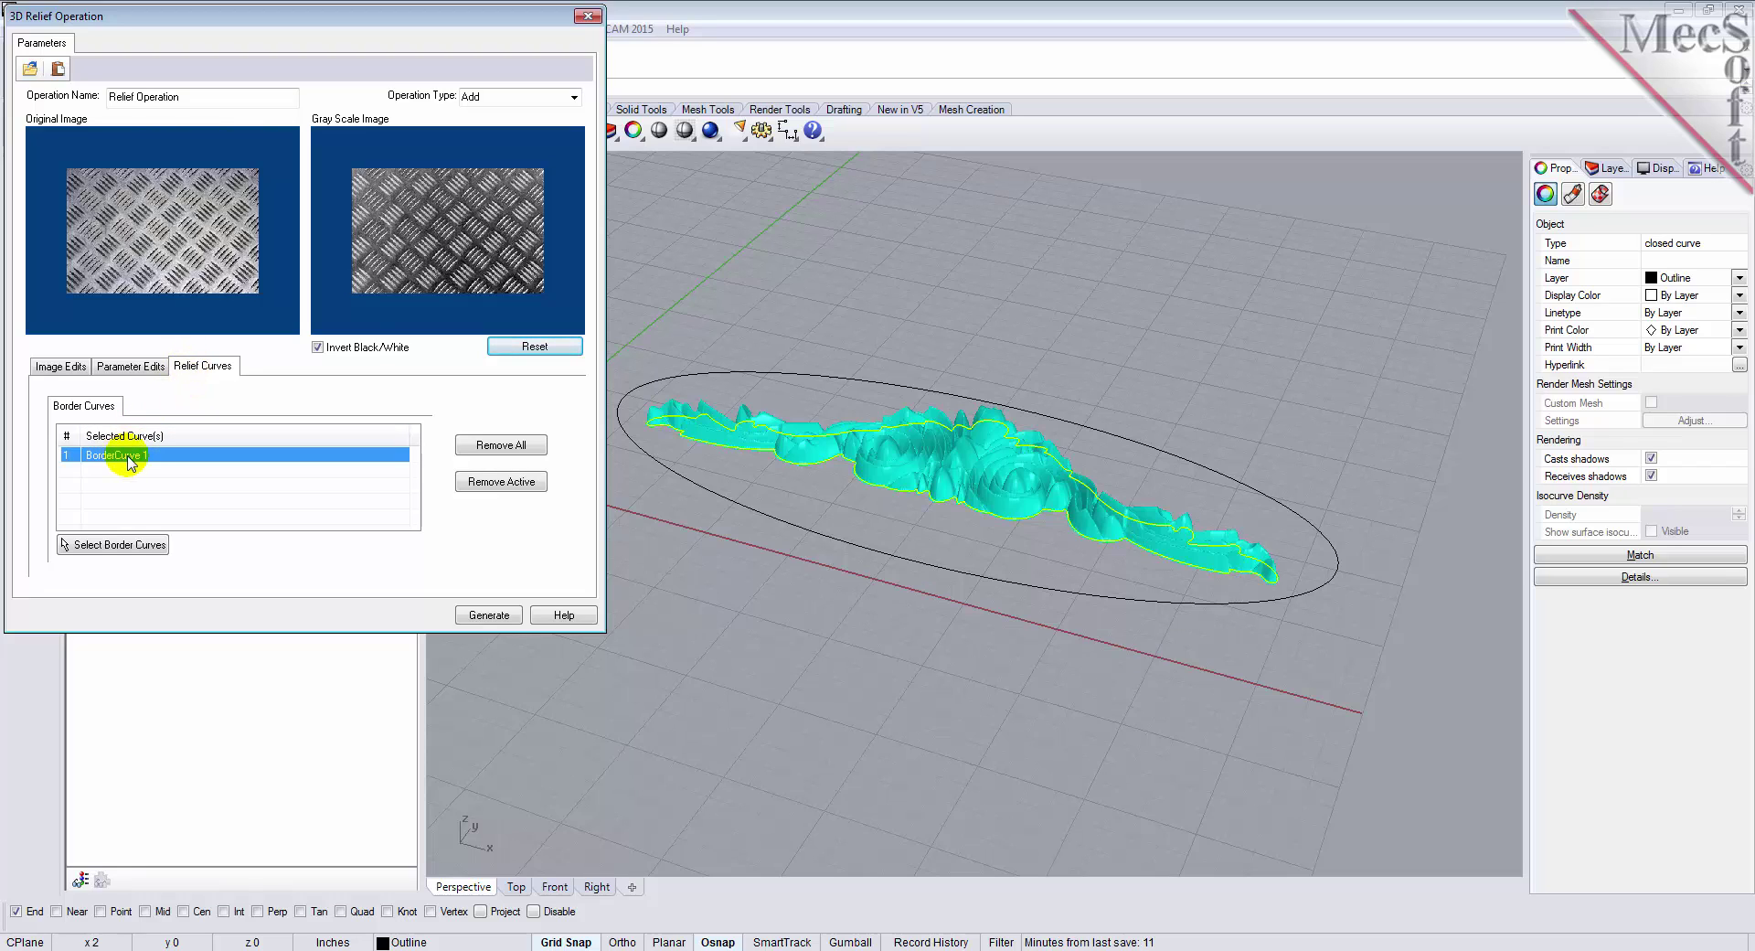
left_click(472, 488)
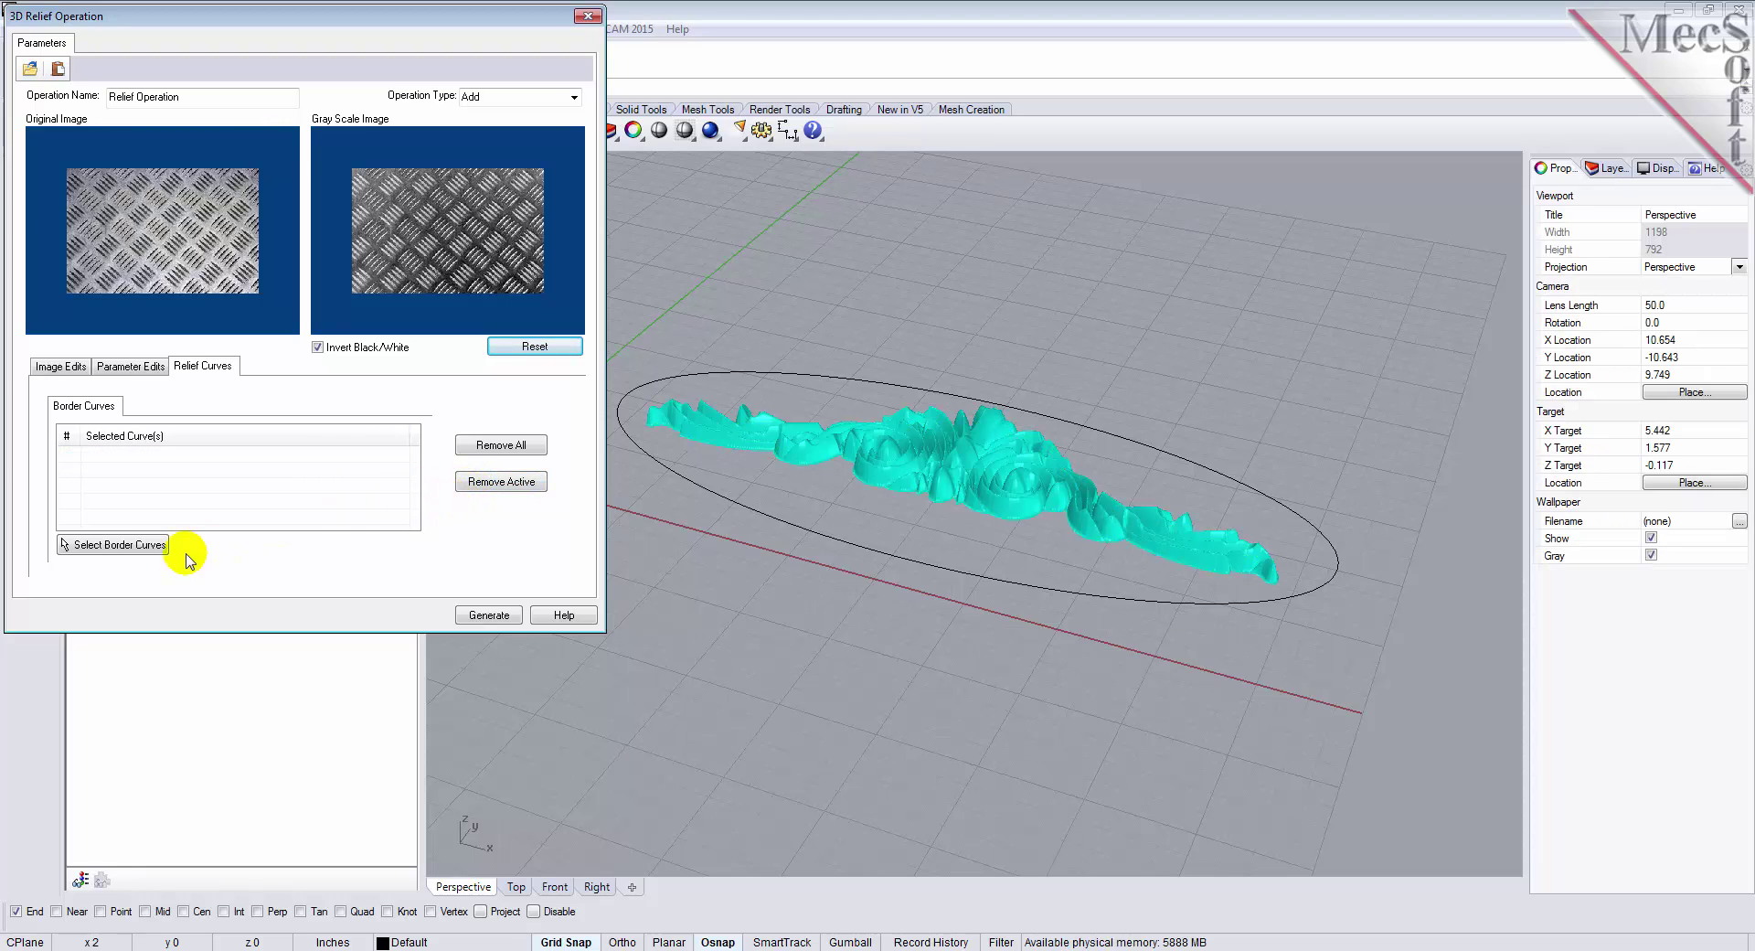
Assign the outer ellipse as the texture relief's border curve and generate the relief operation
left_click(135, 552)
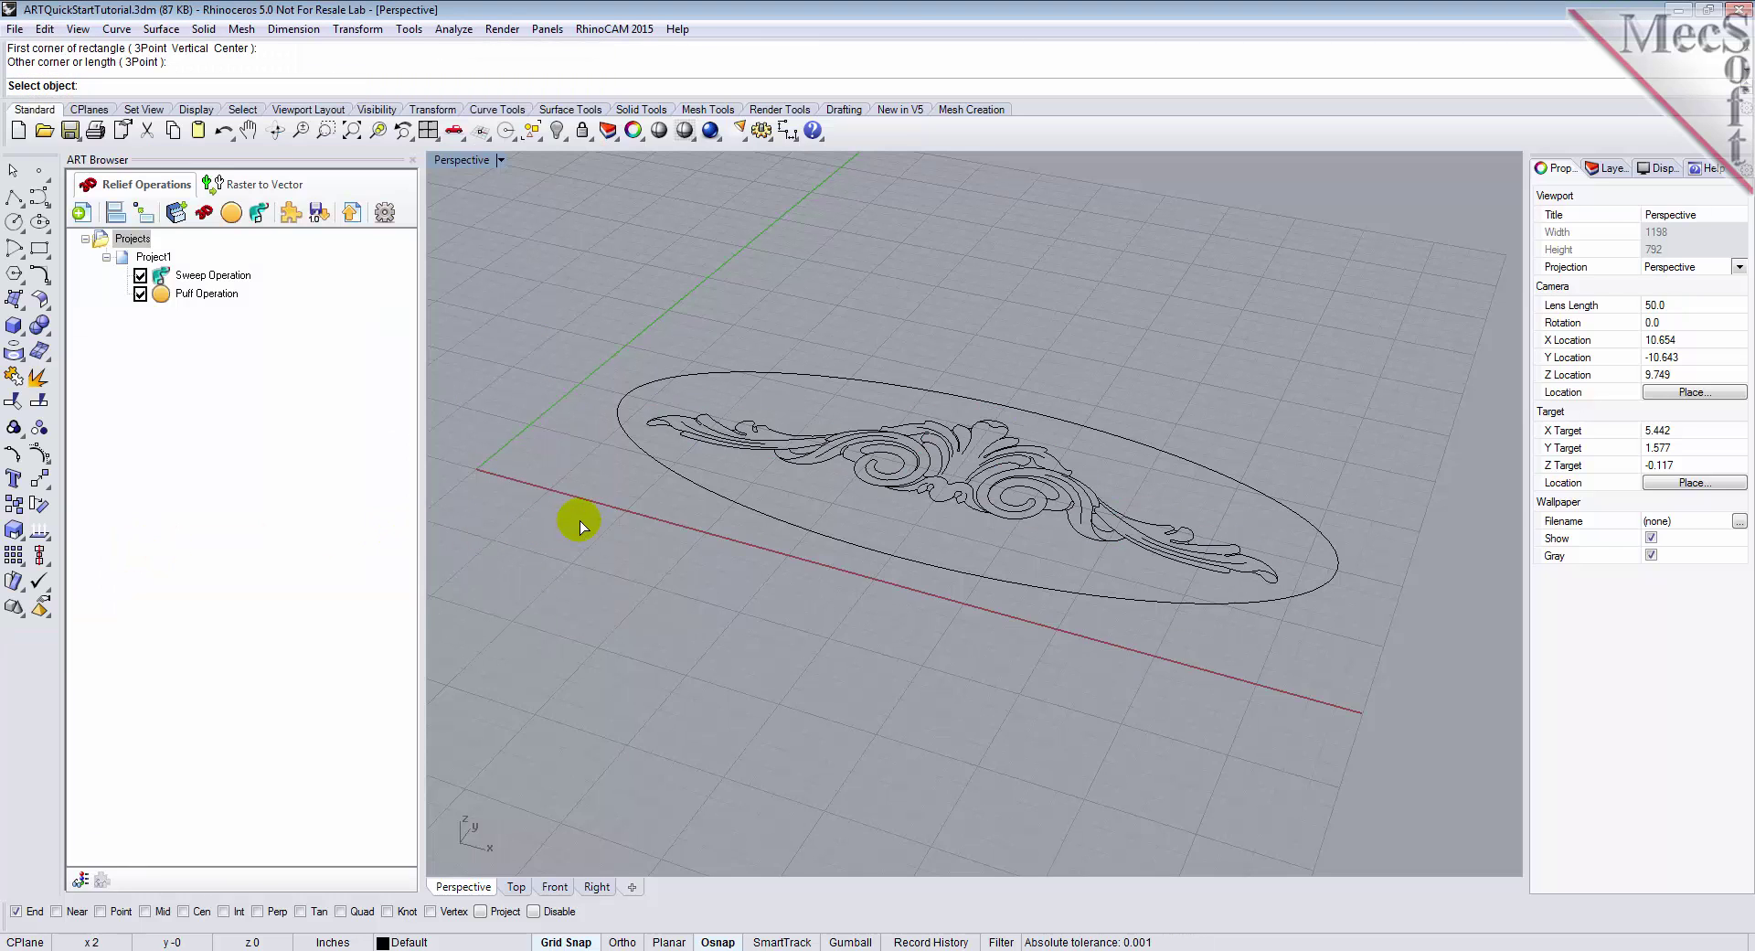
left_click(698, 487)
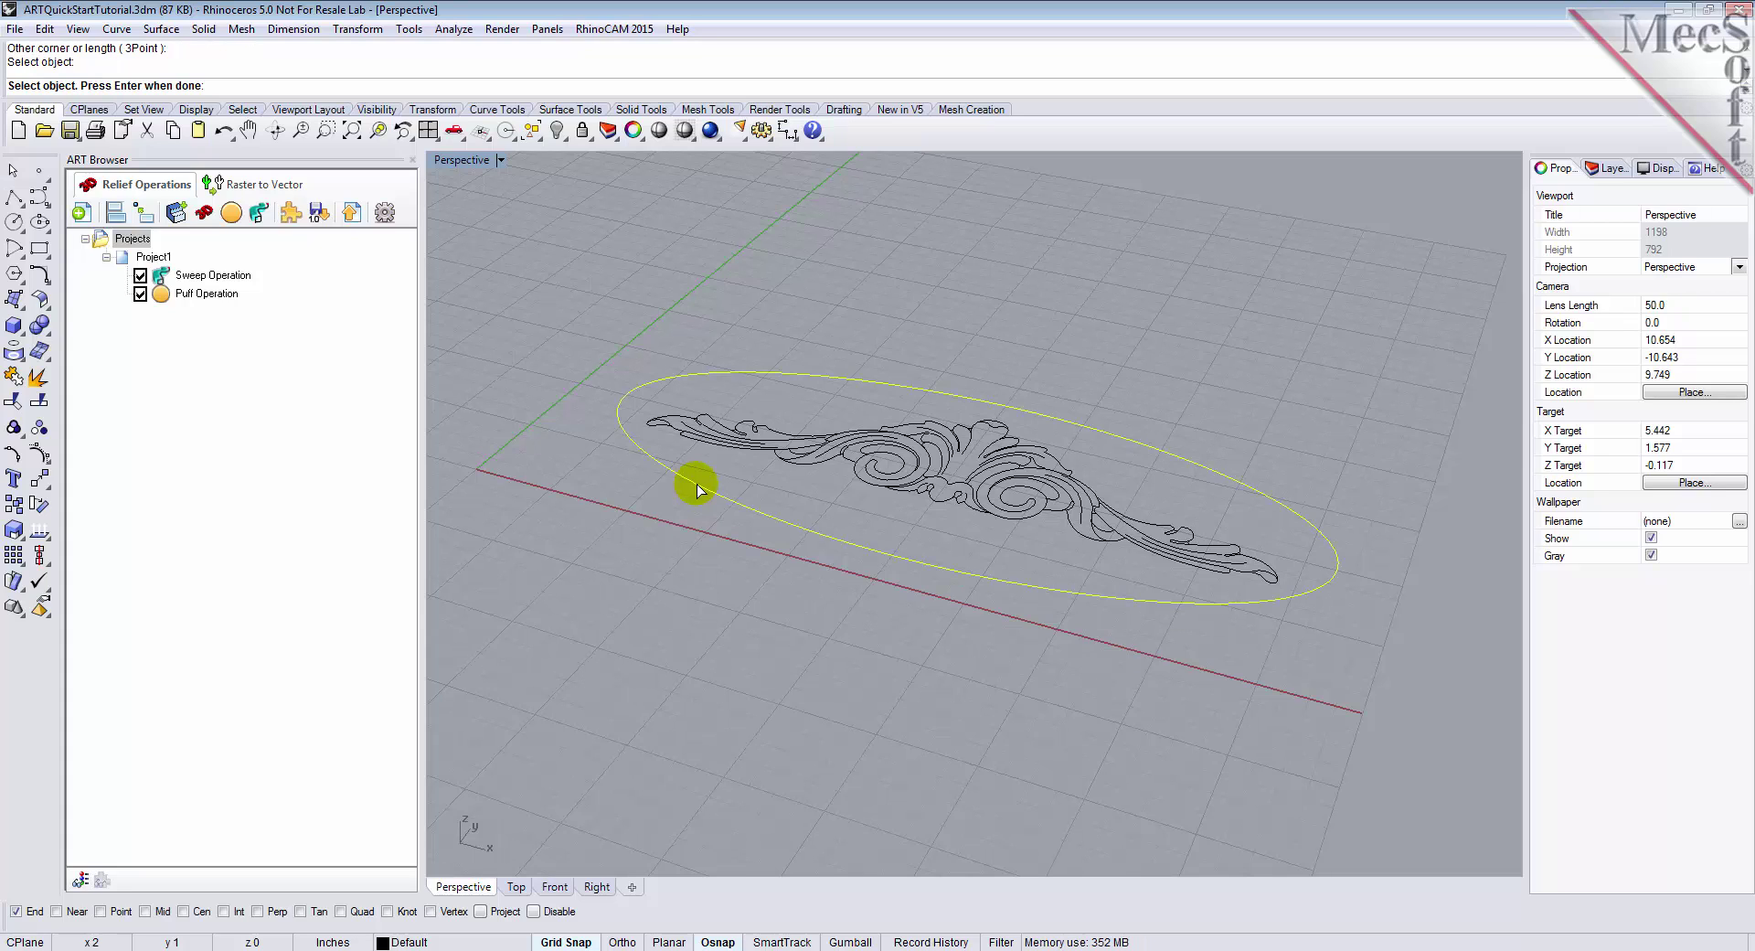
key("Return")
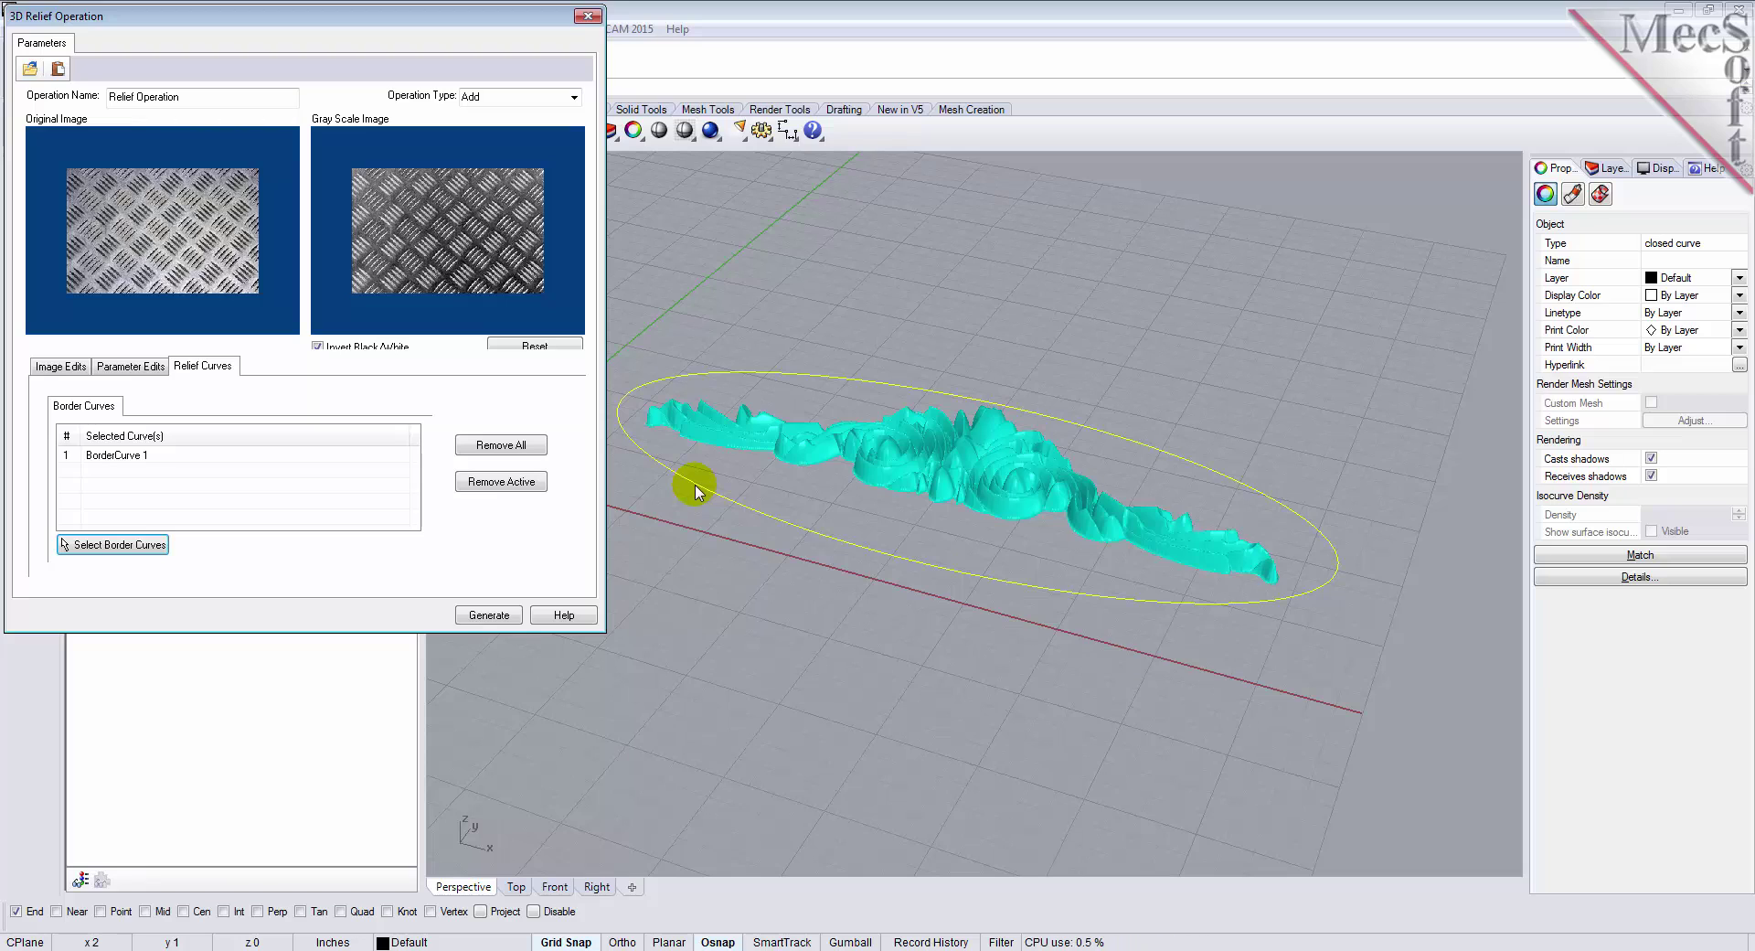
left_click(489, 615)
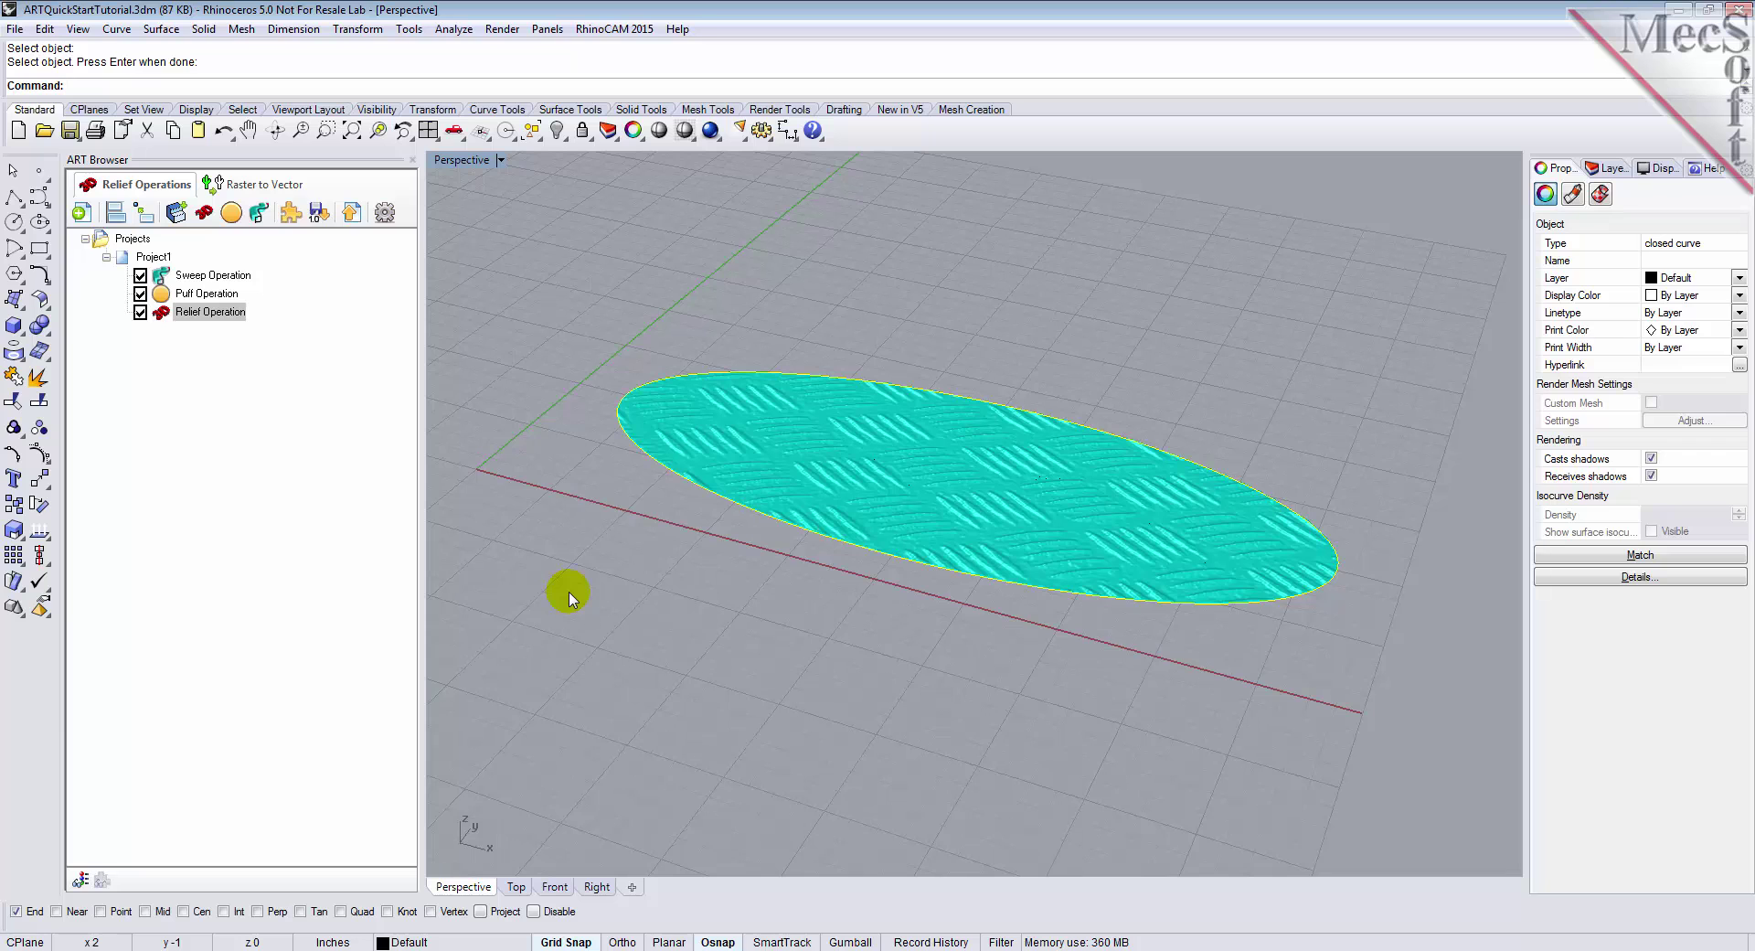
Examine the texture relief, puff and sweep operations individually, and inspect Project1's combined relief from another angle
left_click(165, 314)
mouse_move(631, 546)
right_mouse_down()
mouse_move(653, 553)
mouse_move(624, 555)
right_mouse_up()
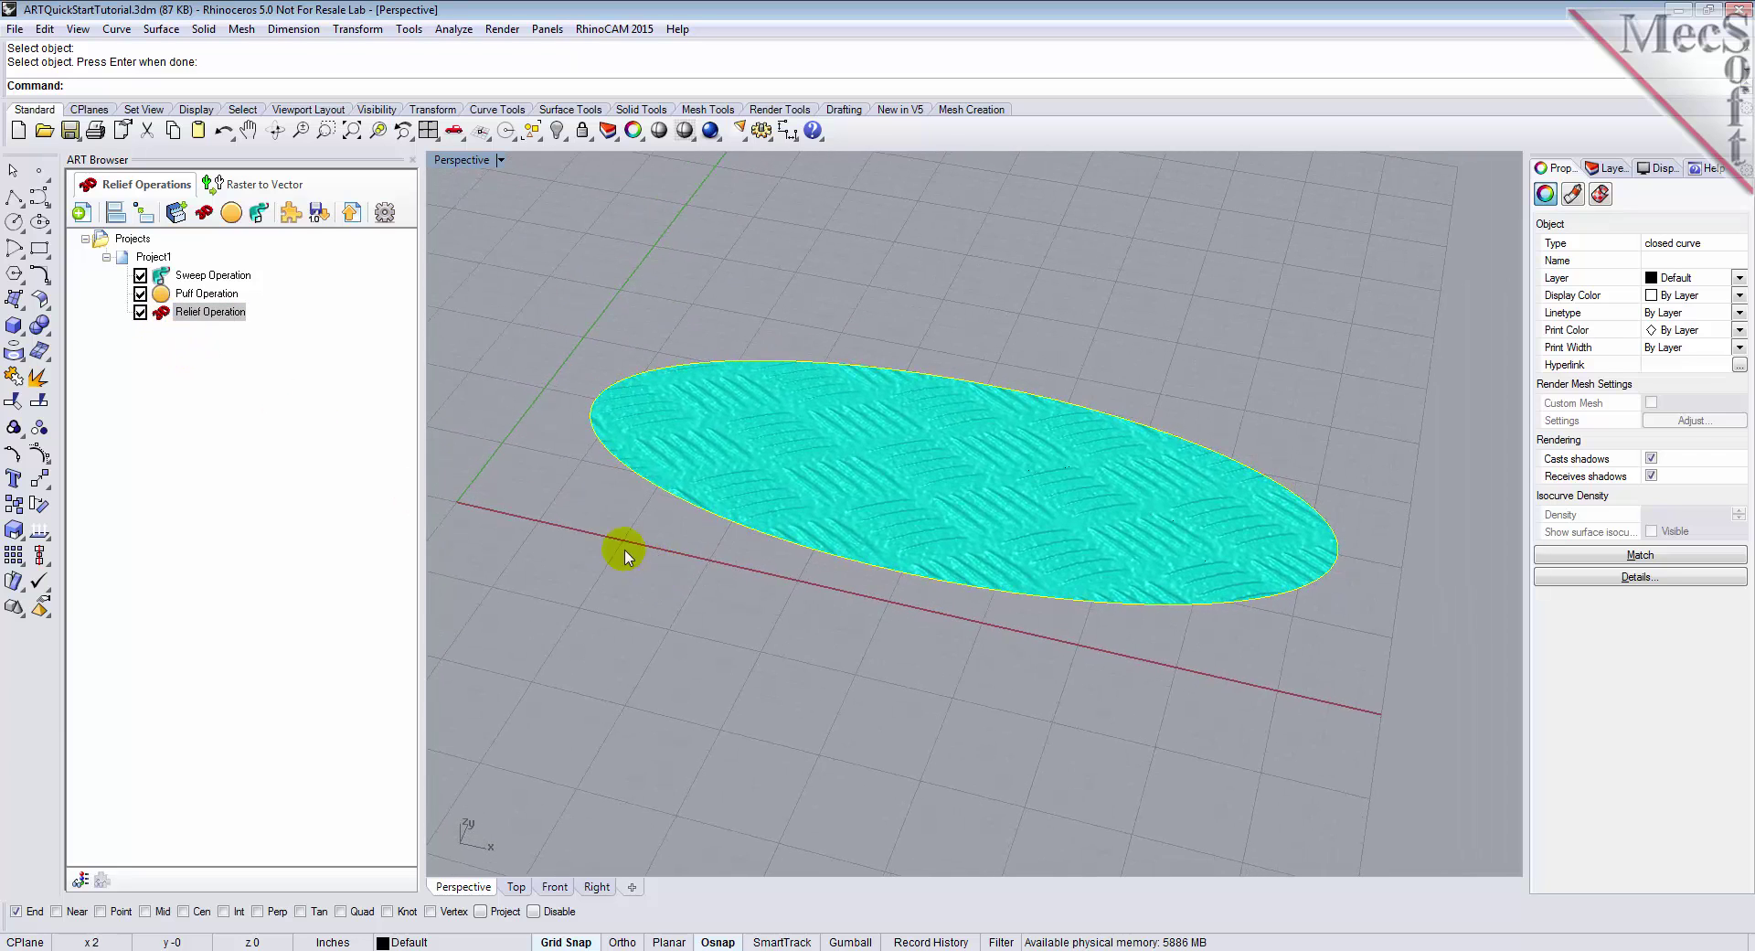
left_click(166, 297)
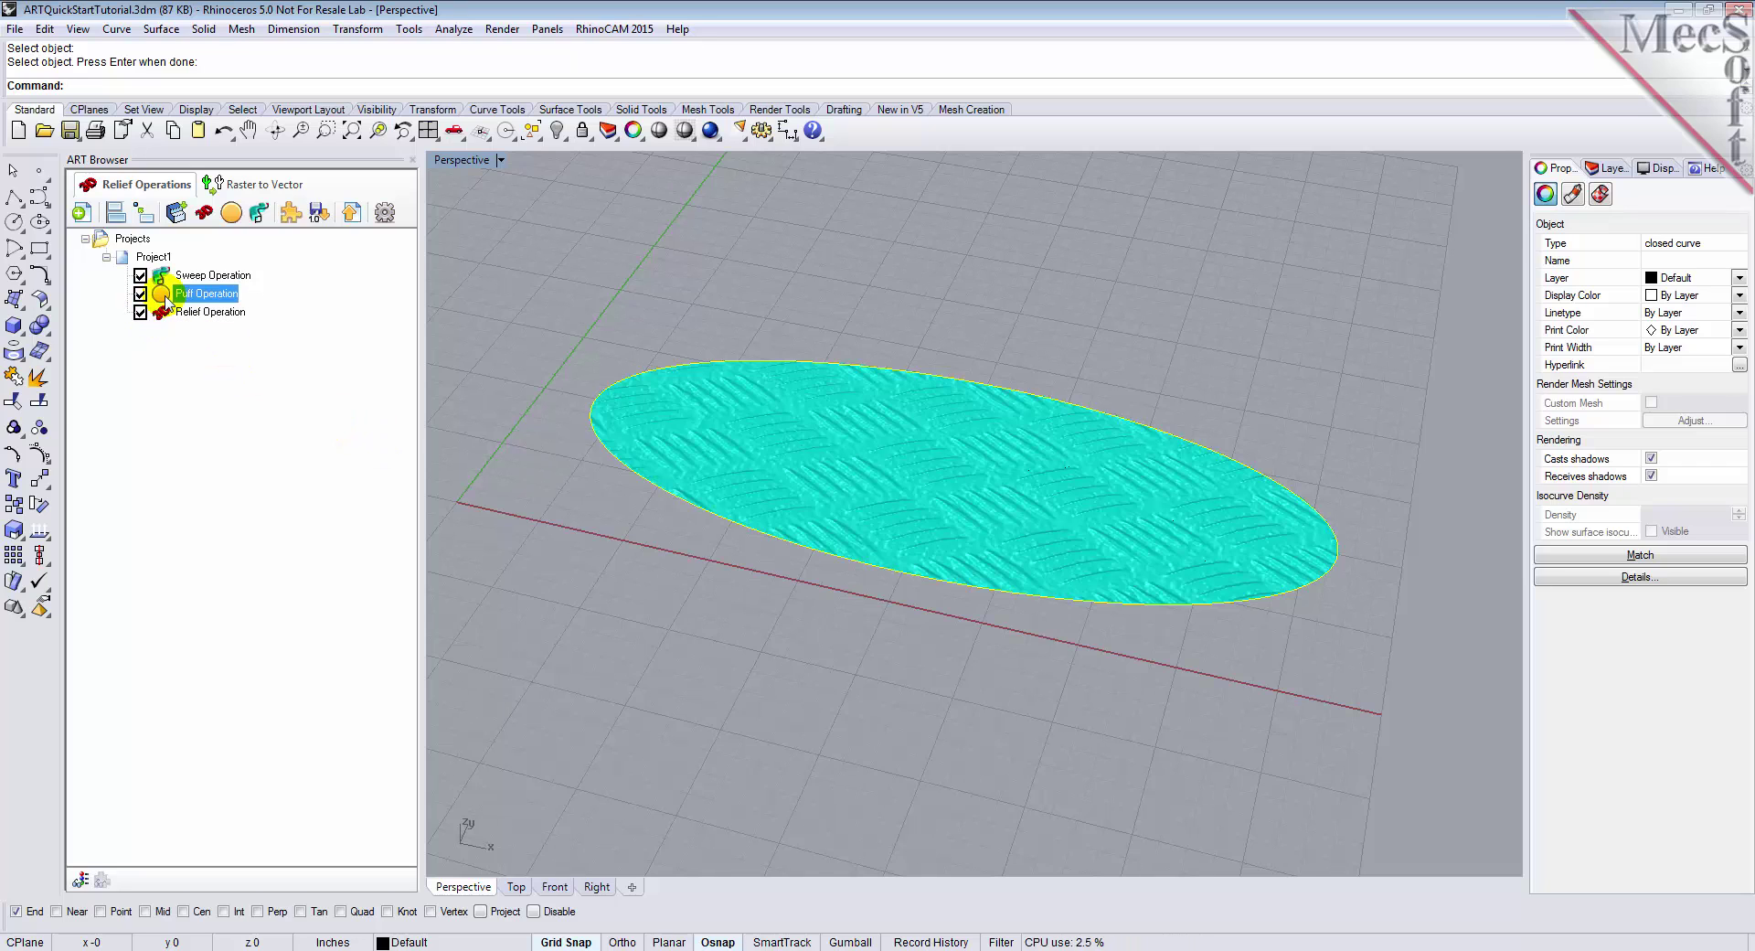
left_click(165, 277)
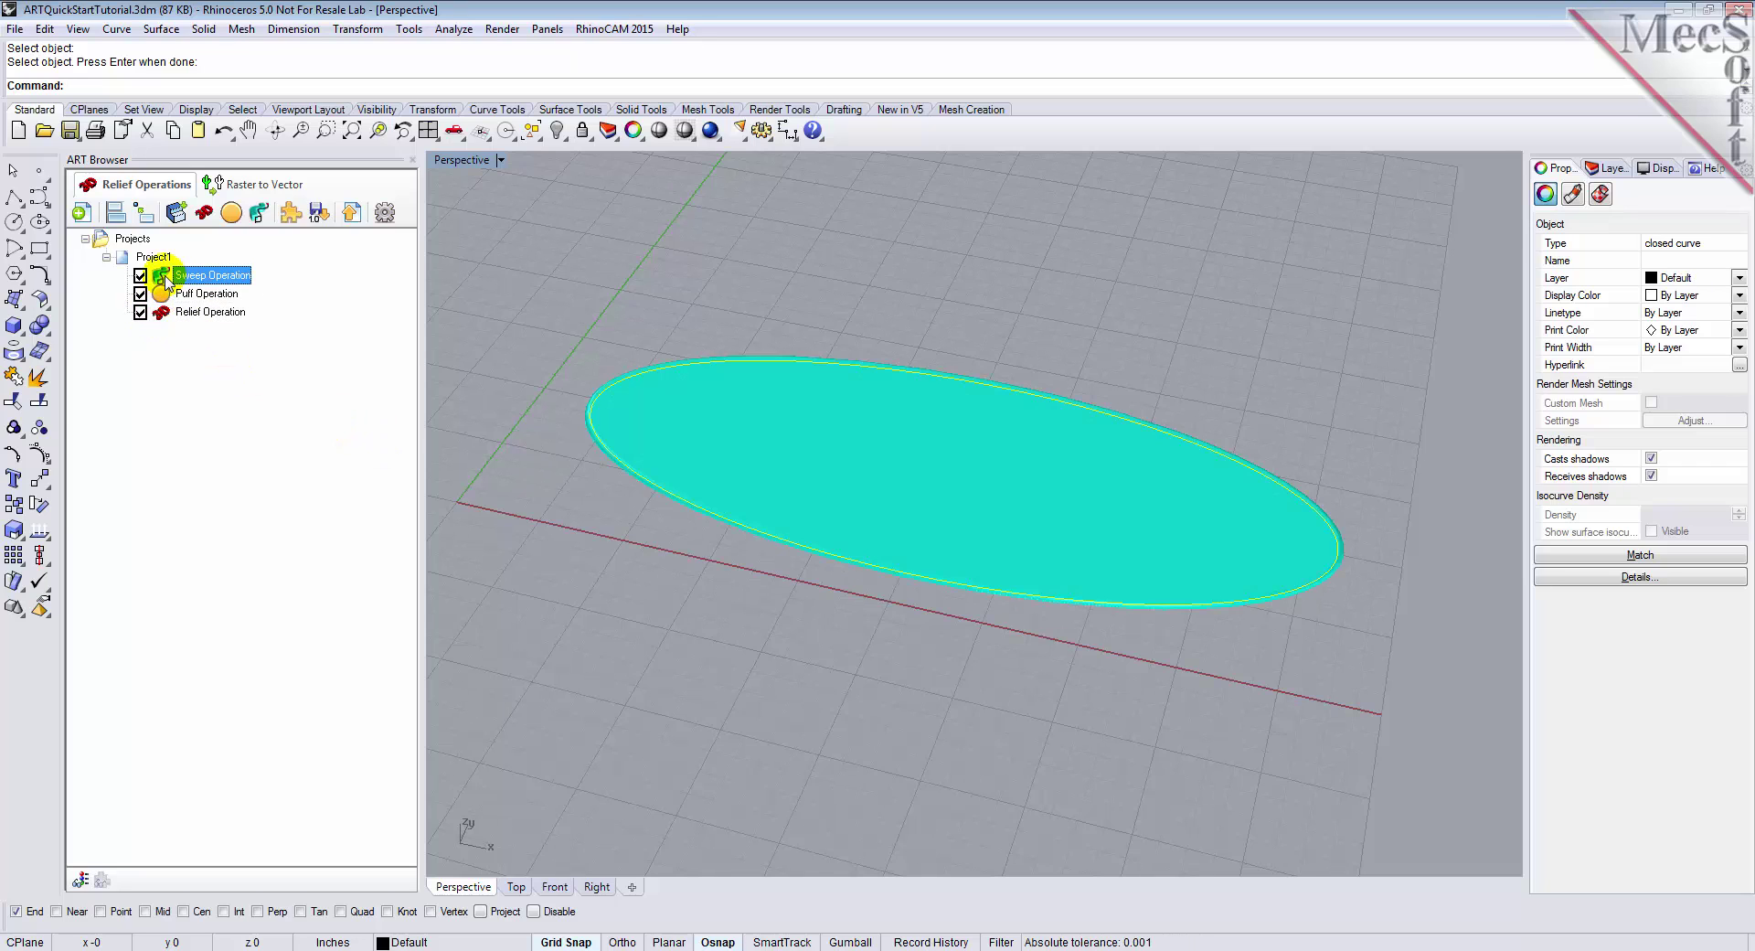
left_click(146, 257)
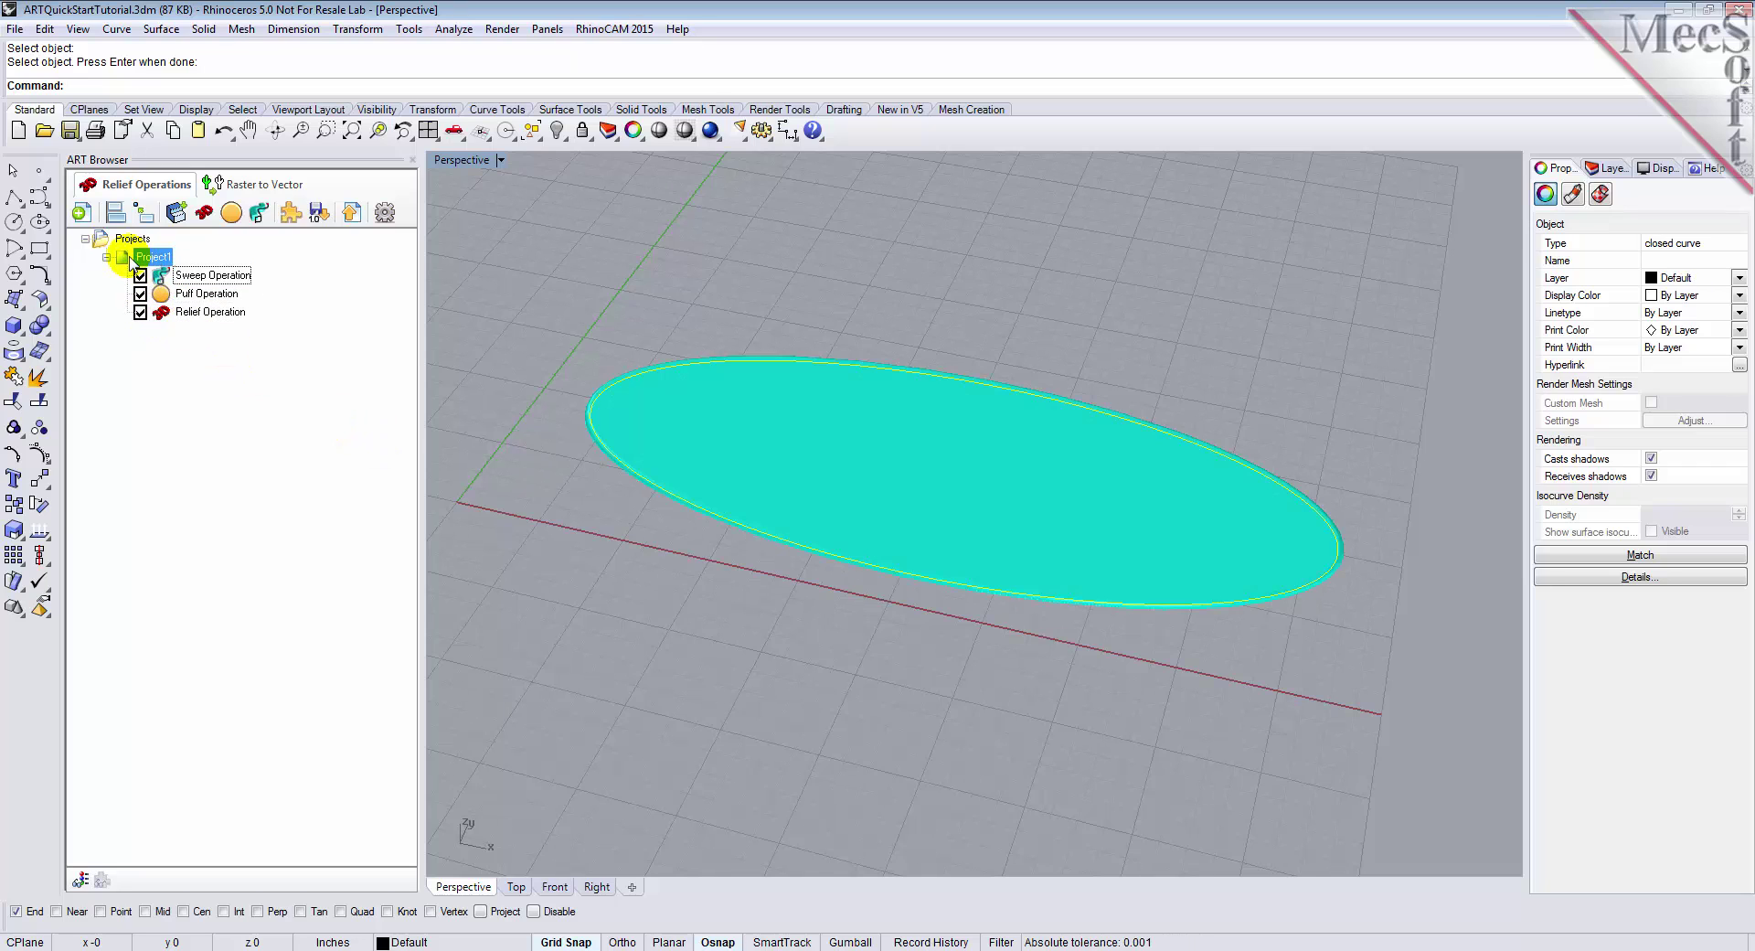
left_click(481, 470)
mouse_move(717, 632)
right_mouse_down()
mouse_move(702, 650)
mouse_move(720, 644)
right_mouse_up()
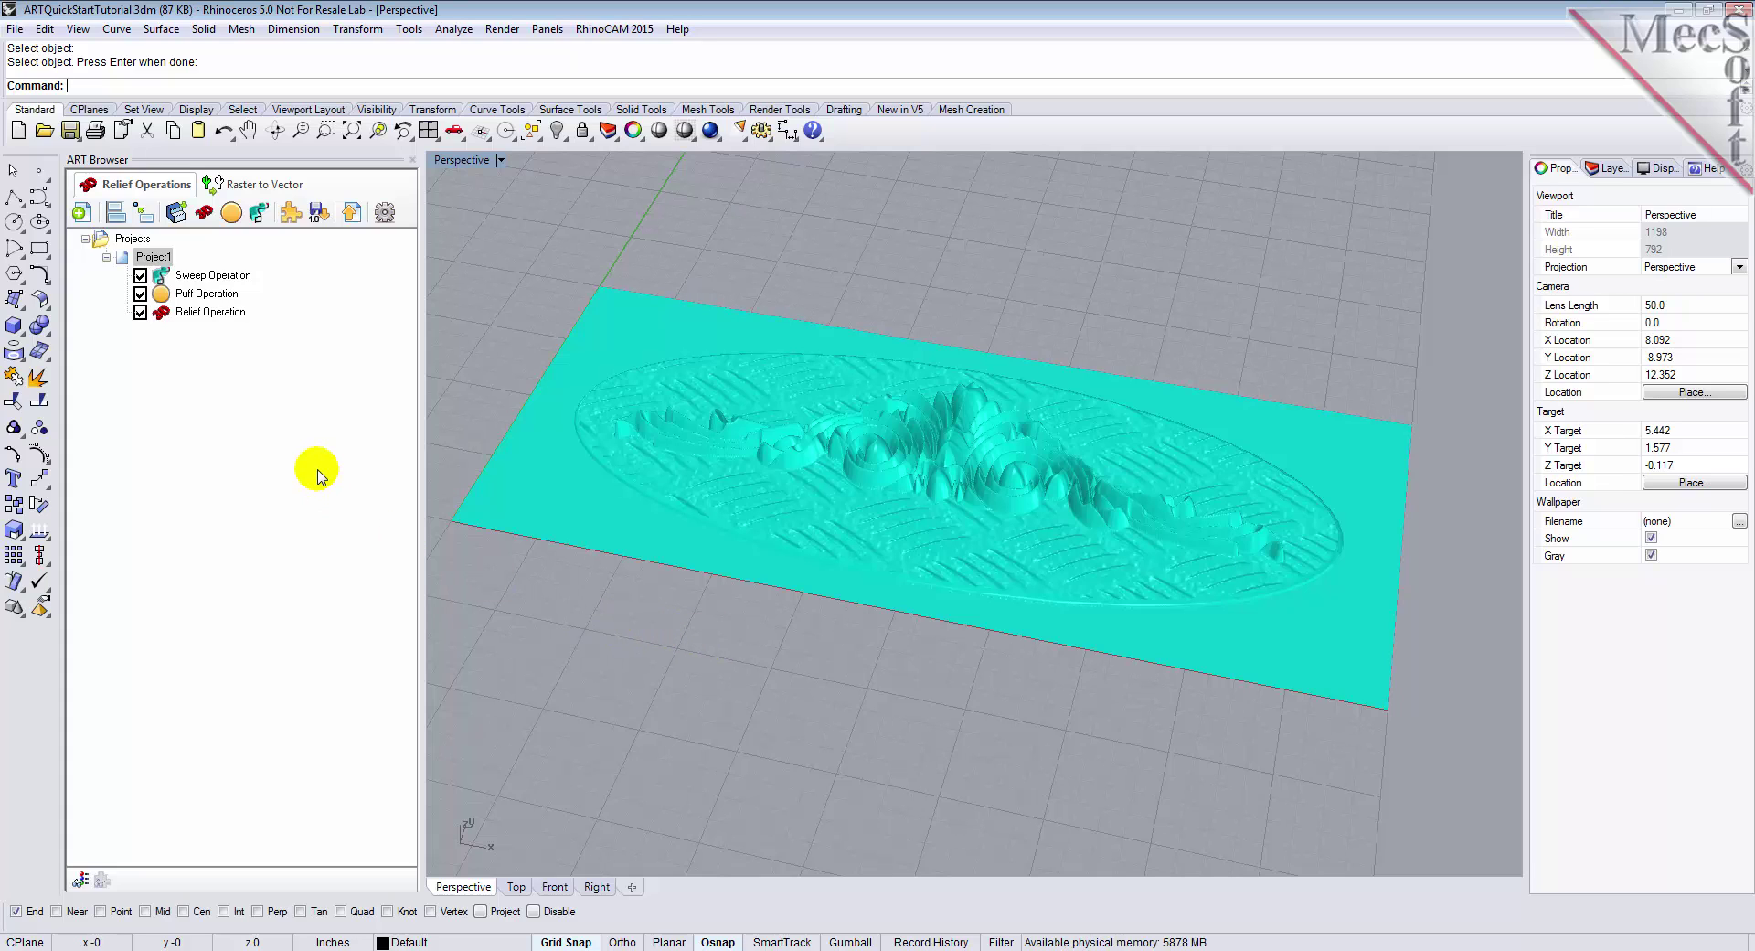
Export Project1's combined relief to Rhino as a mesh and inspect the mesh without the project preview
left_click(123, 258)
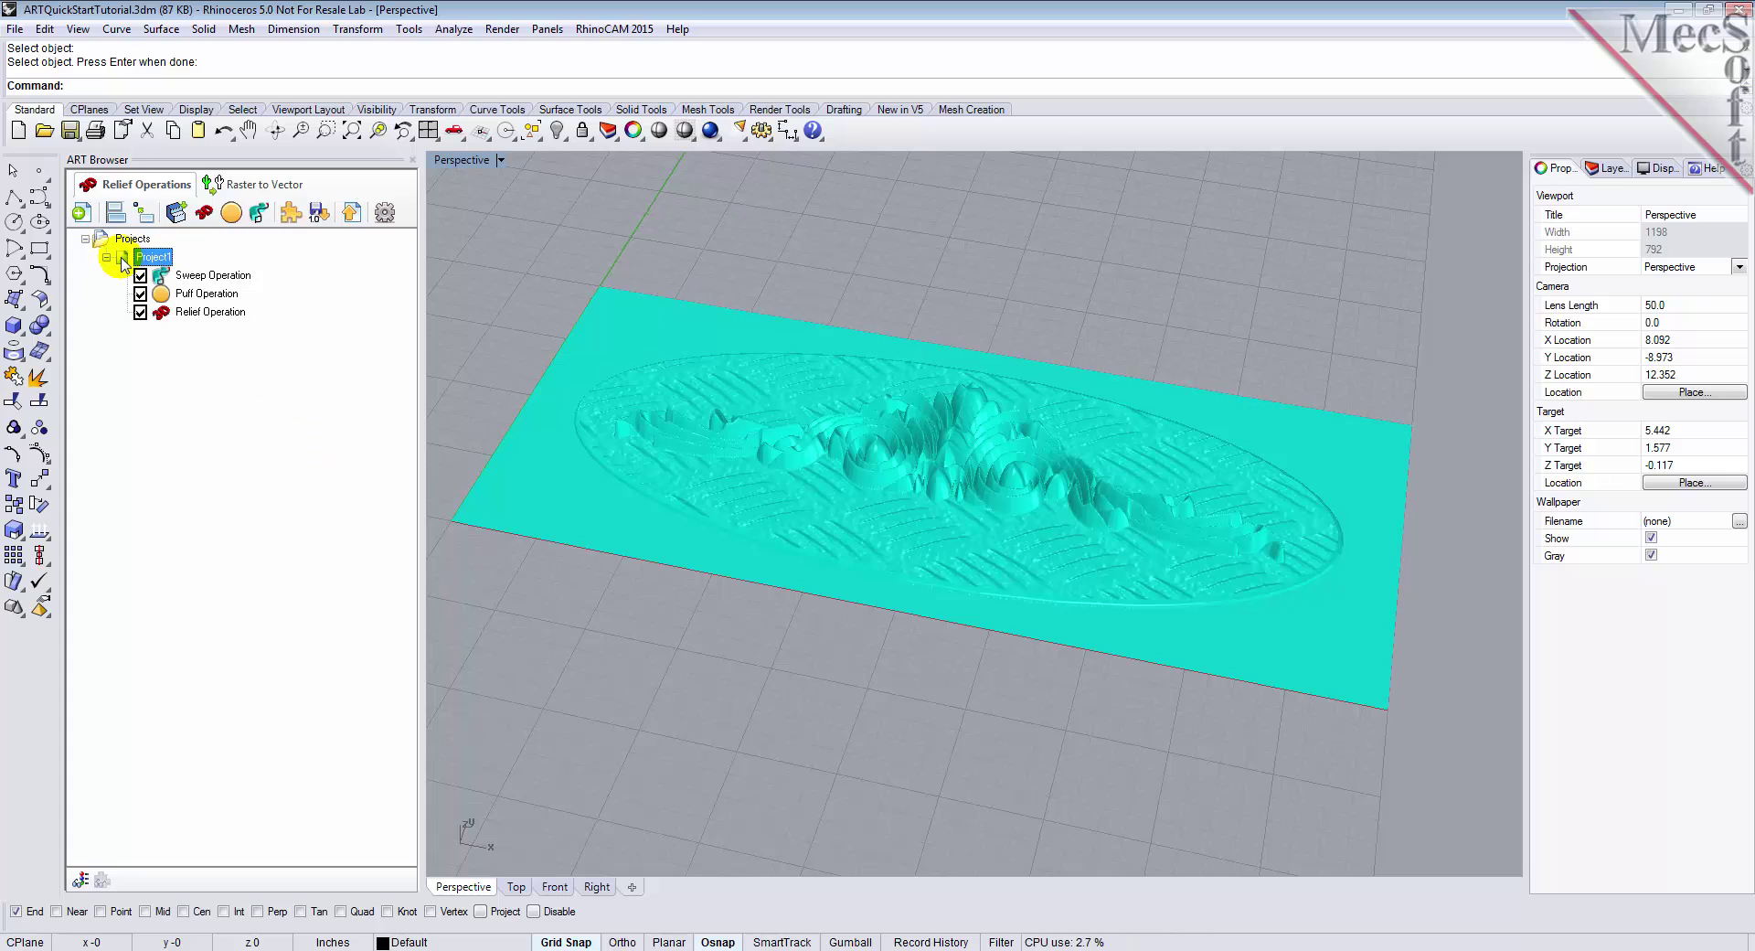
left_click(353, 218)
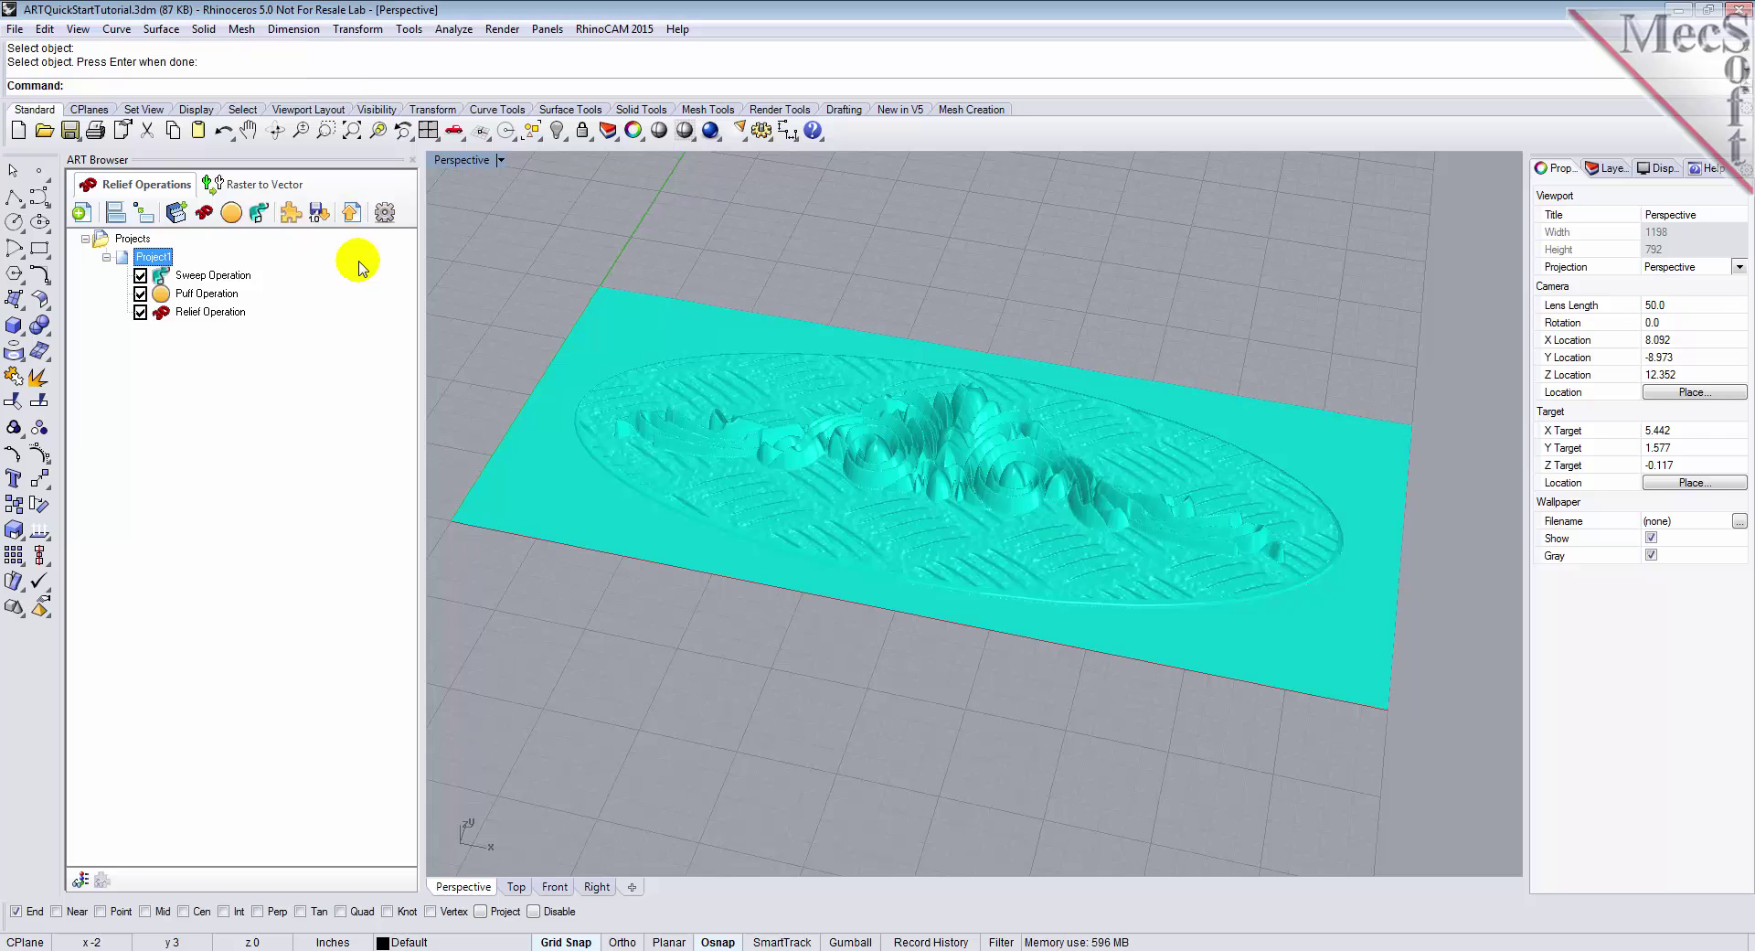
left_click(128, 238)
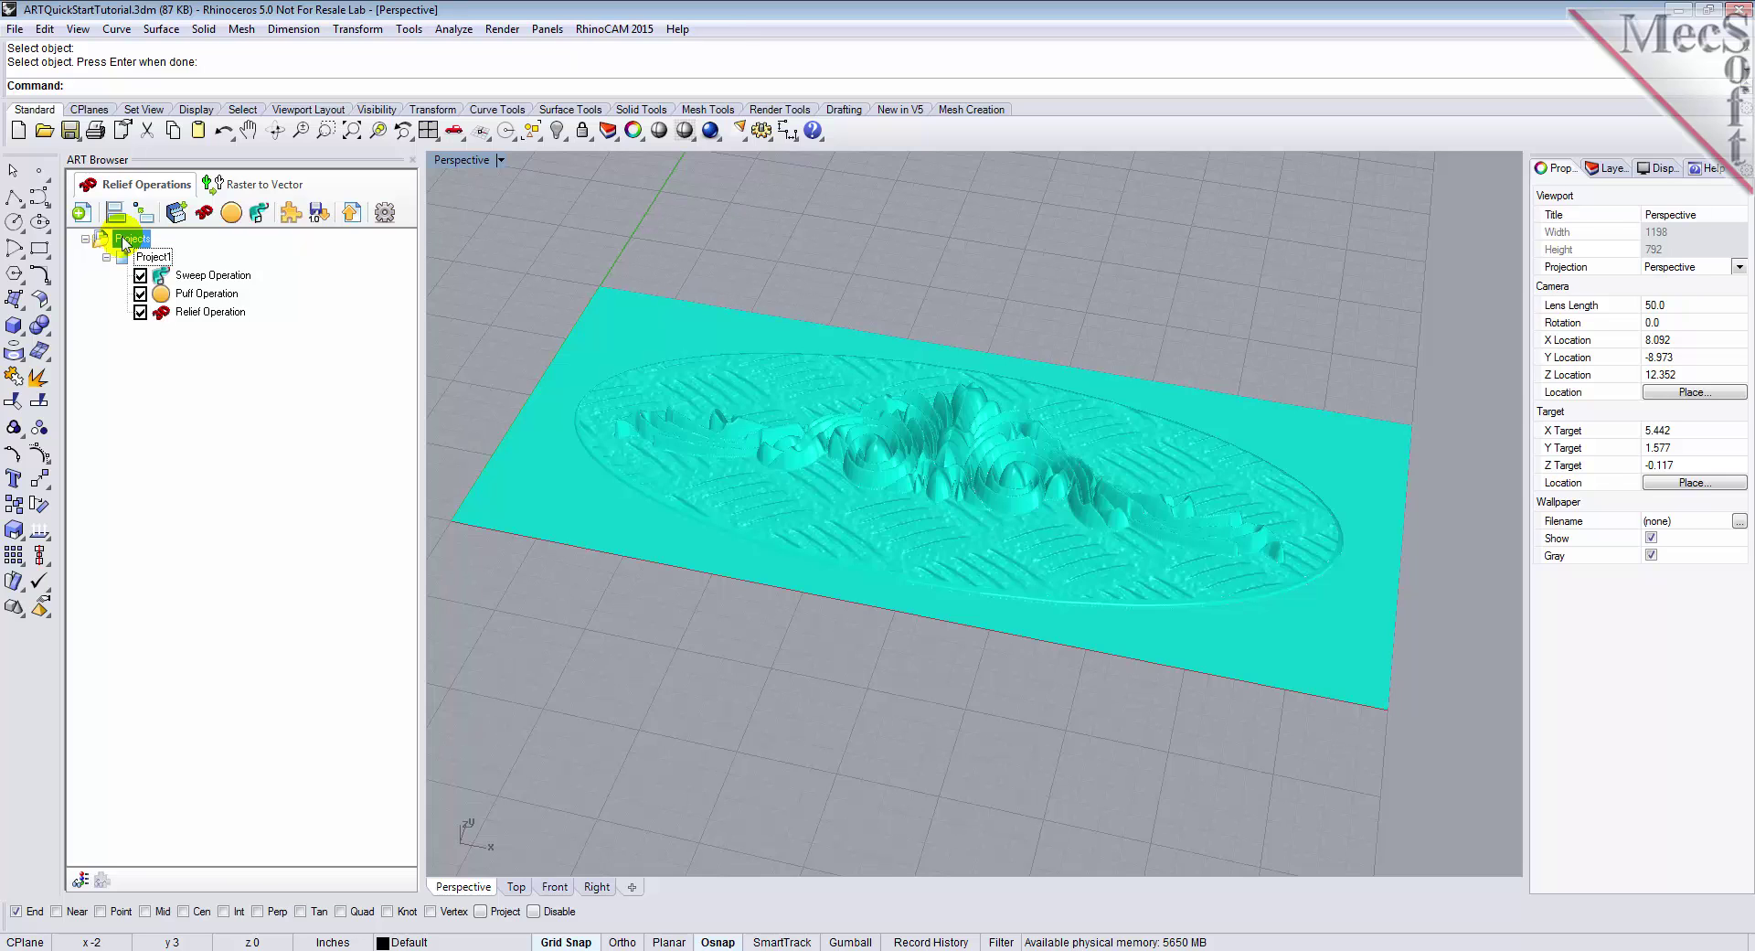
right_click_drag(792, 481, 800, 500)
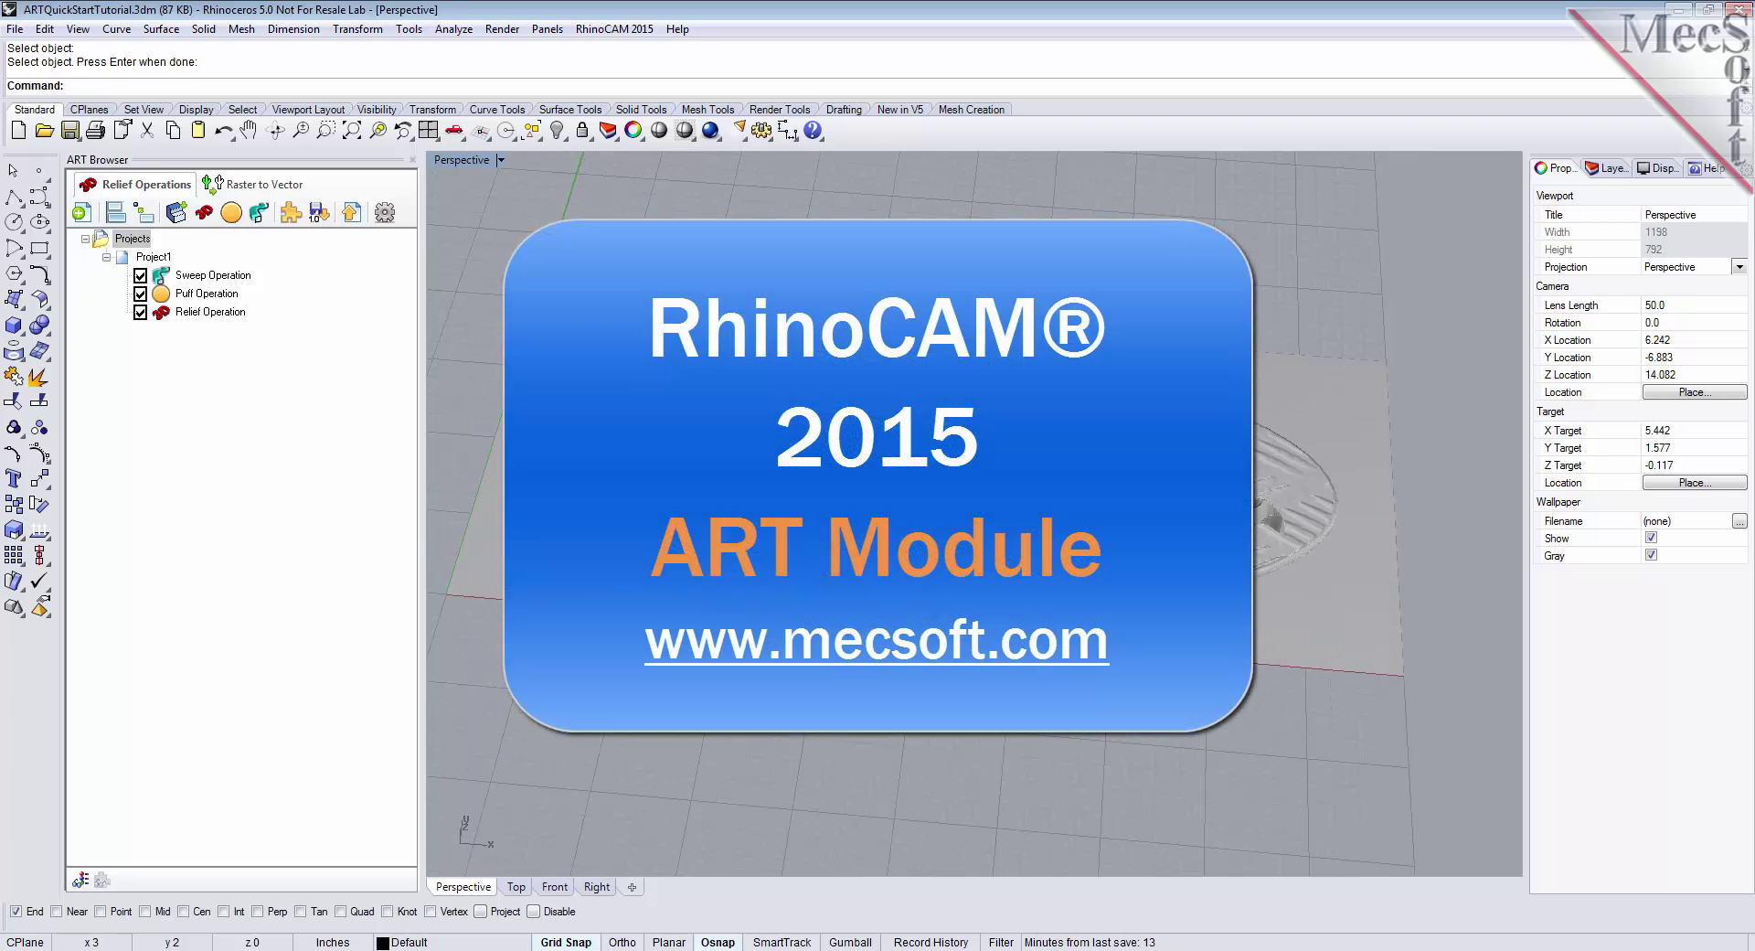